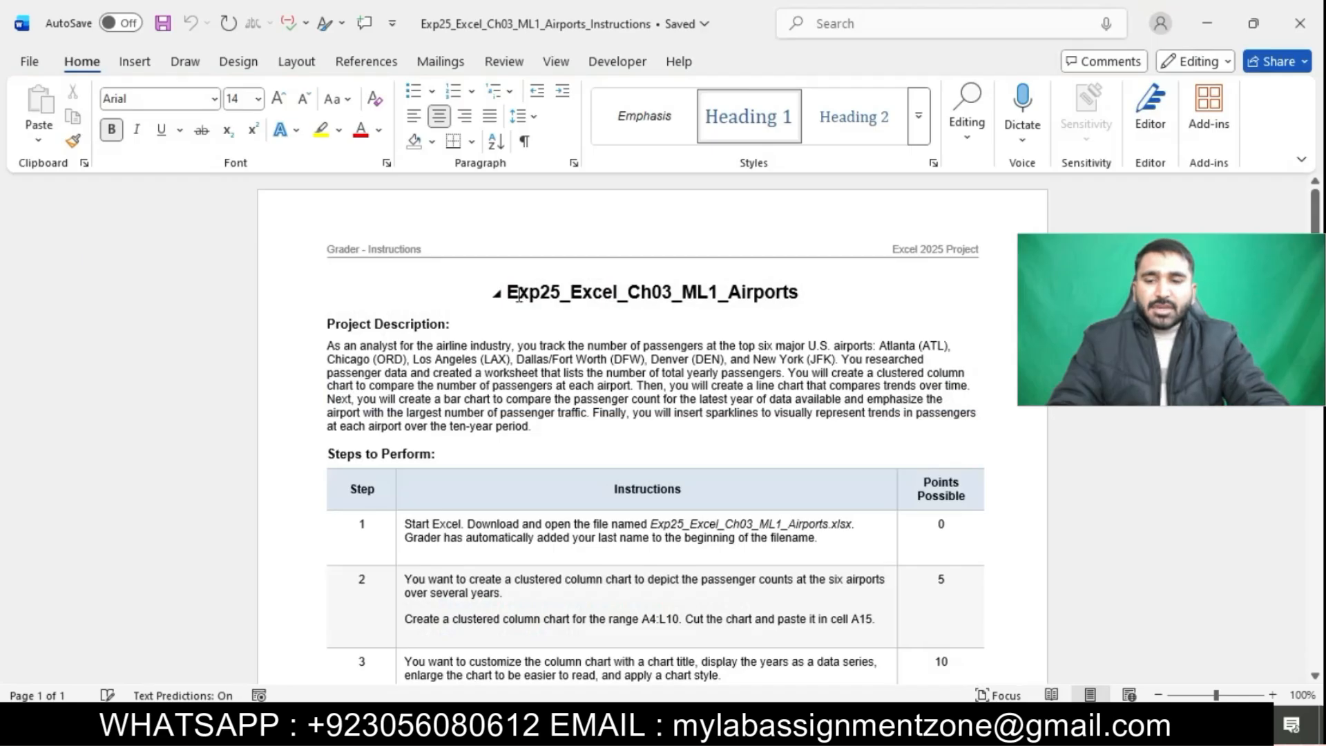
Enlarge the document title to 22 pt and highlight it in turquoise
left_click_drag(511, 293, 805, 292)
left_click(258, 98)
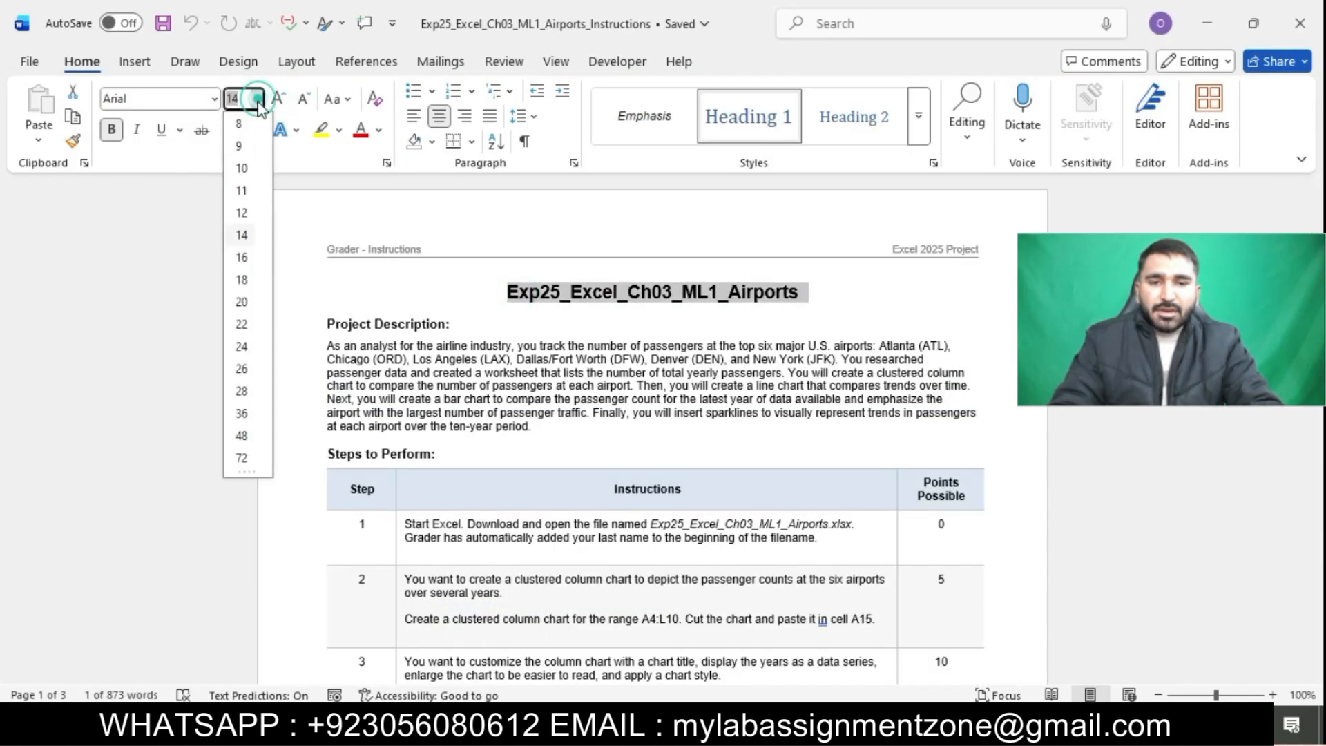
left_click(242, 324)
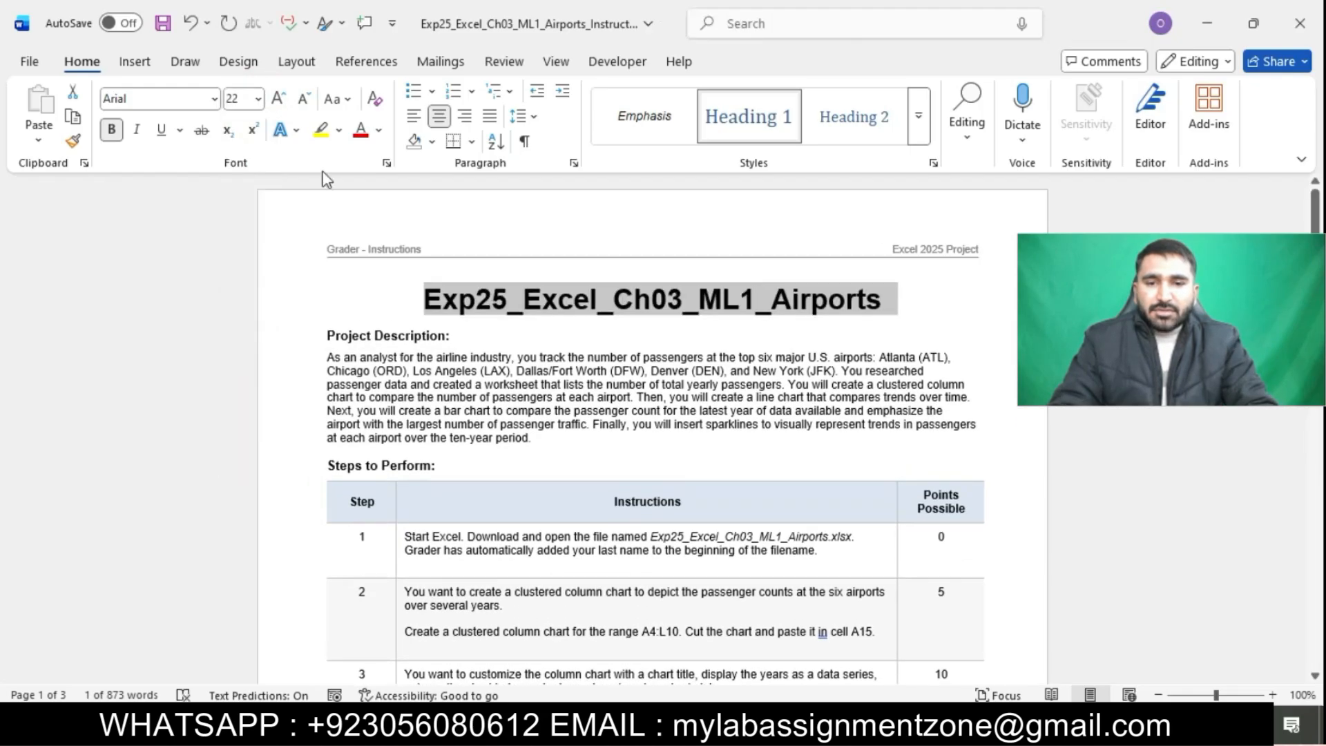
left_click(340, 130)
left_click(384, 198)
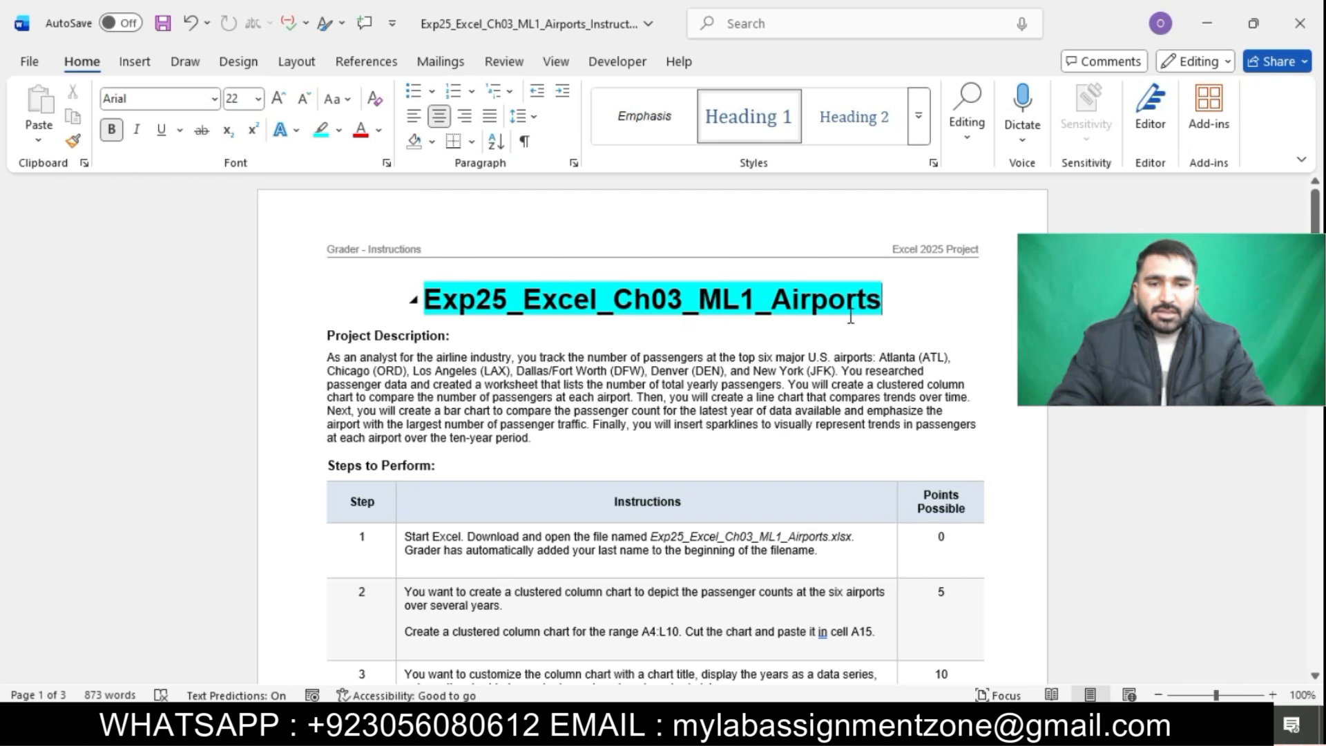
Select the instructions table text and set its font size to 12 pt
scroll(855, 316, "down", 1)
scroll(855, 316, "down", 3)
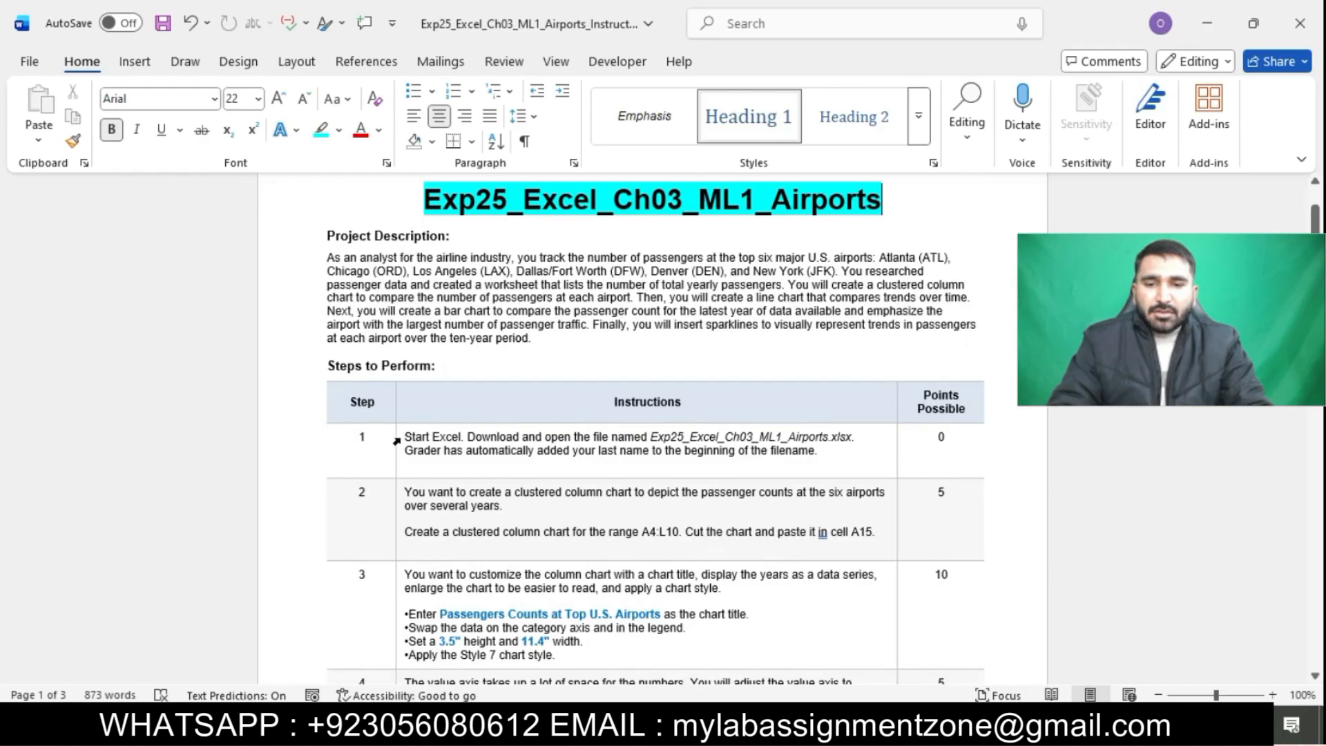
left_click_drag(397, 444, 341, 690)
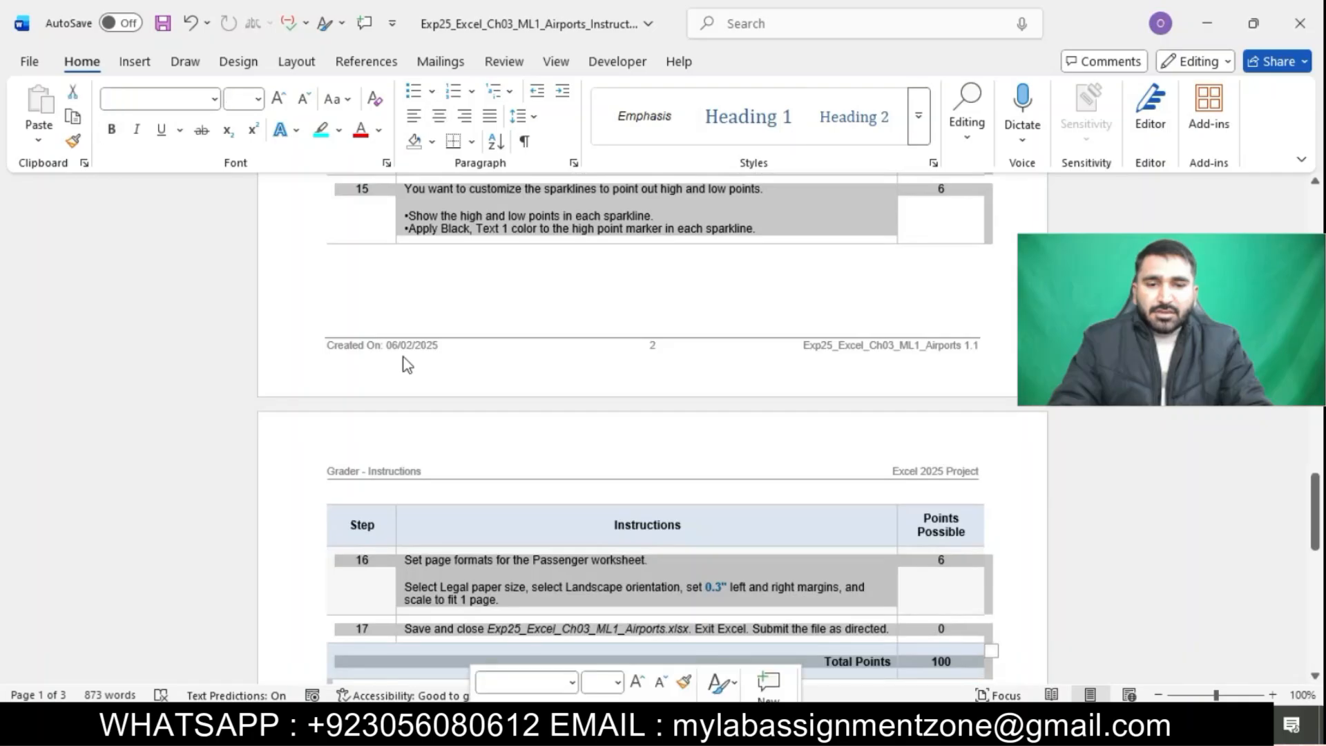
left_click(257, 98)
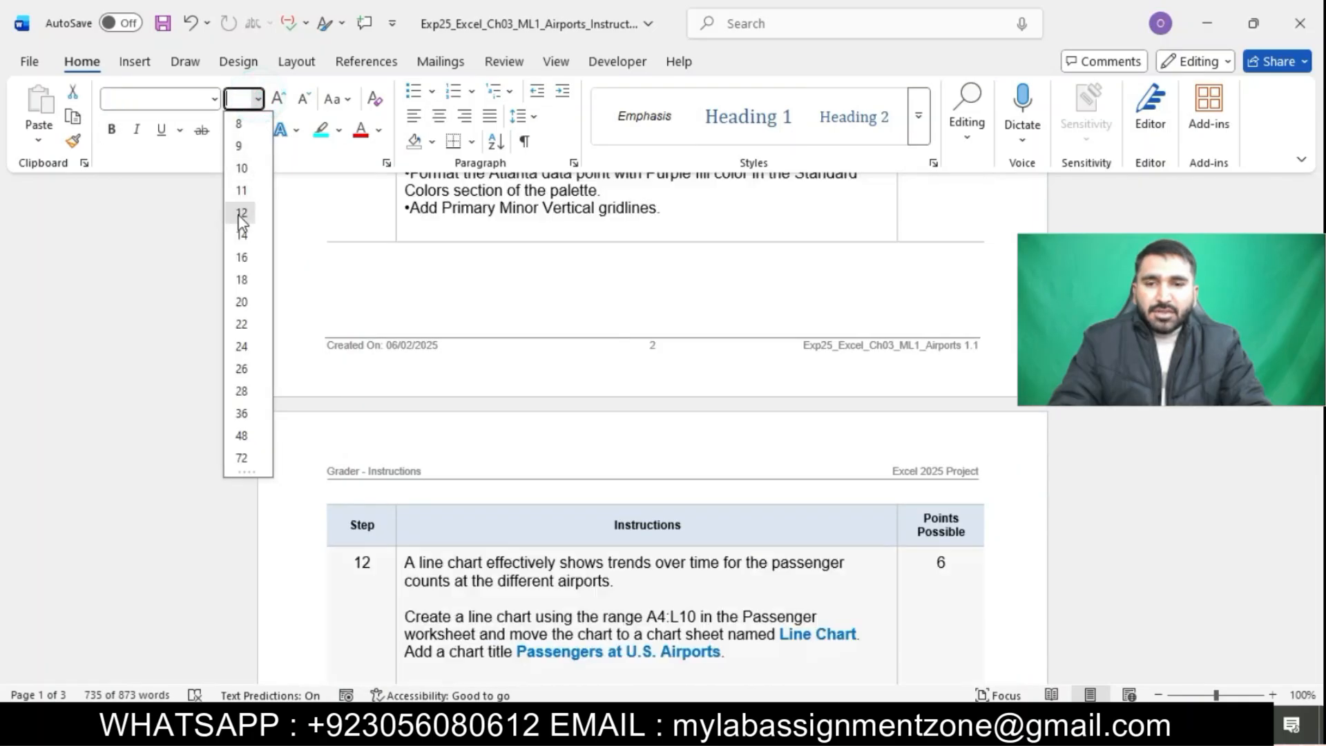
left_click(239, 213)
Highlight the step 1 instructions in turquoise
scroll(541, 299, "up", 5)
scroll(541, 302, "up", 10)
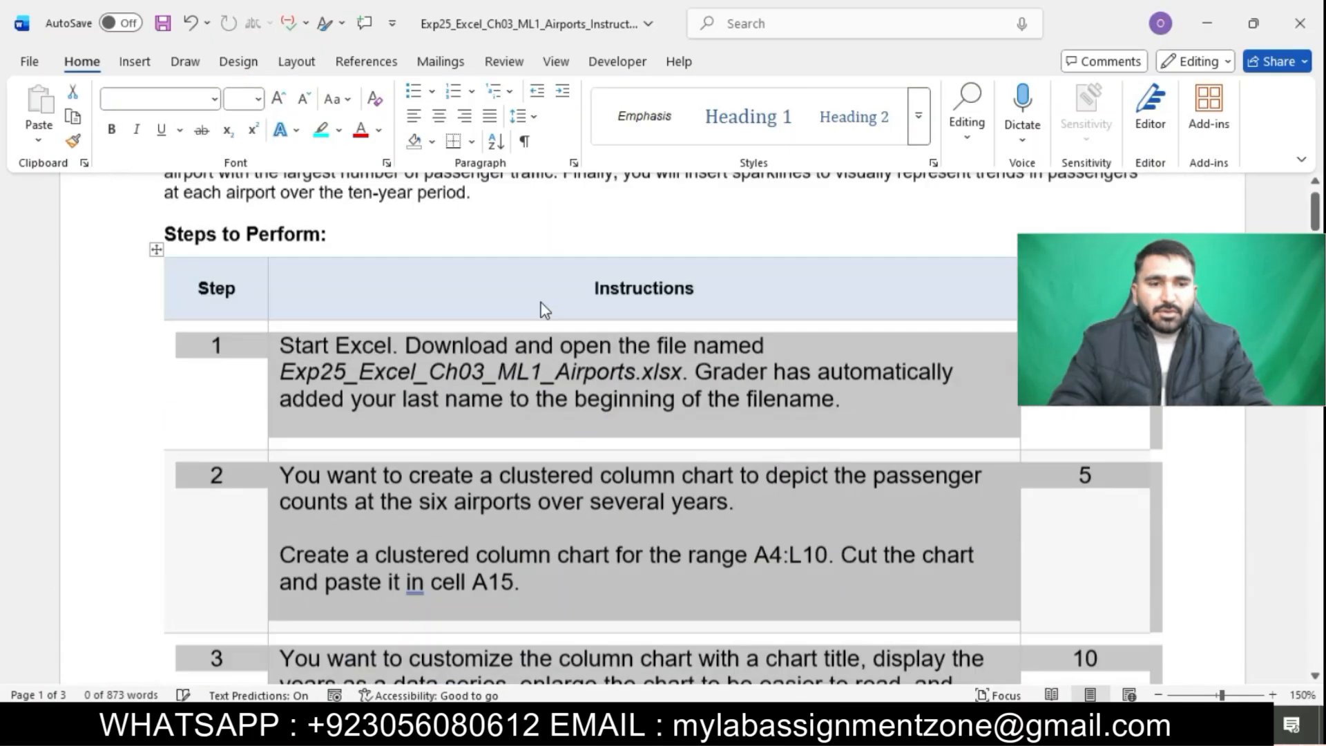
left_click(541, 302)
scroll(541, 302, "down", 4)
scroll(541, 297, "down", 2)
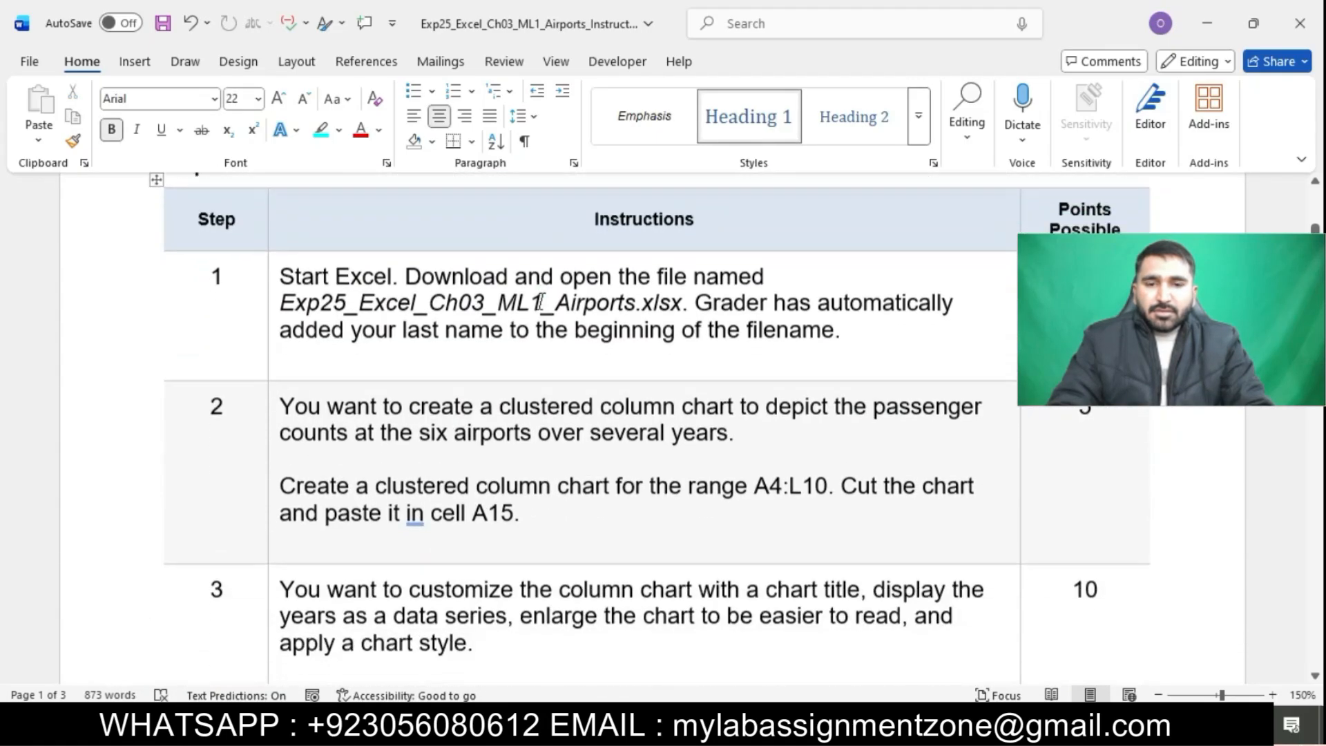
left_click(274, 275)
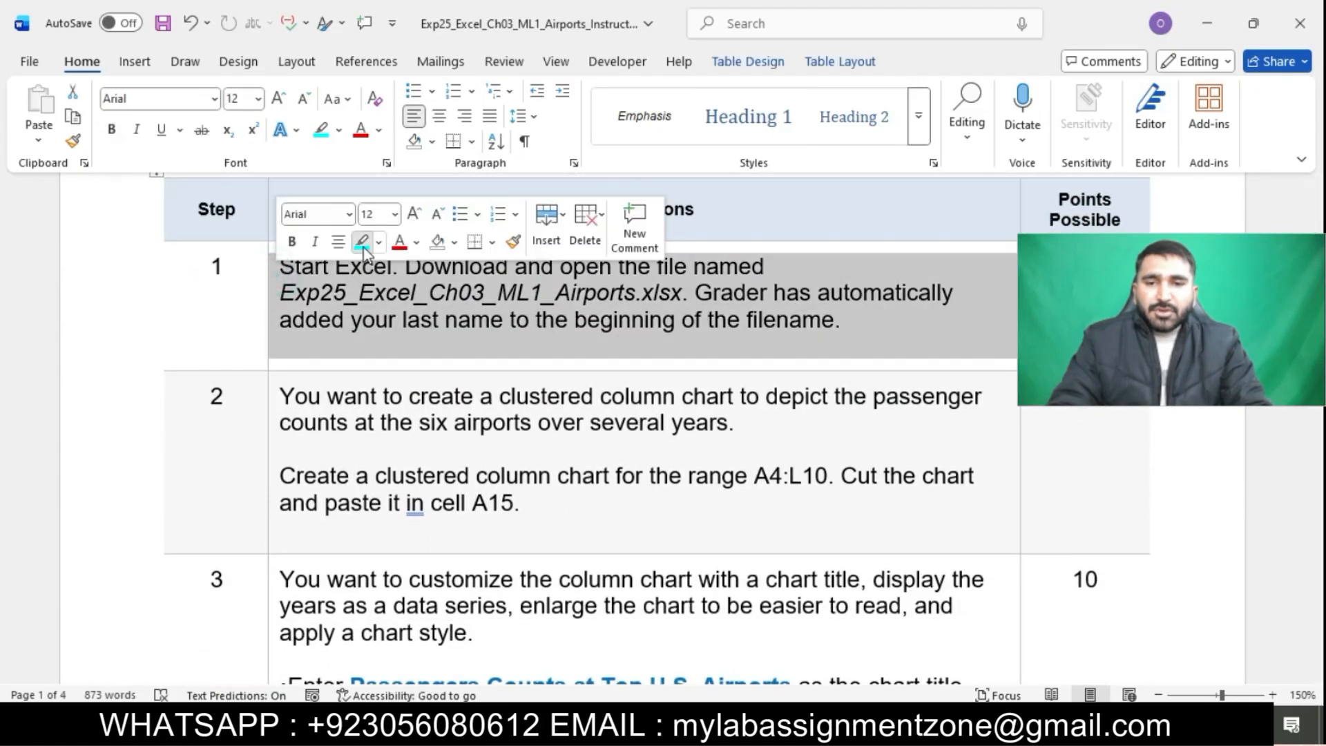
left_click(362, 243)
left_click(408, 323)
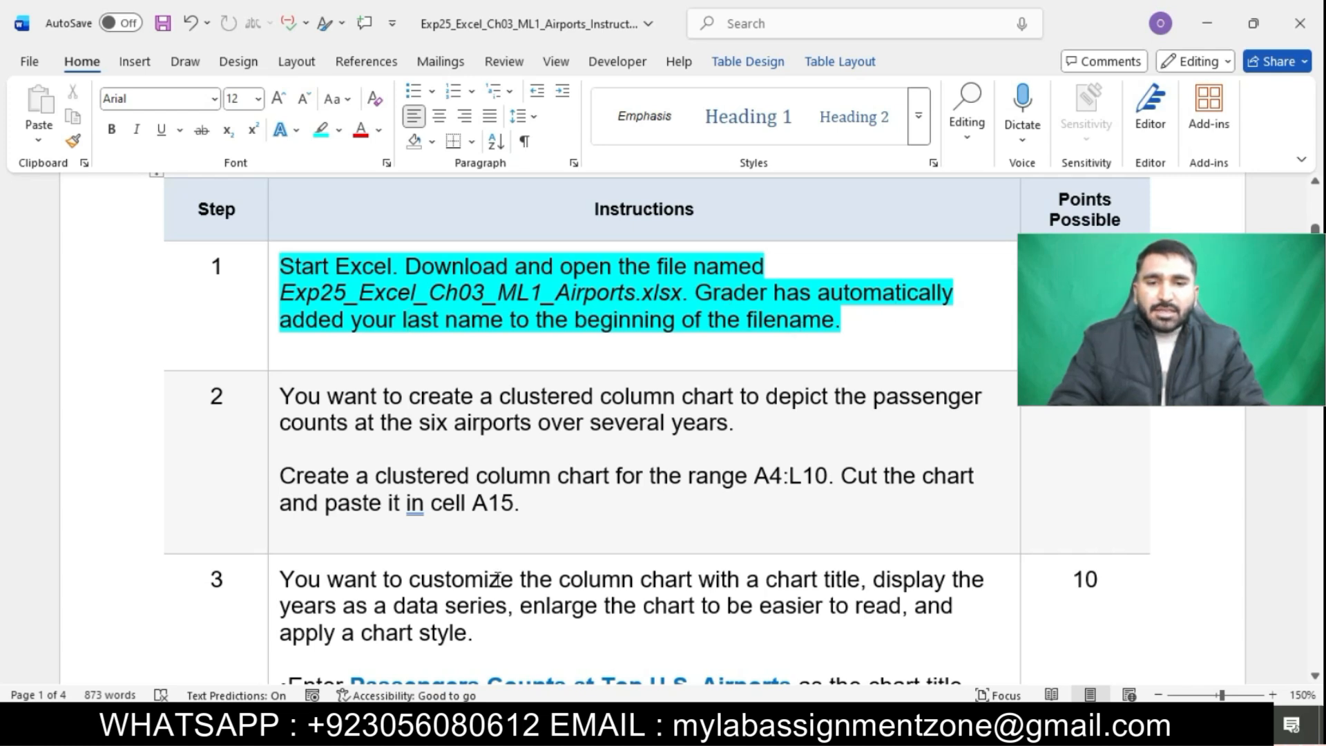
Switch to the project folder, open the Exp25_Excel_Ch03_ML1_Airports workbook and enable editing
left_click(360, 725)
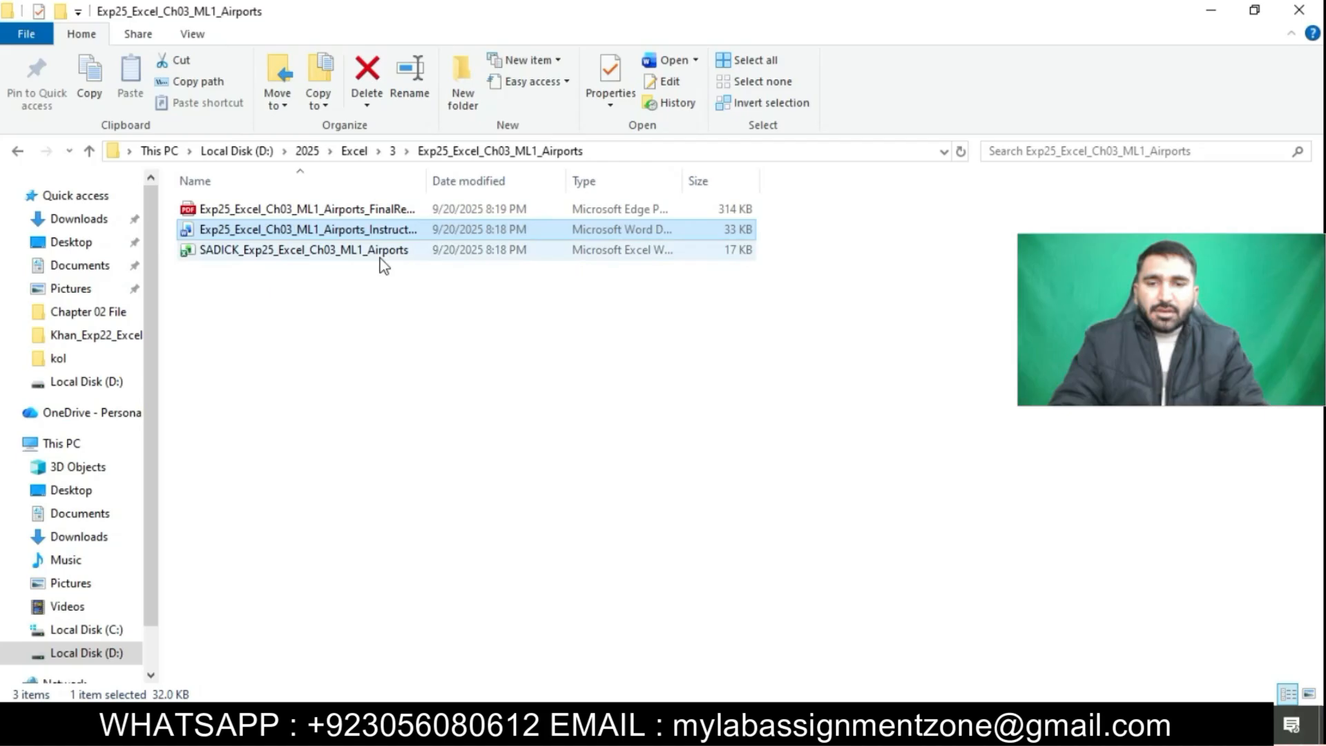
double_click(382, 257)
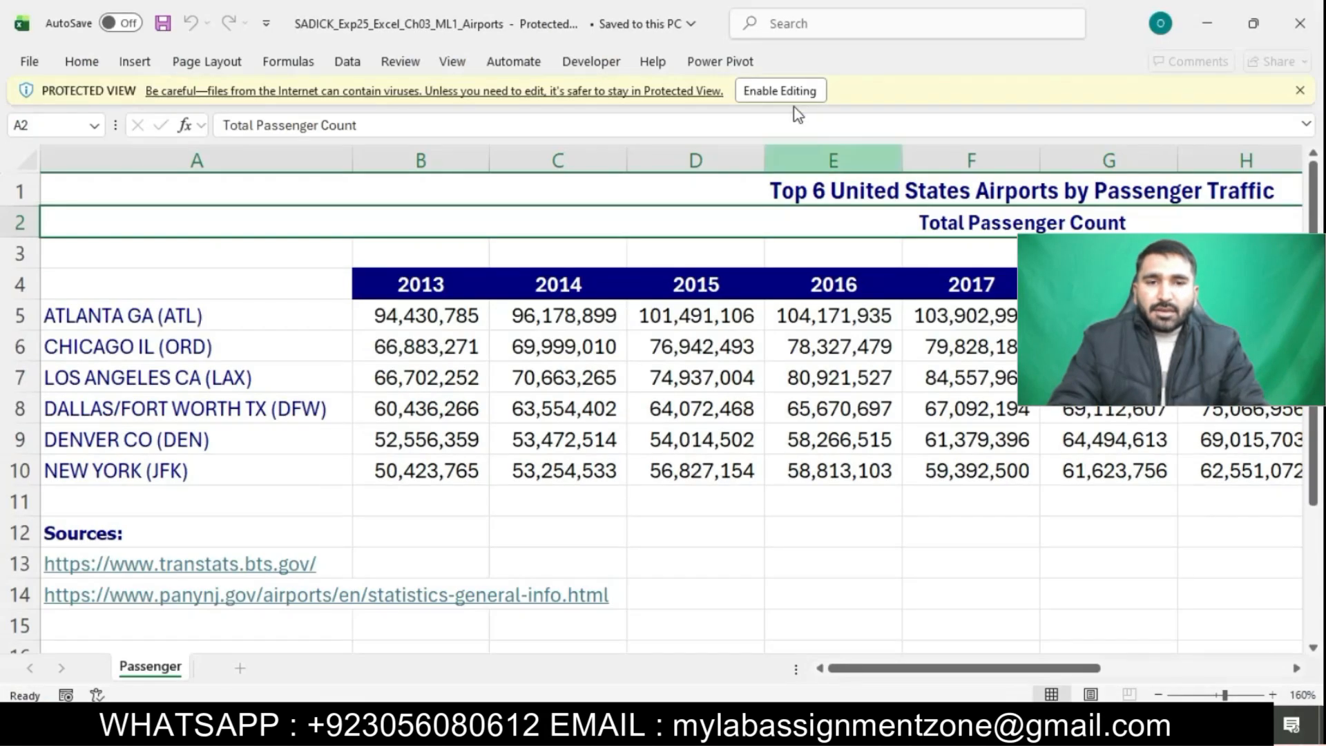
left_click(779, 93)
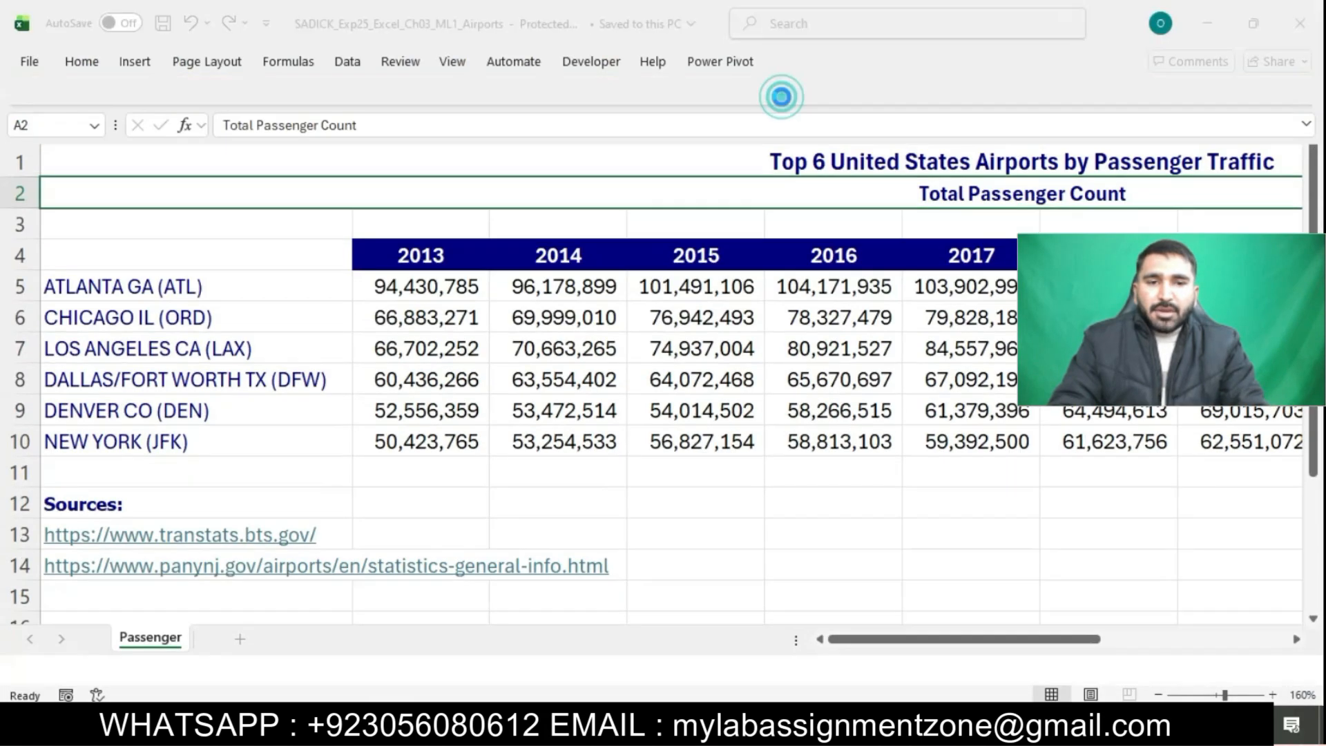
scroll(749, 372, "down", 4)
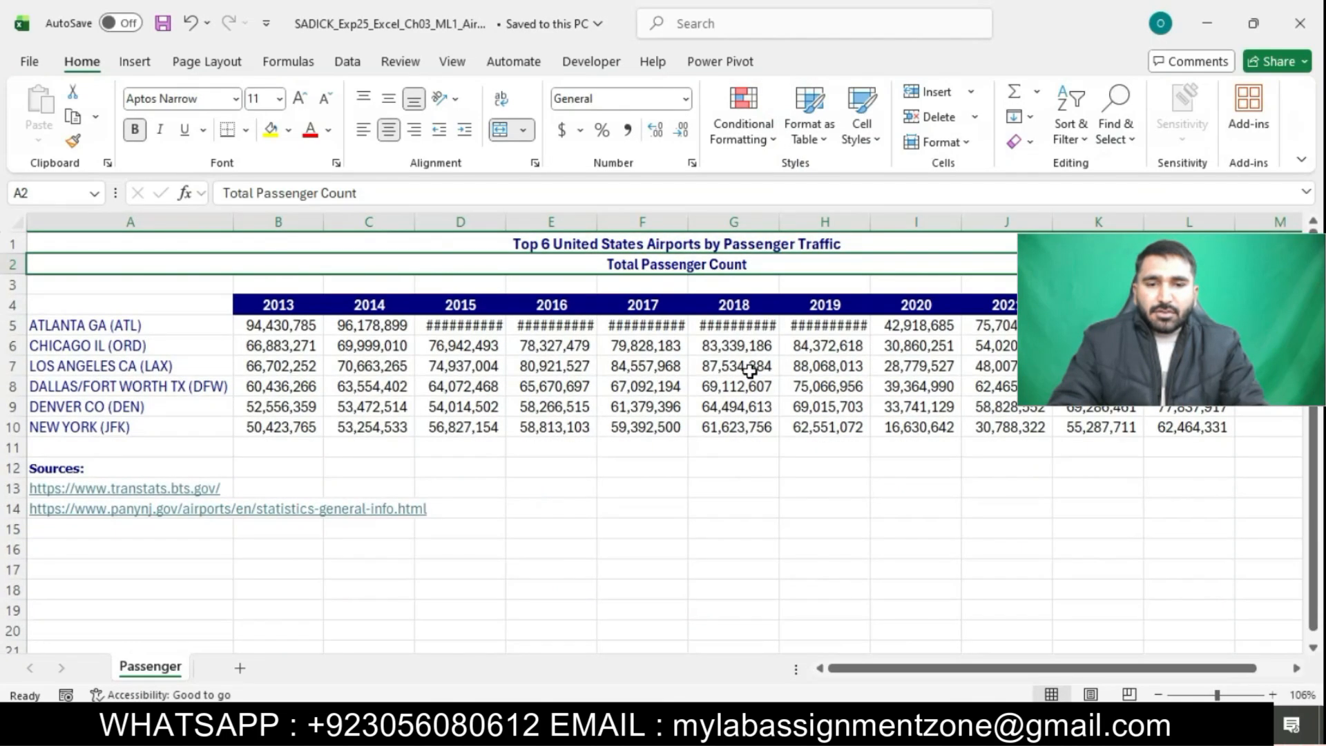
Return to the instructions document and highlight the step 2 instructions in turquoise
left_click(661, 723)
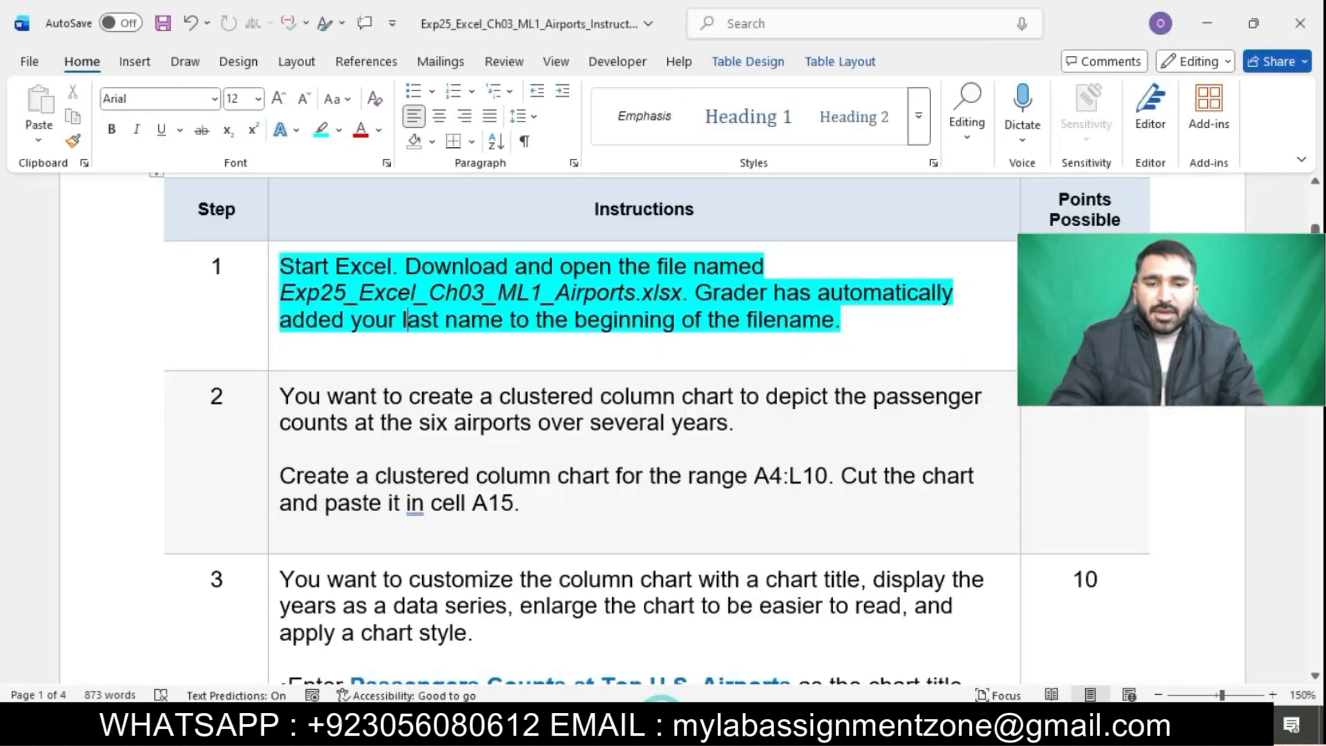
scroll(655, 471, "down", 3)
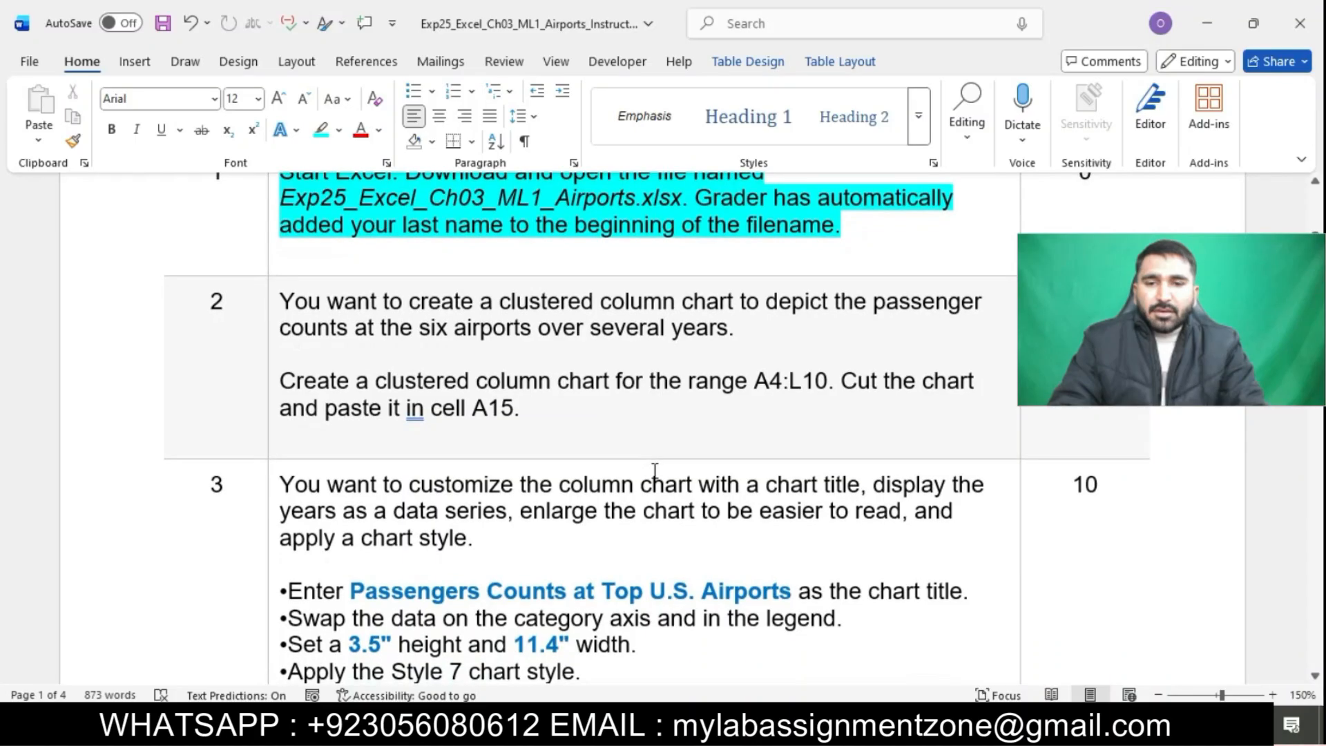
scroll(654, 472, "down", 1)
left_click(276, 254)
left_click(364, 221)
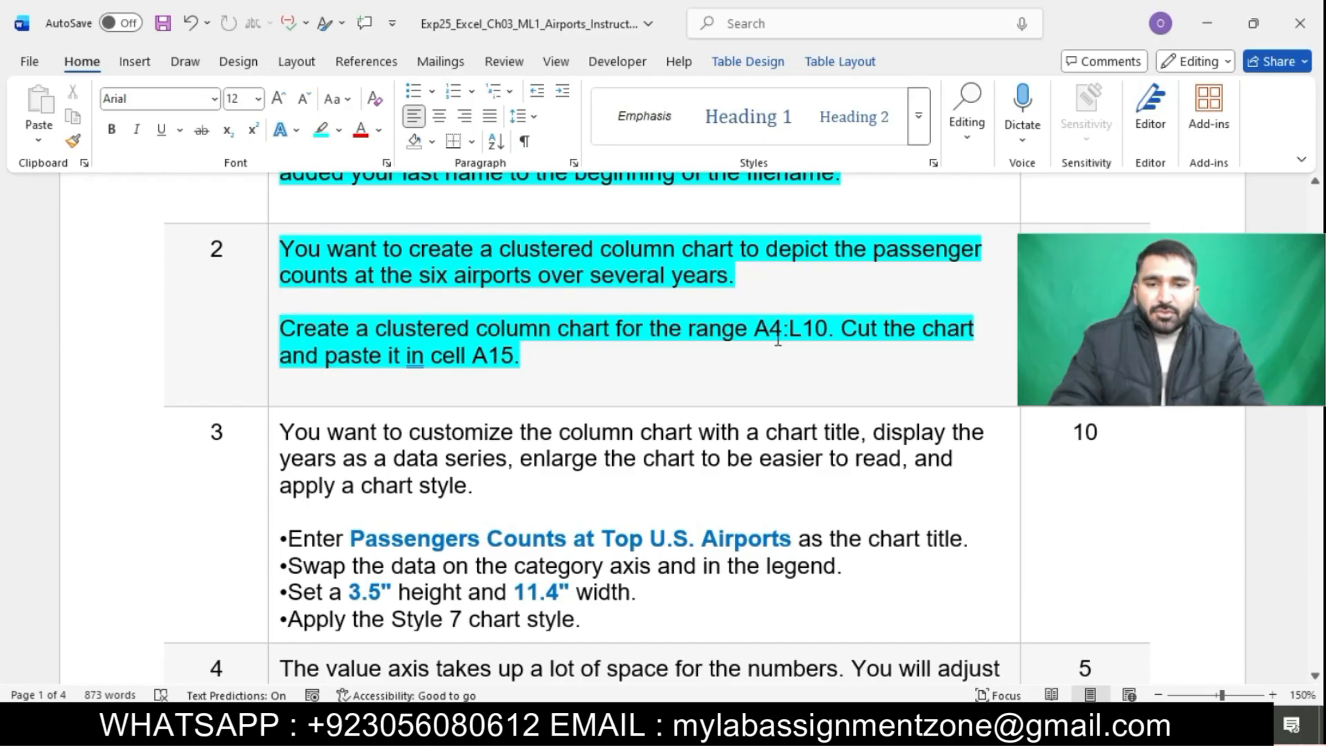
Copy the range reference A4:L10 from the instructions and select that range on the Passenger worksheet
left_click_drag(754, 327, 820, 346)
key("ctrl+c")
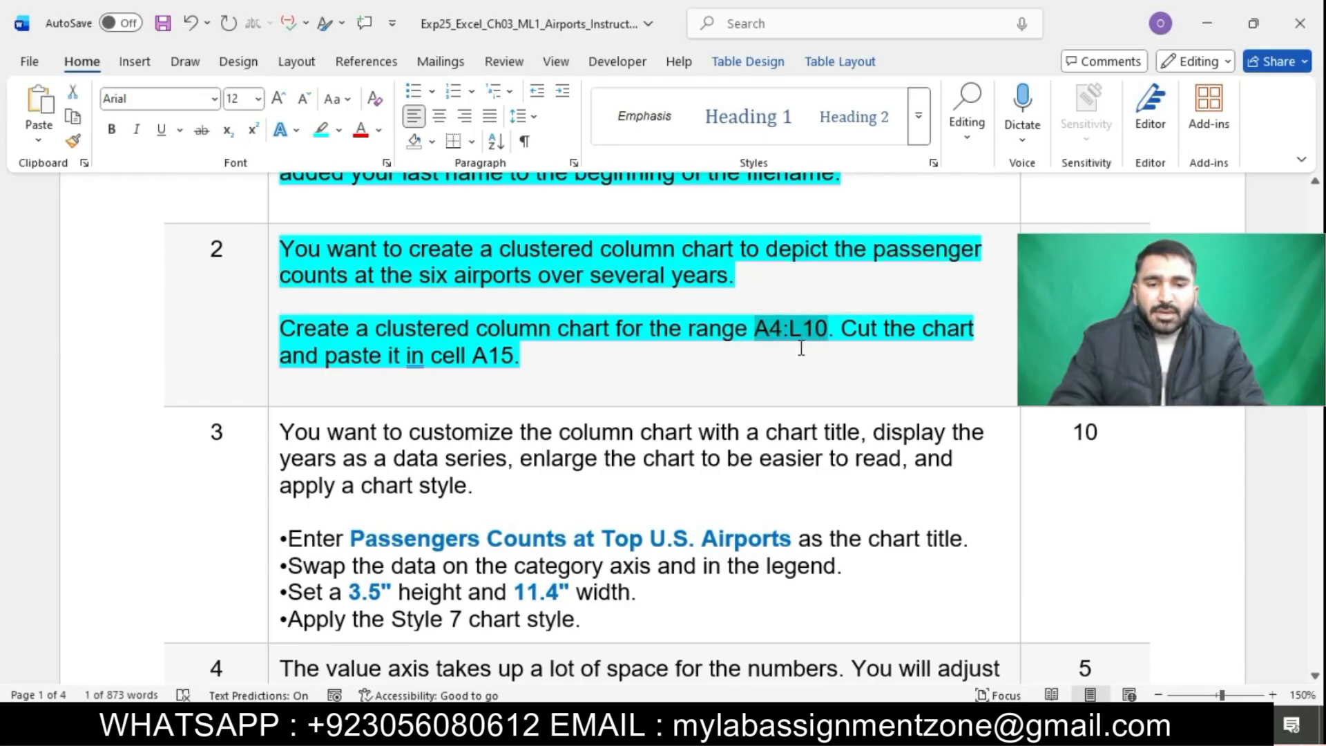
key("alt+Tab")
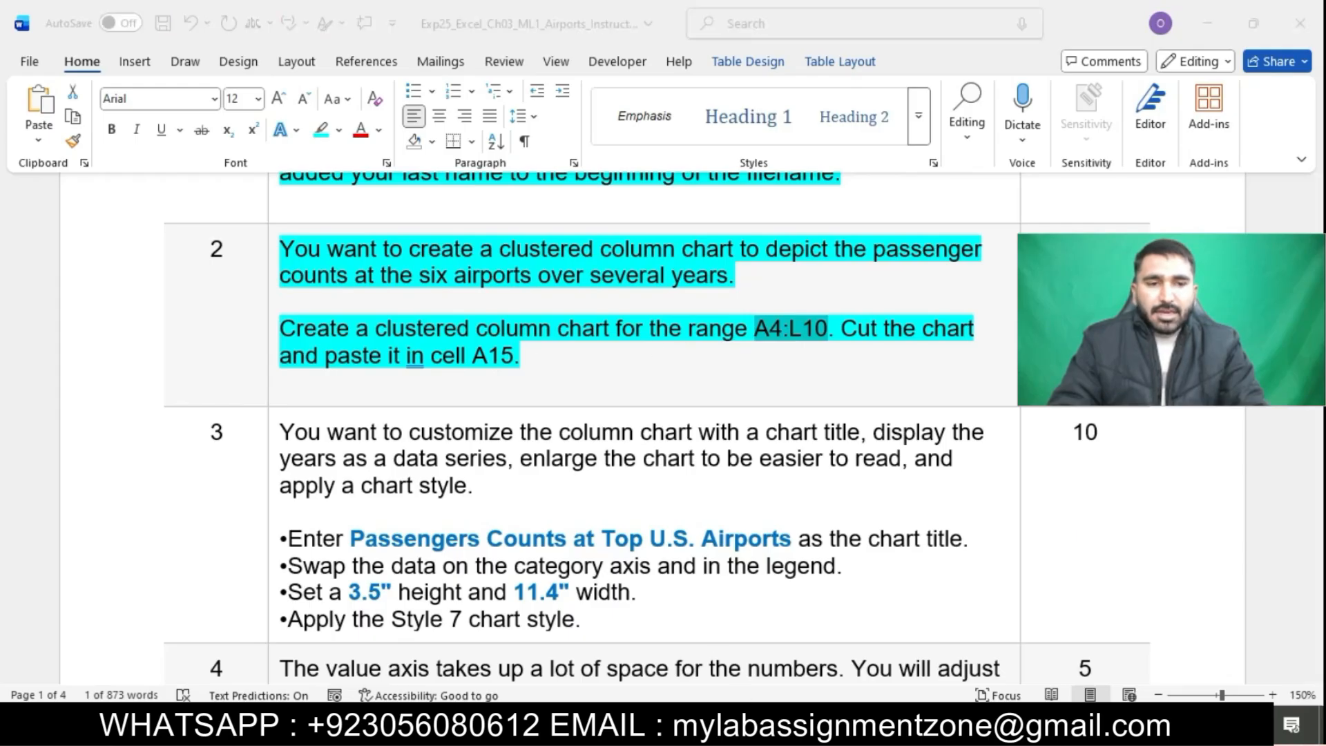
left_click(75, 193)
key("ctrl+v")
key("Return")
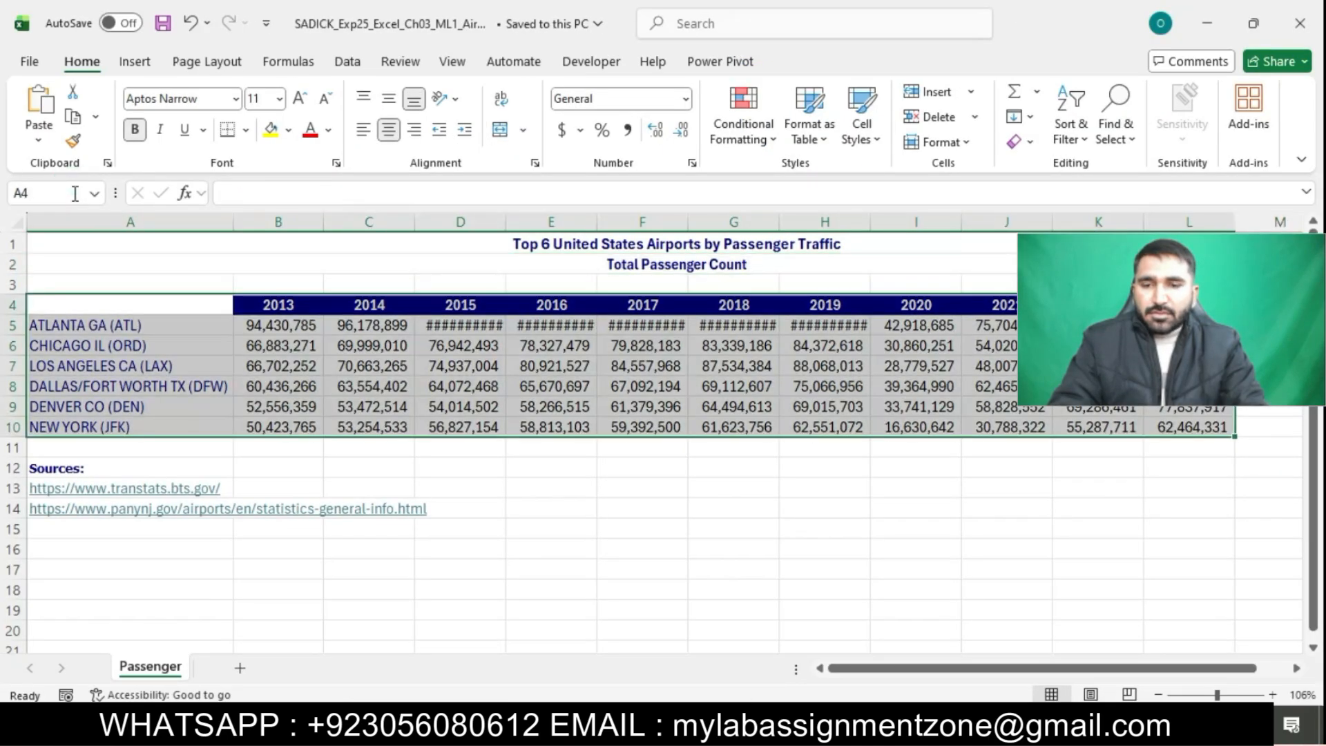
Insert a clustered column chart for the selected range
left_click(135, 61)
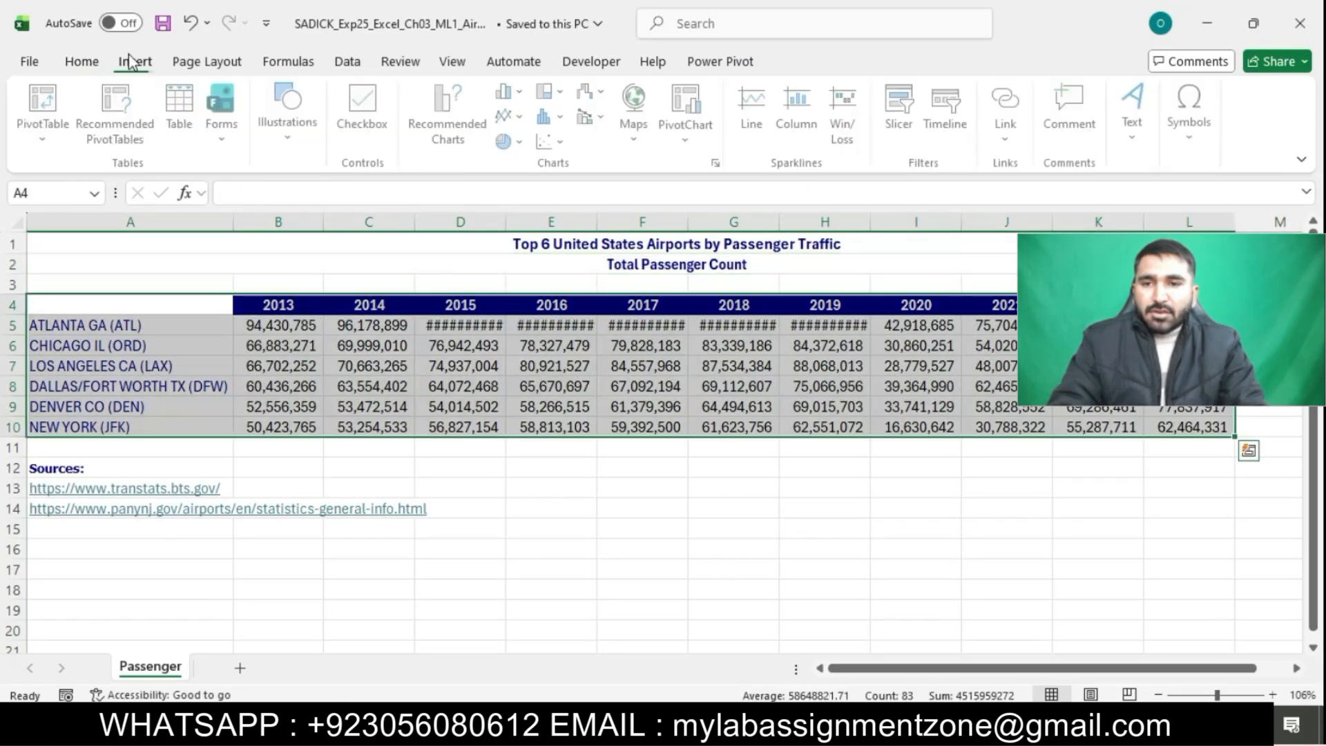
left_click(719, 163)
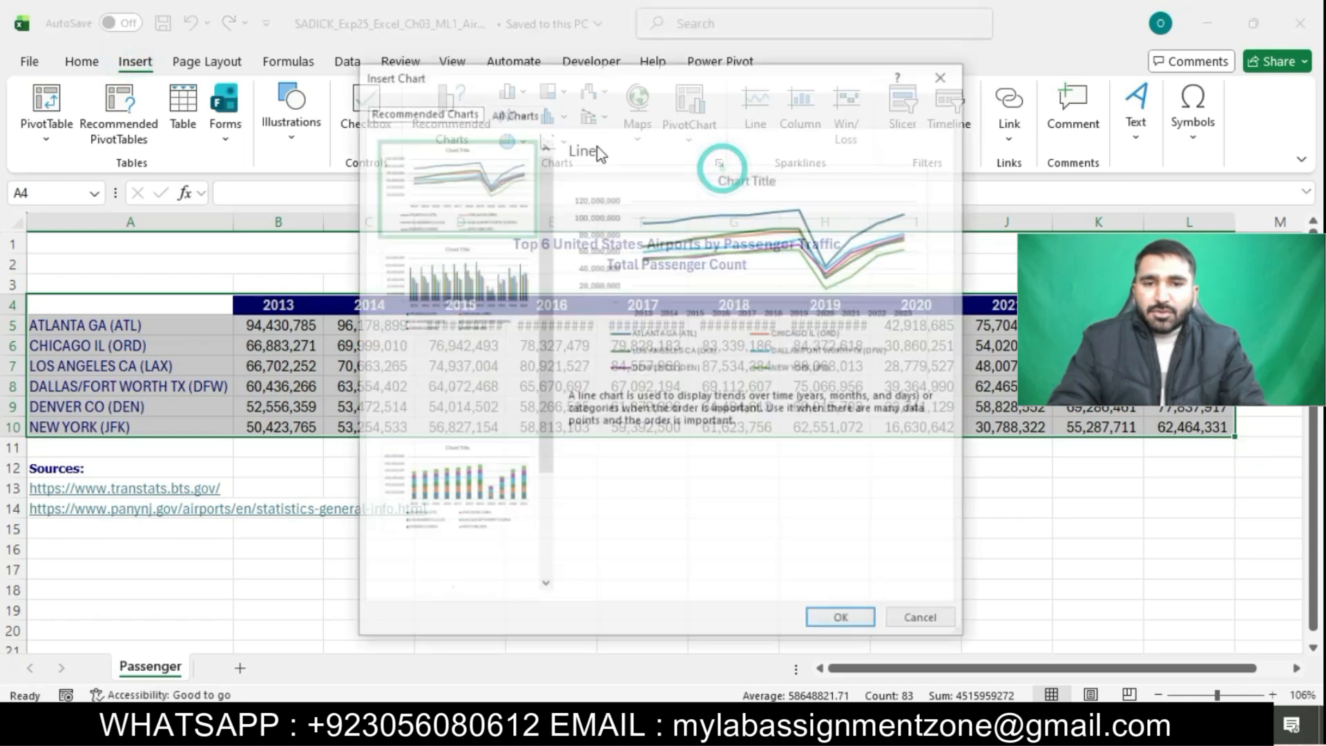
left_click(514, 112)
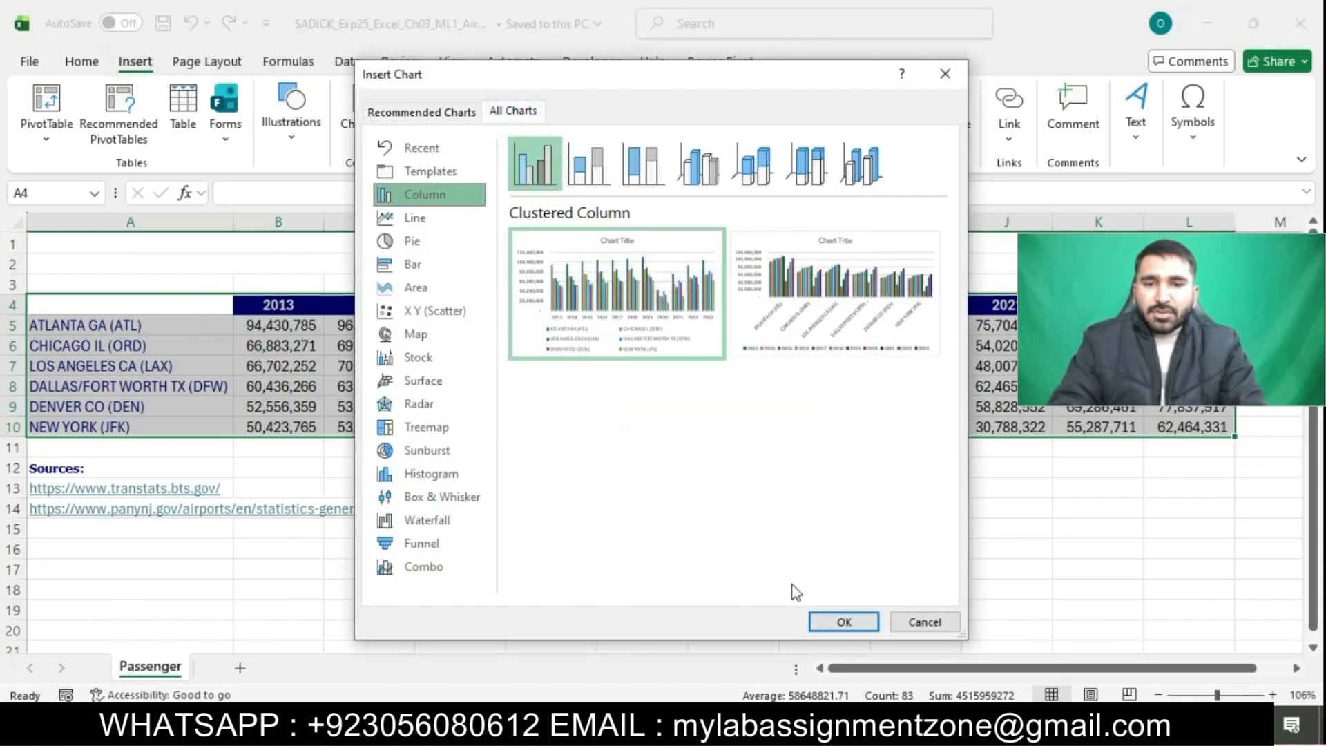
left_click(846, 621)
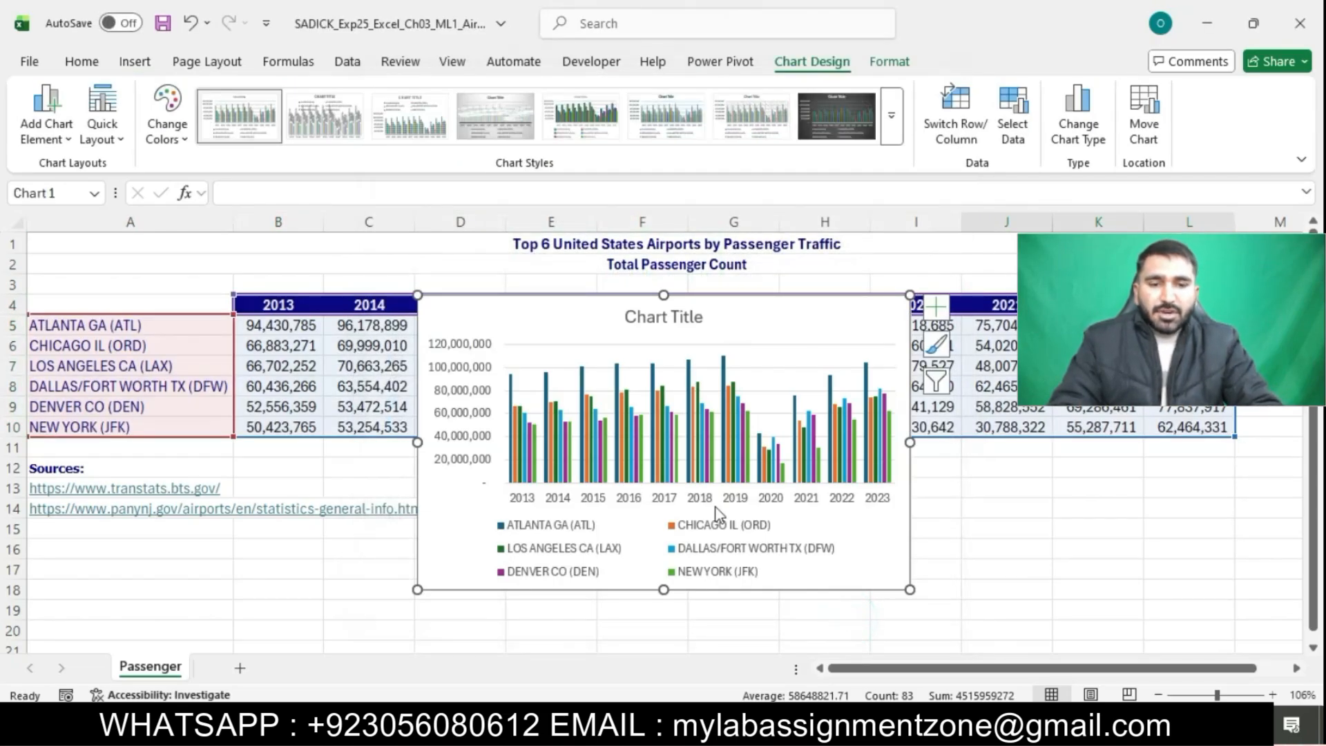
Cut the chart and paste it at cell A15
key("alt+Tab")
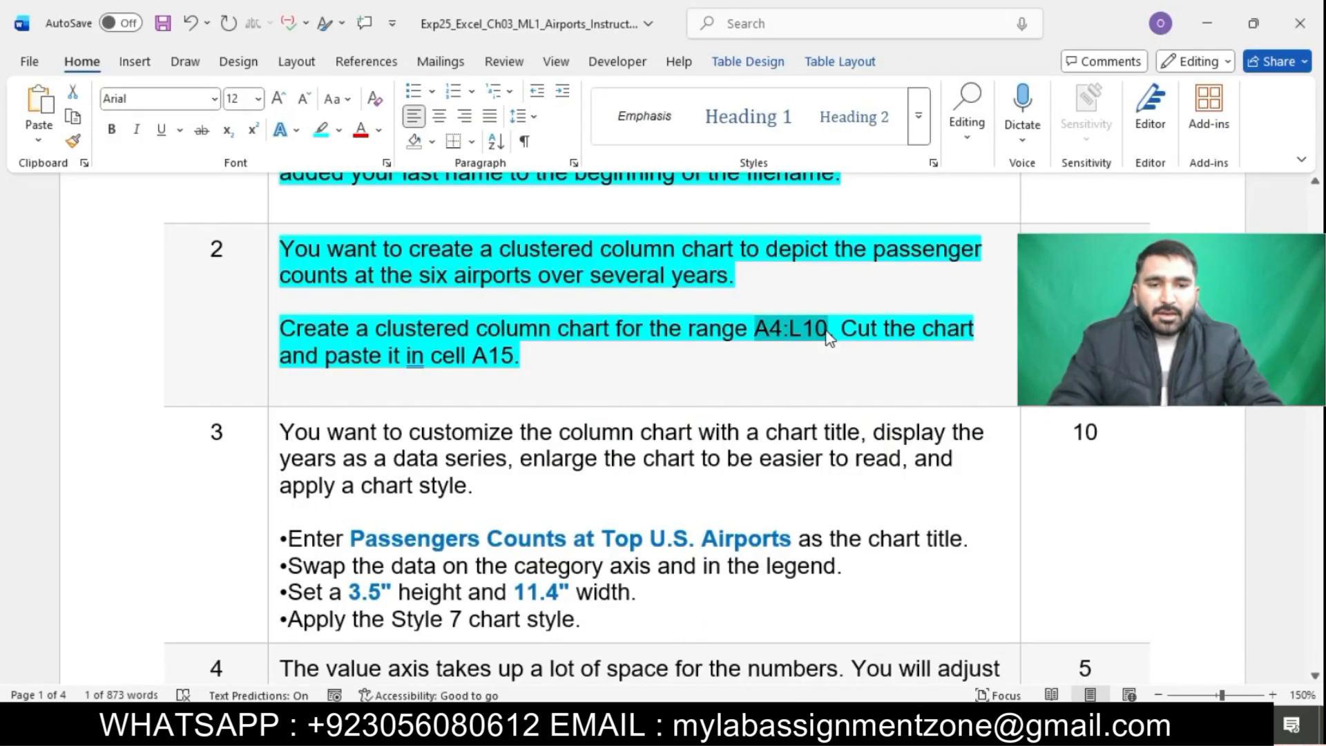
left_click_drag(842, 329, 683, 359)
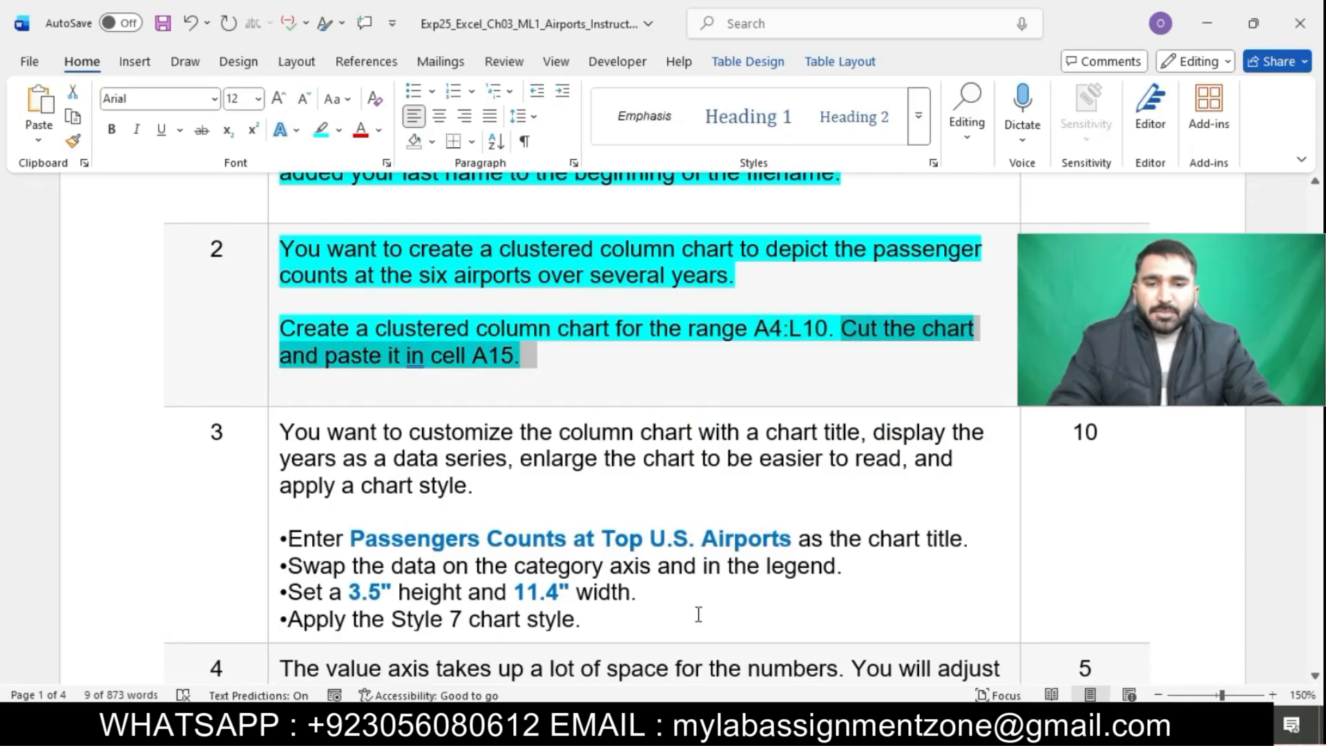
key("alt+Tab")
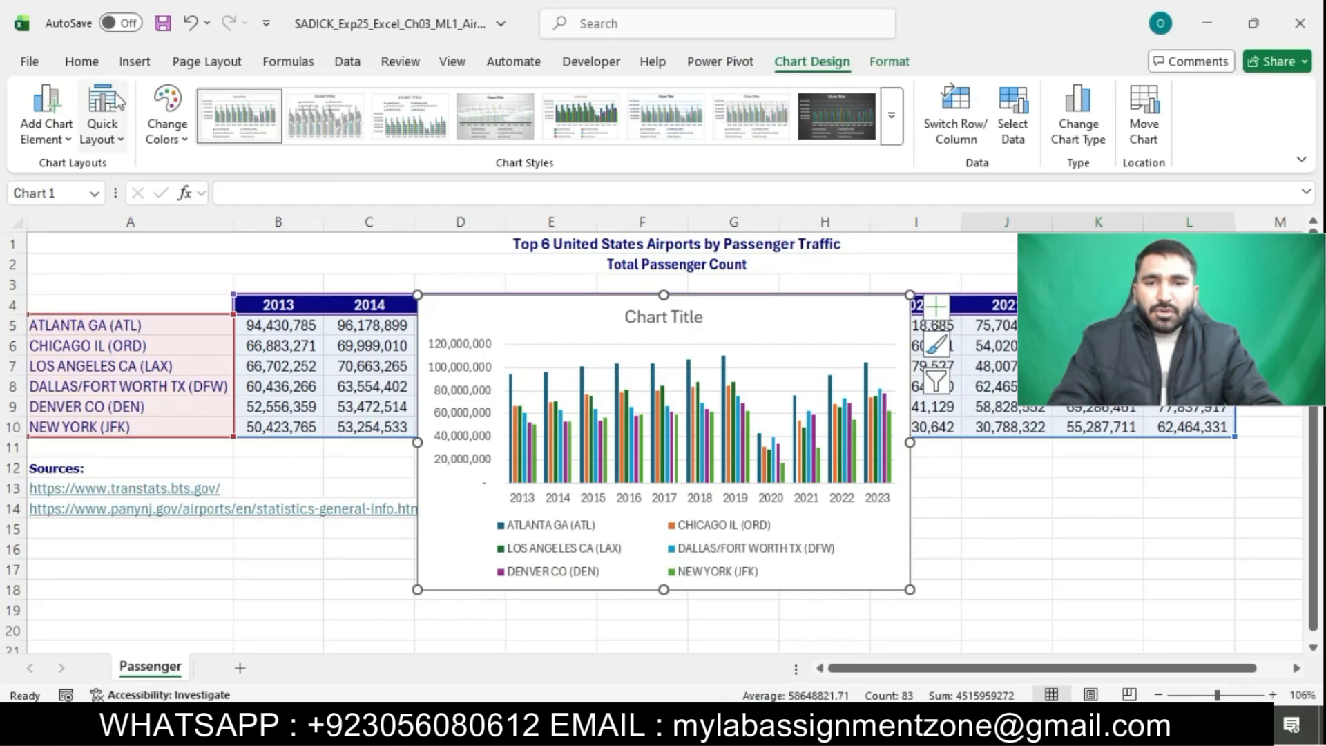
left_click(82, 61)
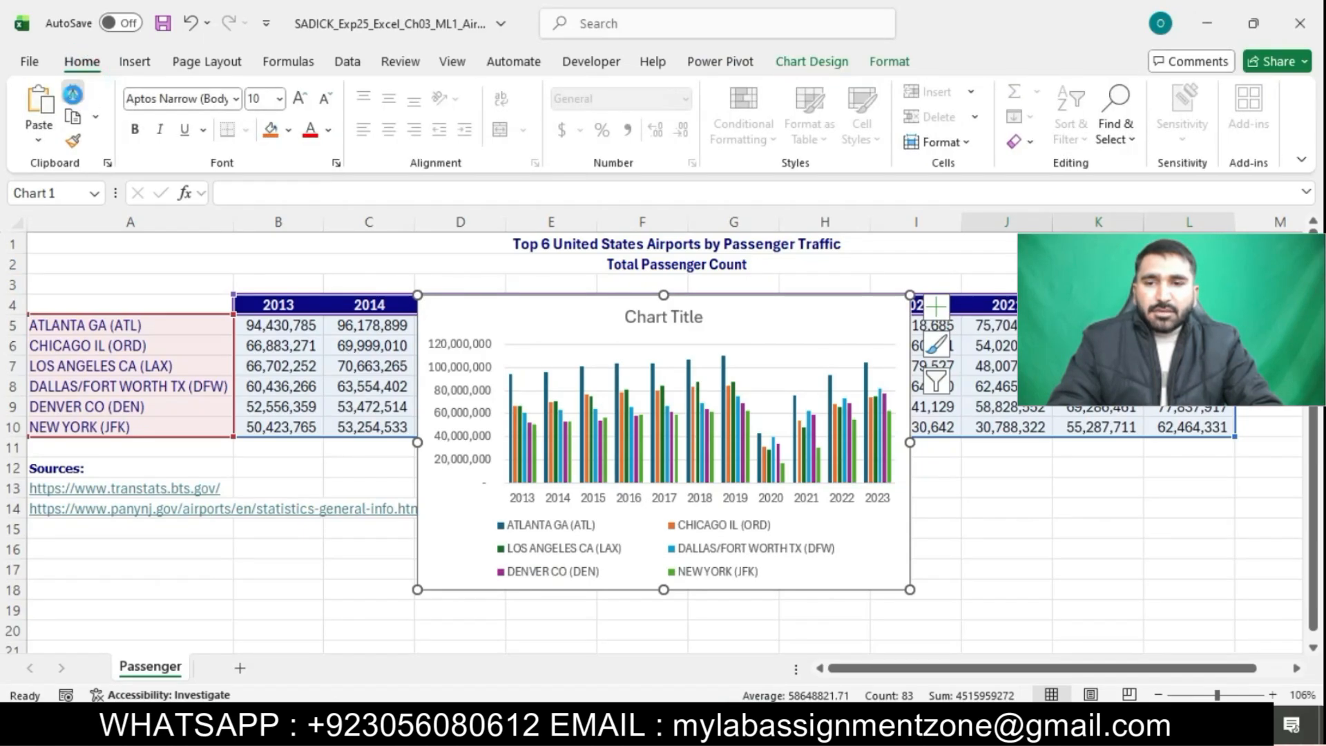
left_click(73, 92)
left_click(132, 510)
left_click(134, 528)
key("ctrl+v")
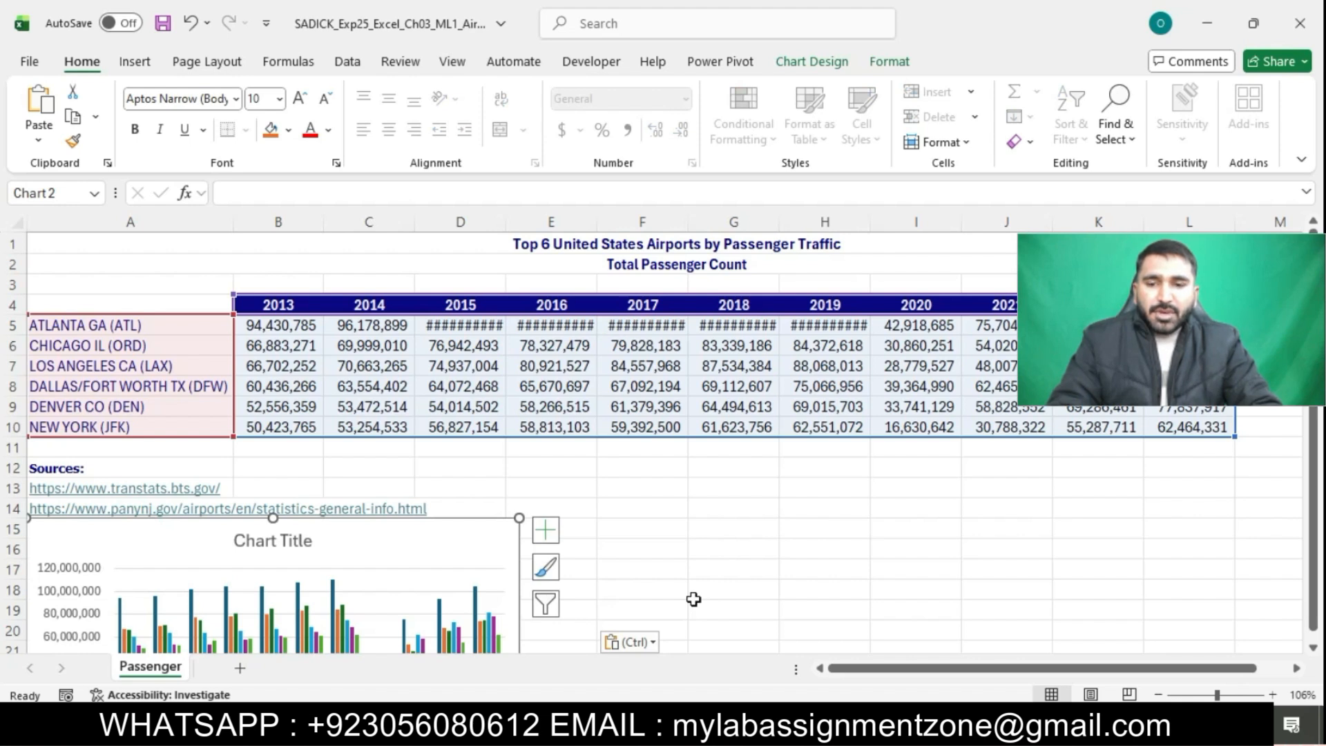
Return to the instructions document and highlight the step 3 instructions in turquoise
scroll(693, 598, "down", 2)
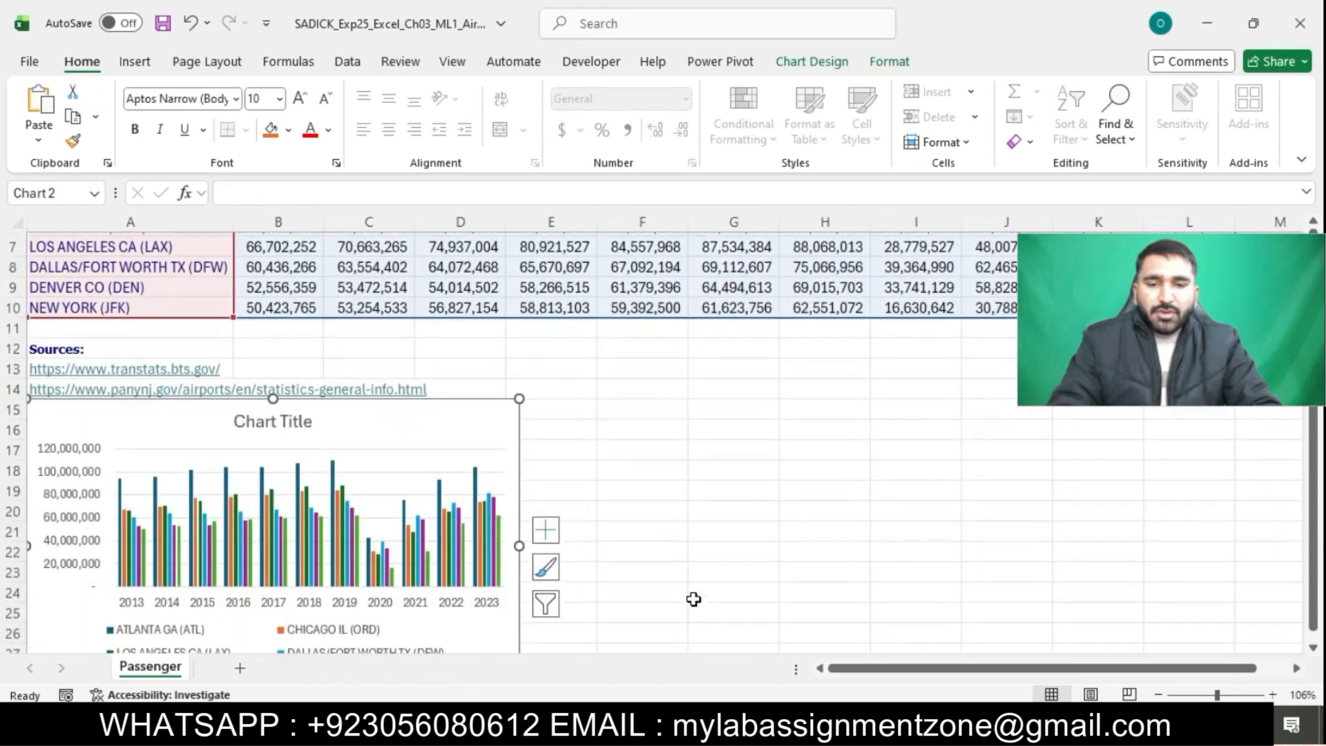
key("alt+Tab")
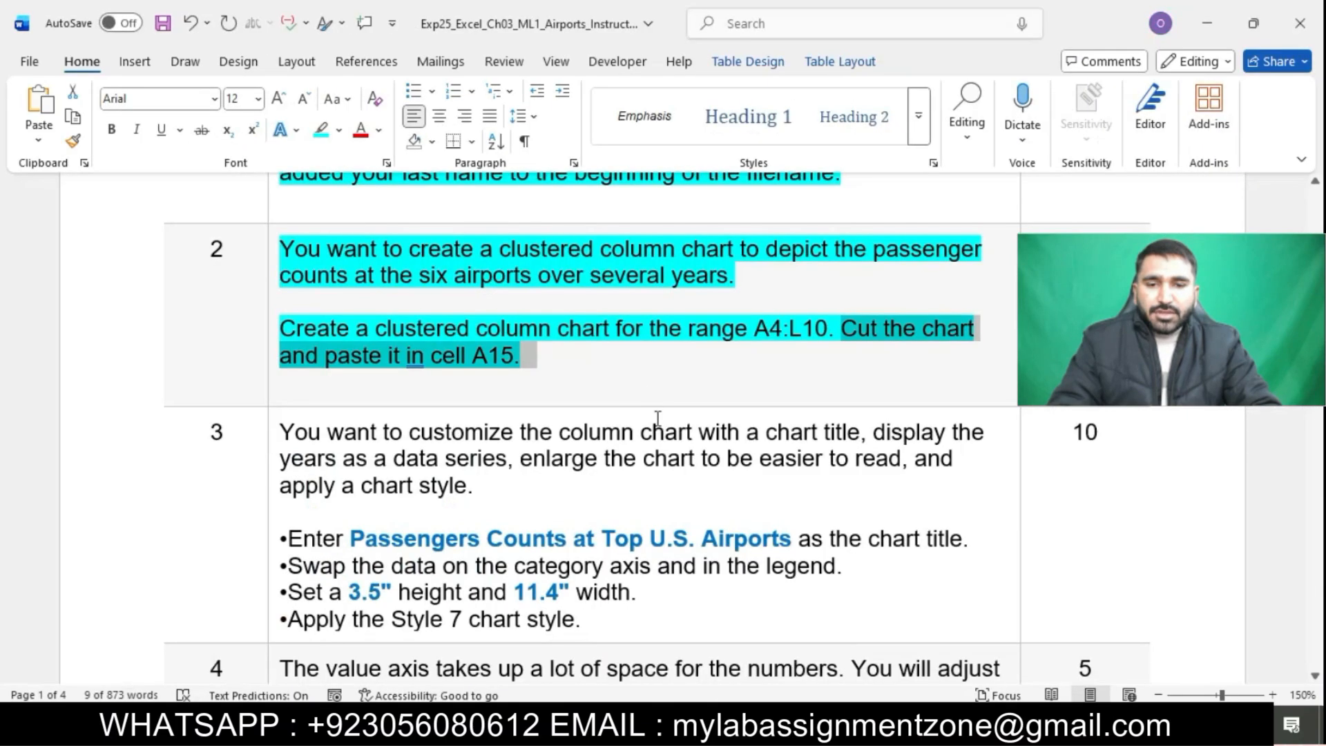
left_click(639, 361)
scroll(640, 361, "down", 3)
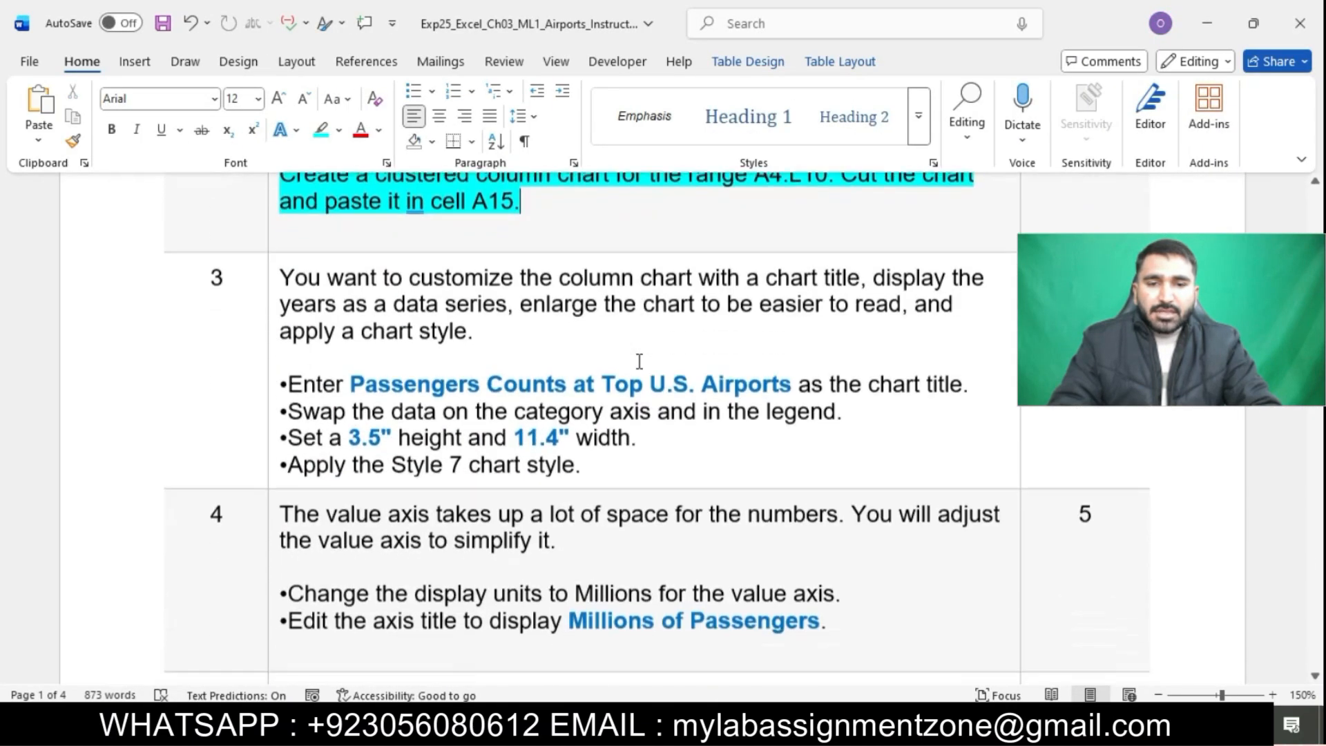
left_click(271, 250)
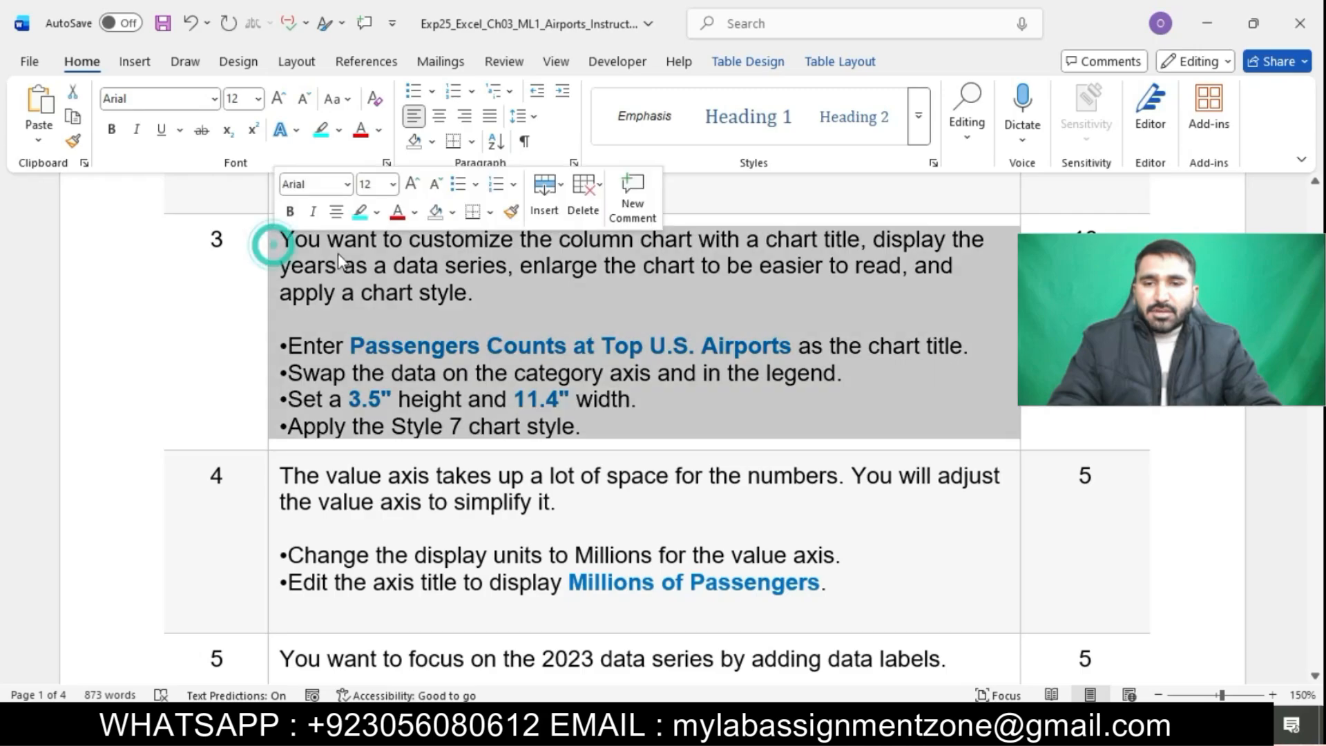
left_click(360, 213)
left_click(404, 309)
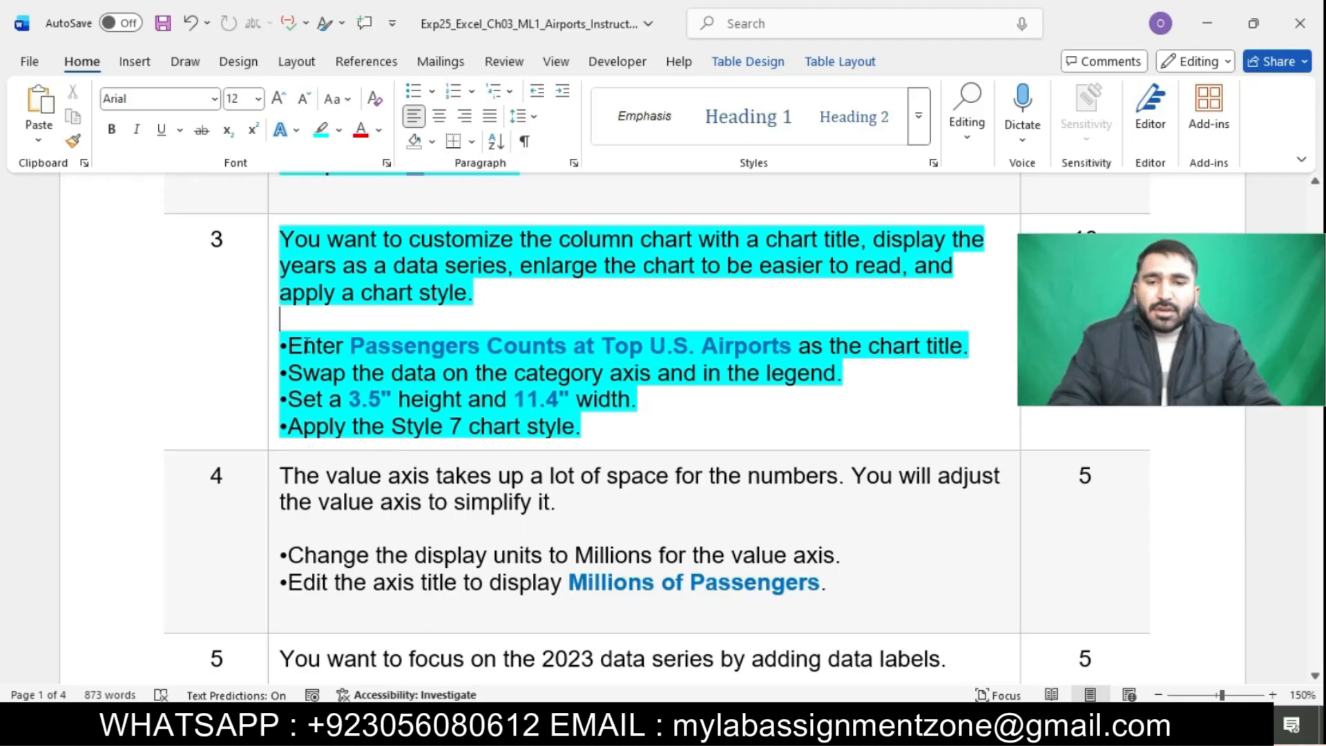
Copy the title text from the instructions and set the chart title to Passengers Counts at Top U.S. Airports
left_click_drag(290, 351, 886, 358)
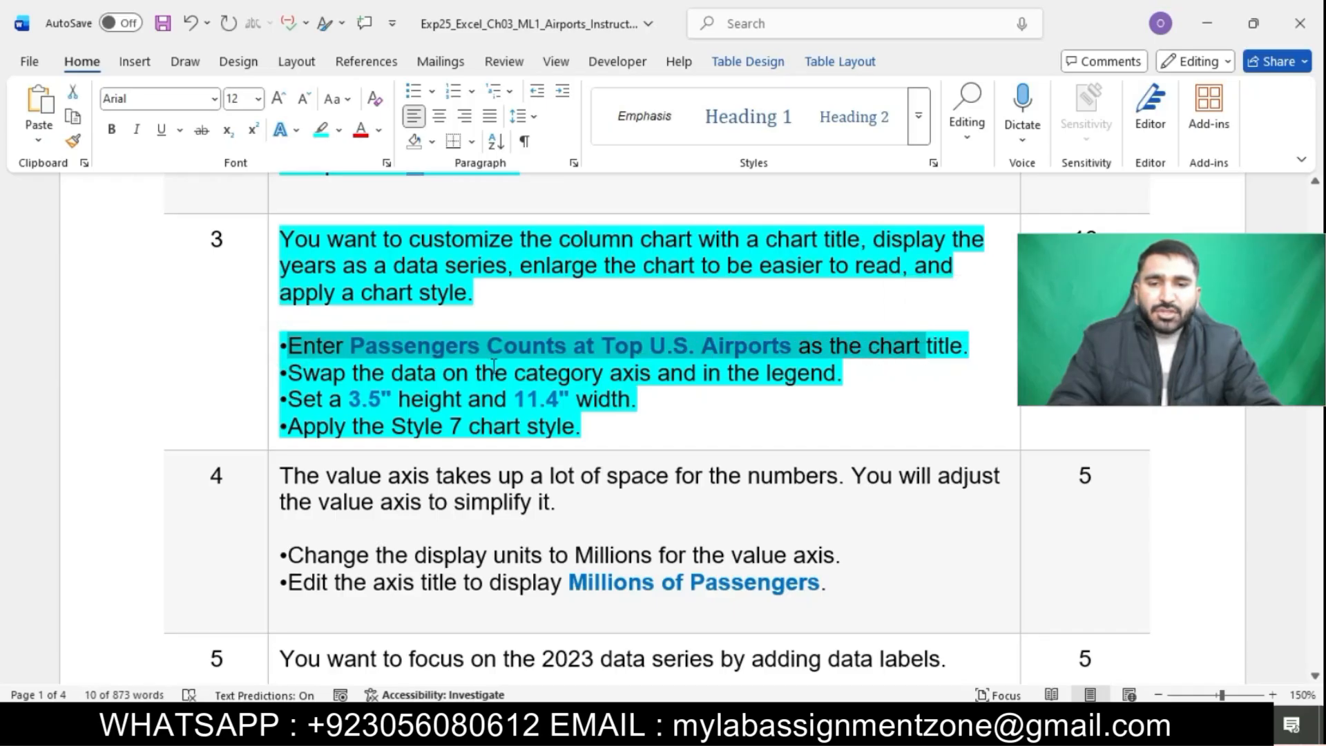
left_click(556, 361)
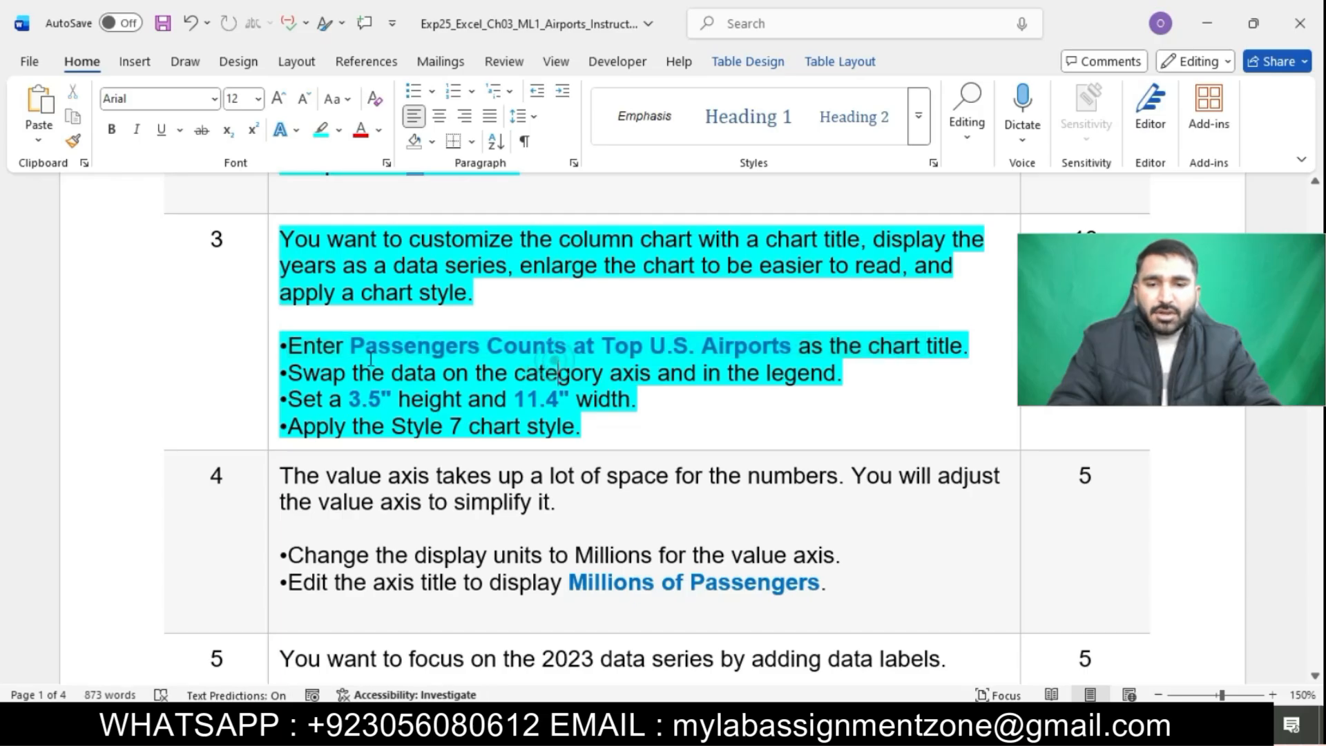
left_click_drag(358, 347, 760, 352)
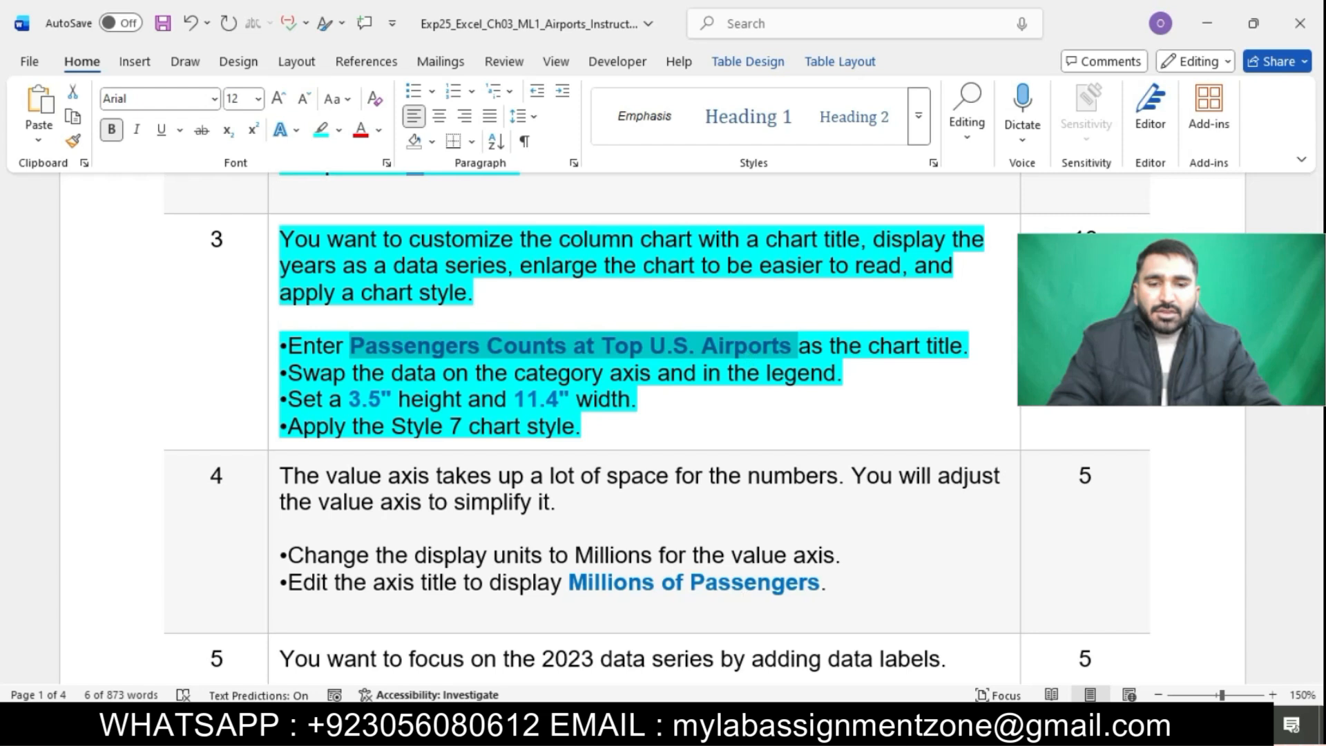
key("alt+Tab")
left_click(305, 413)
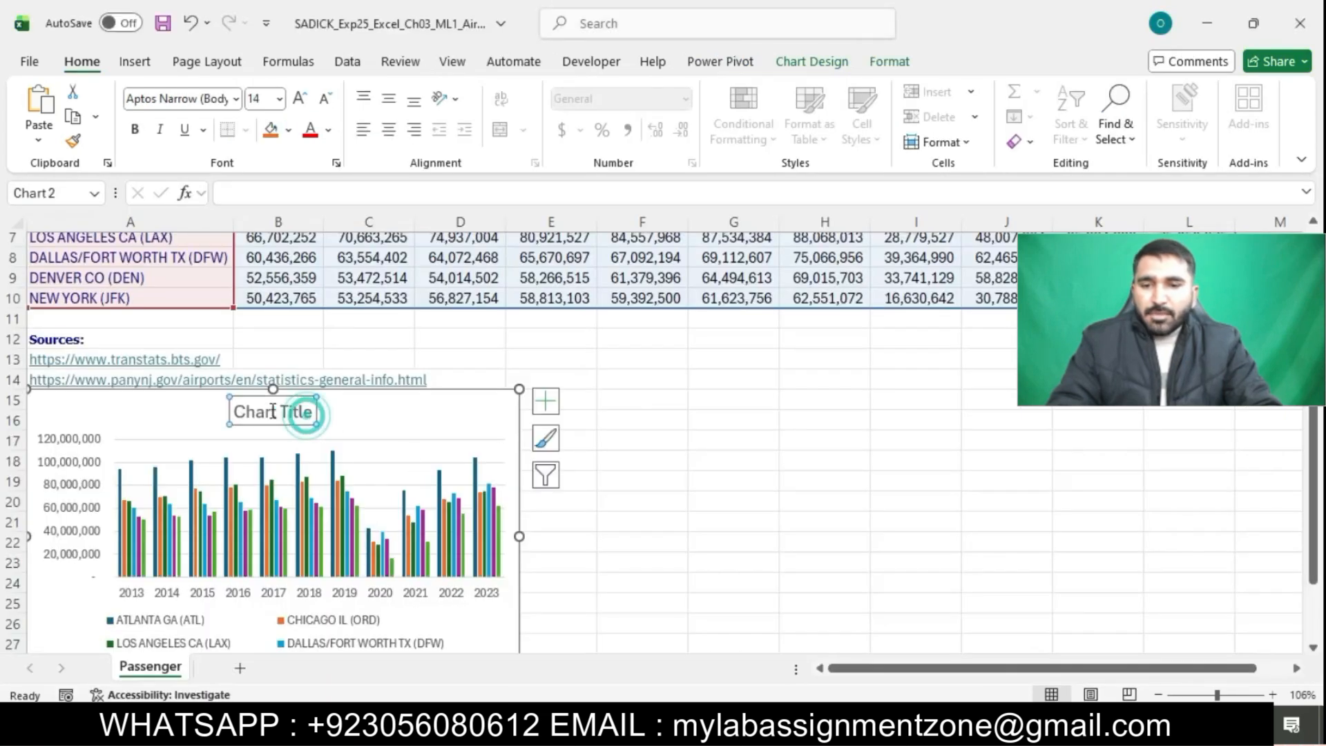
left_click_drag(237, 411, 313, 417)
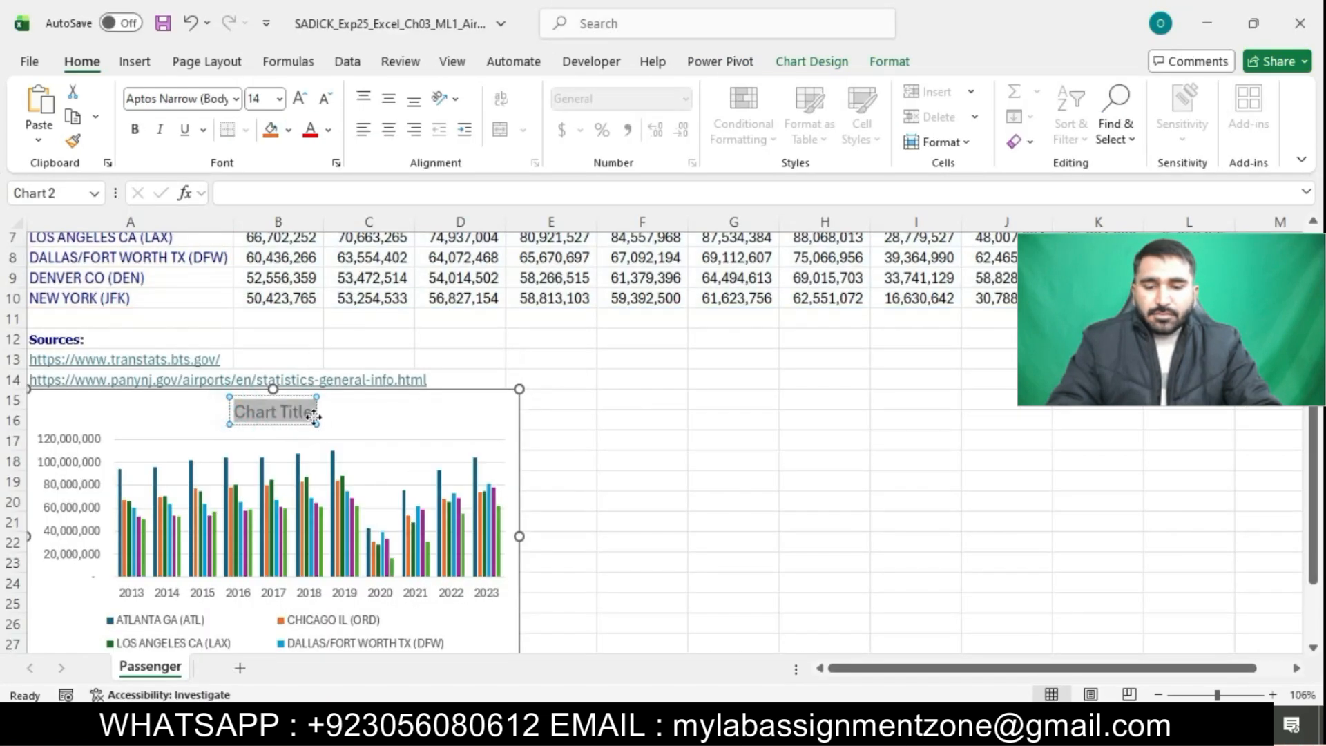
key("ctrl+v")
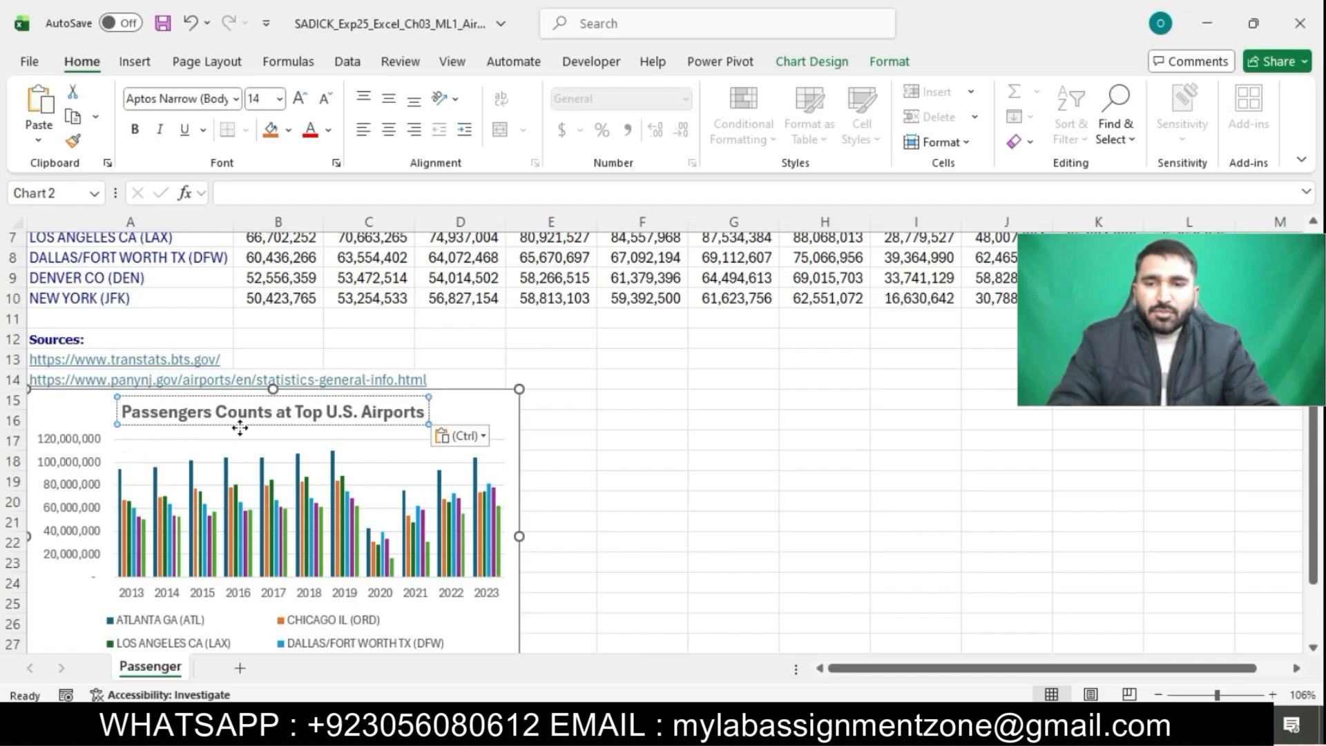
left_click(477, 415)
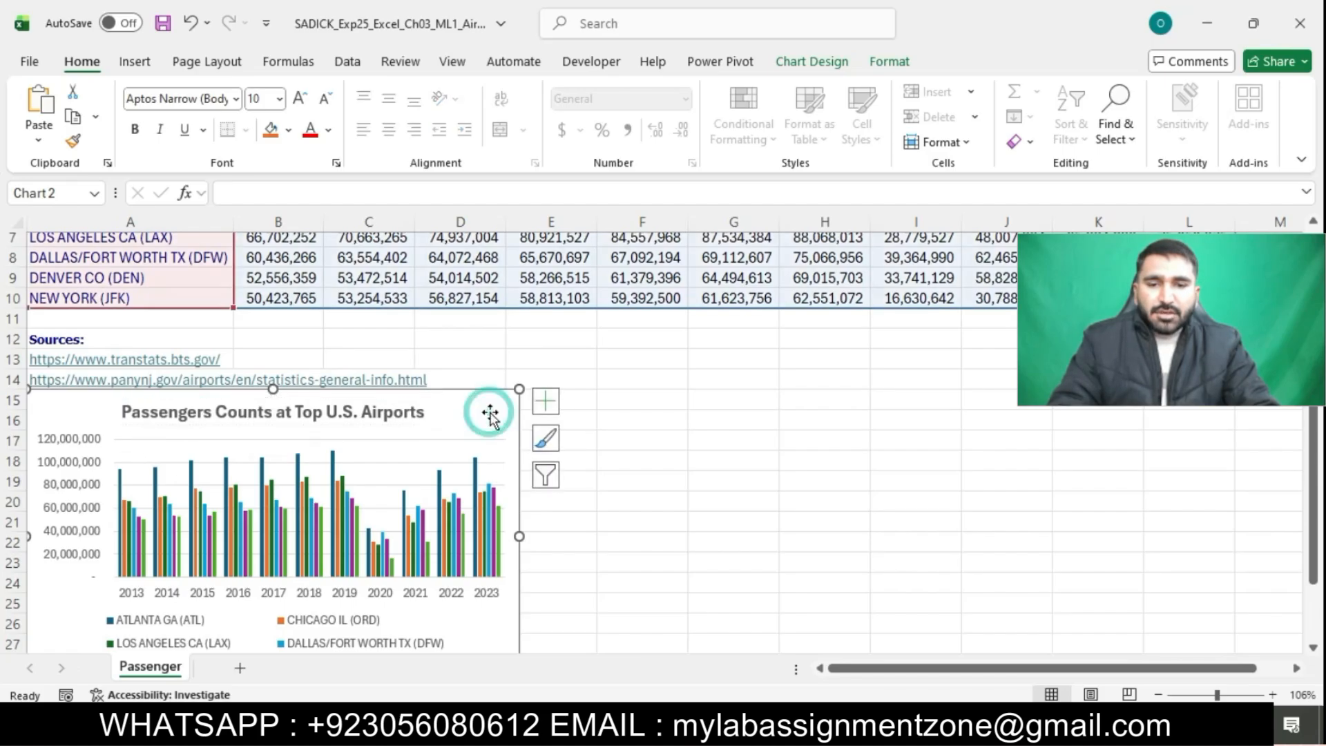
Switch the chart's rows and columns so the years become the data series in the legend
left_click(661, 727)
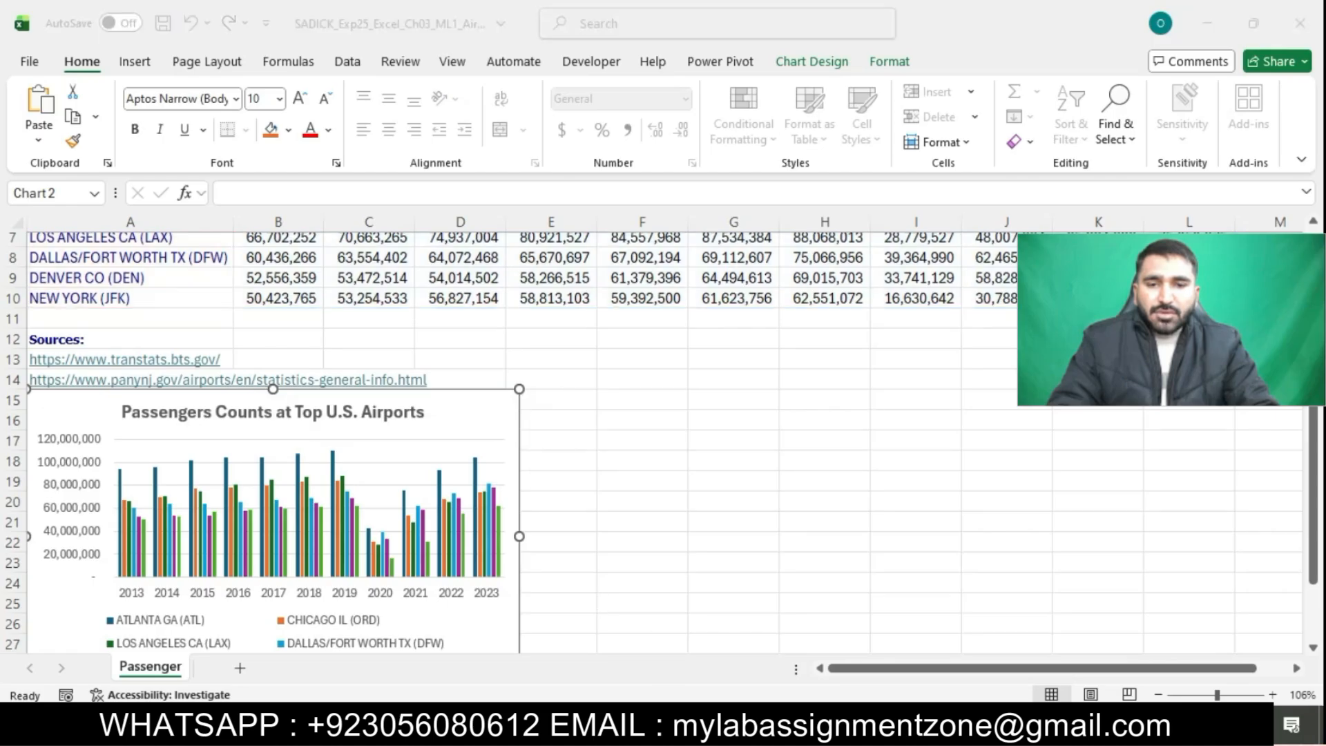
left_click_drag(300, 375, 838, 383)
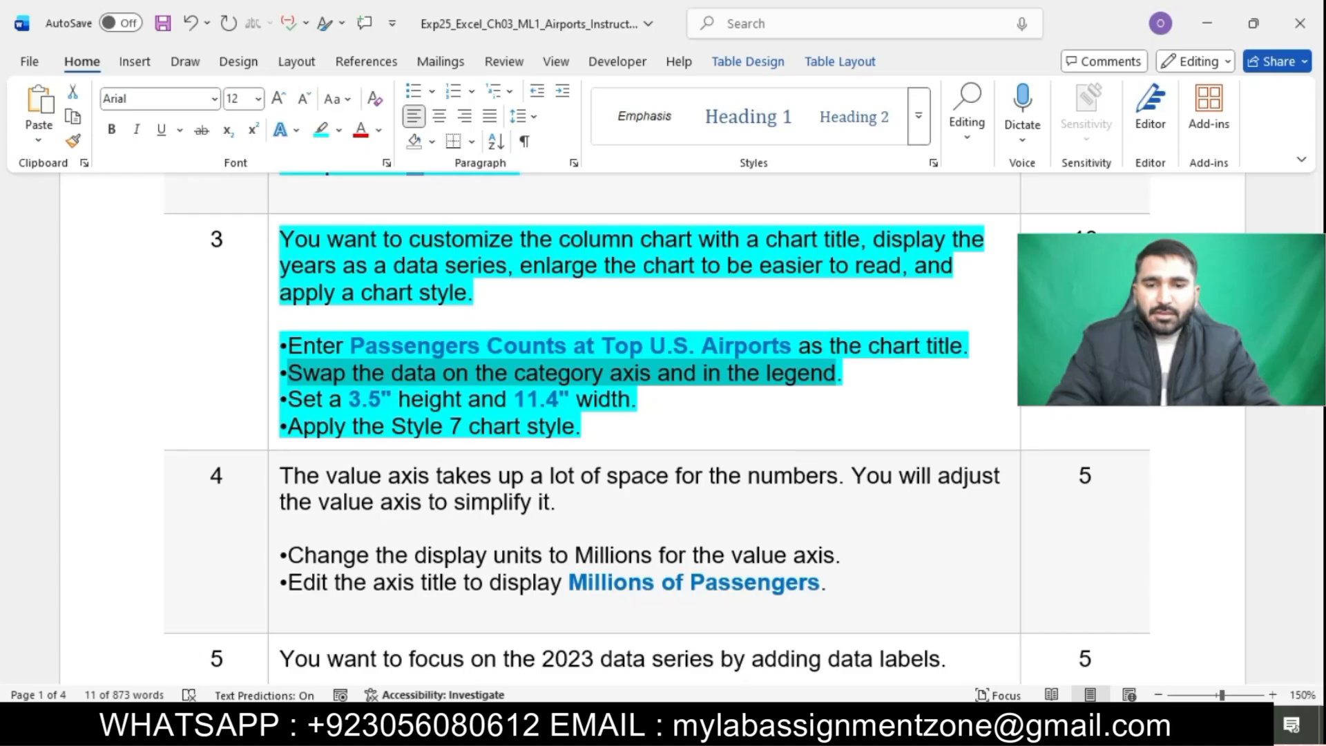
key("alt+Tab")
left_click(467, 410)
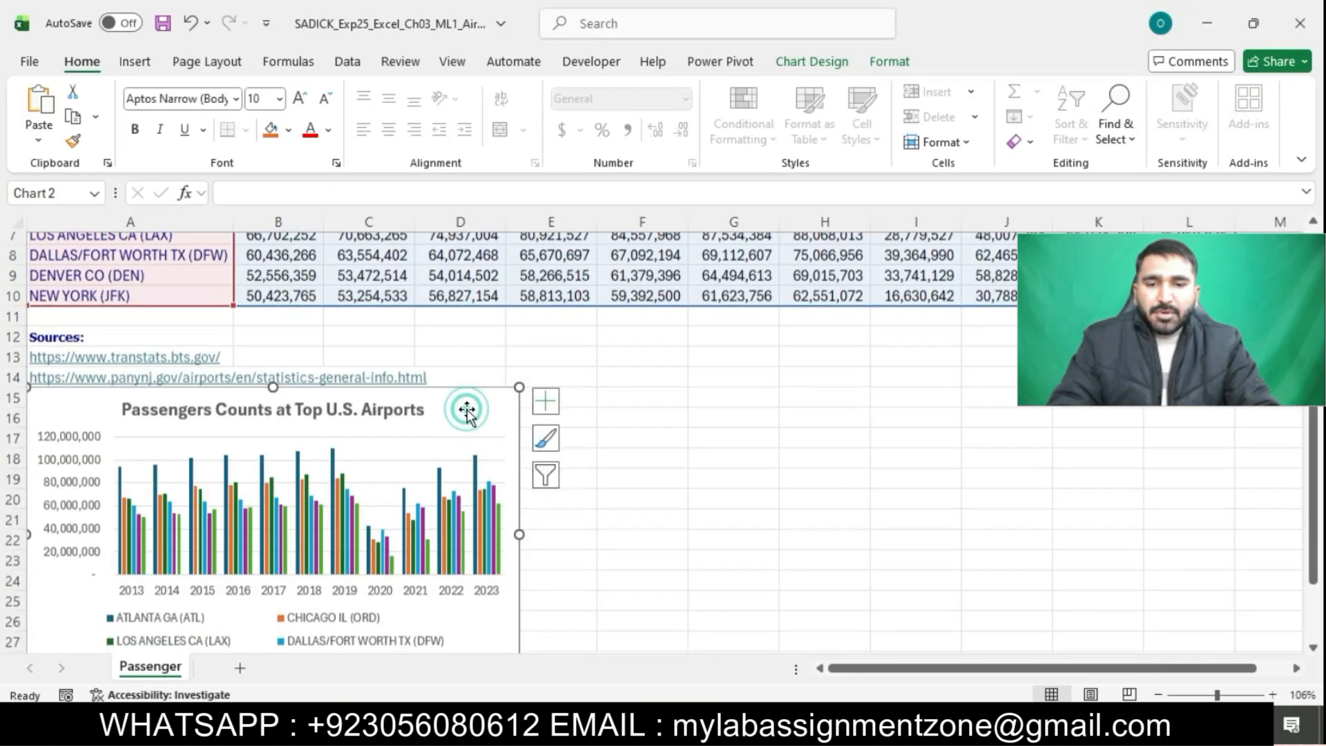
scroll(467, 410, "down", 2)
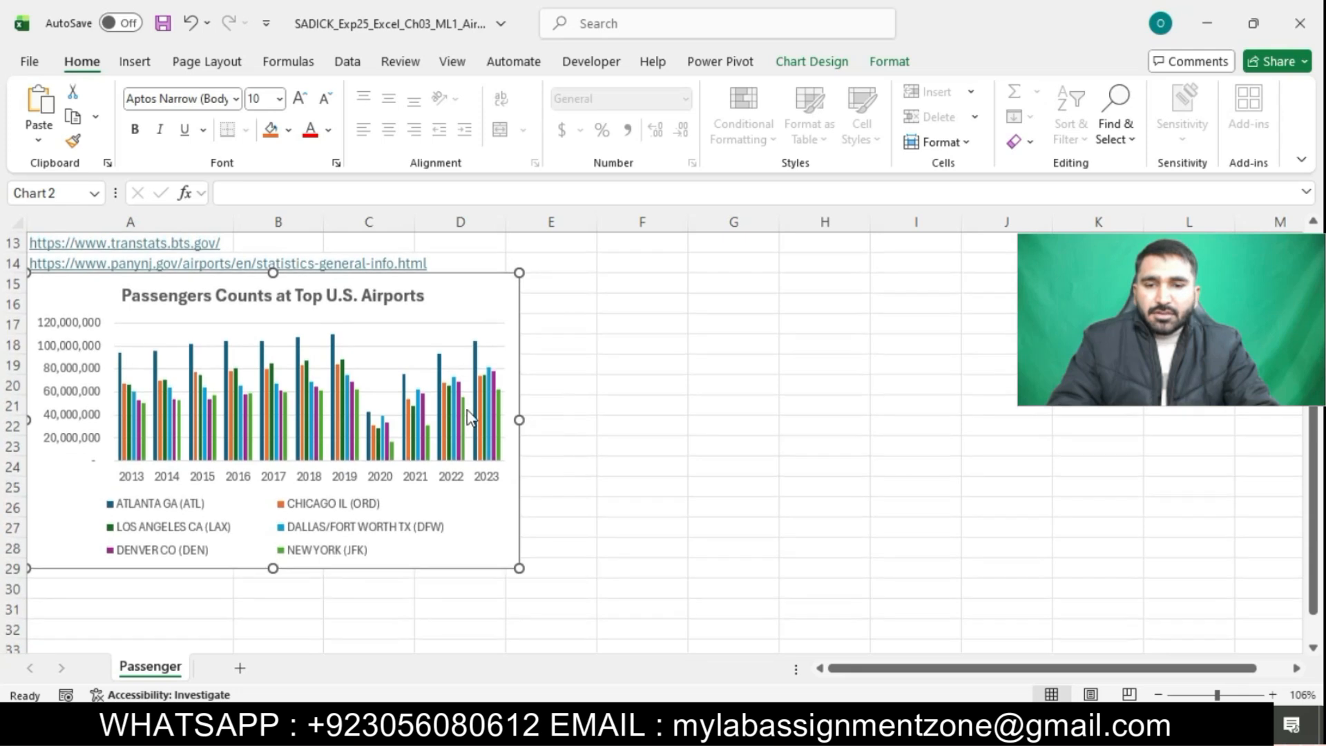
left_click(842, 61)
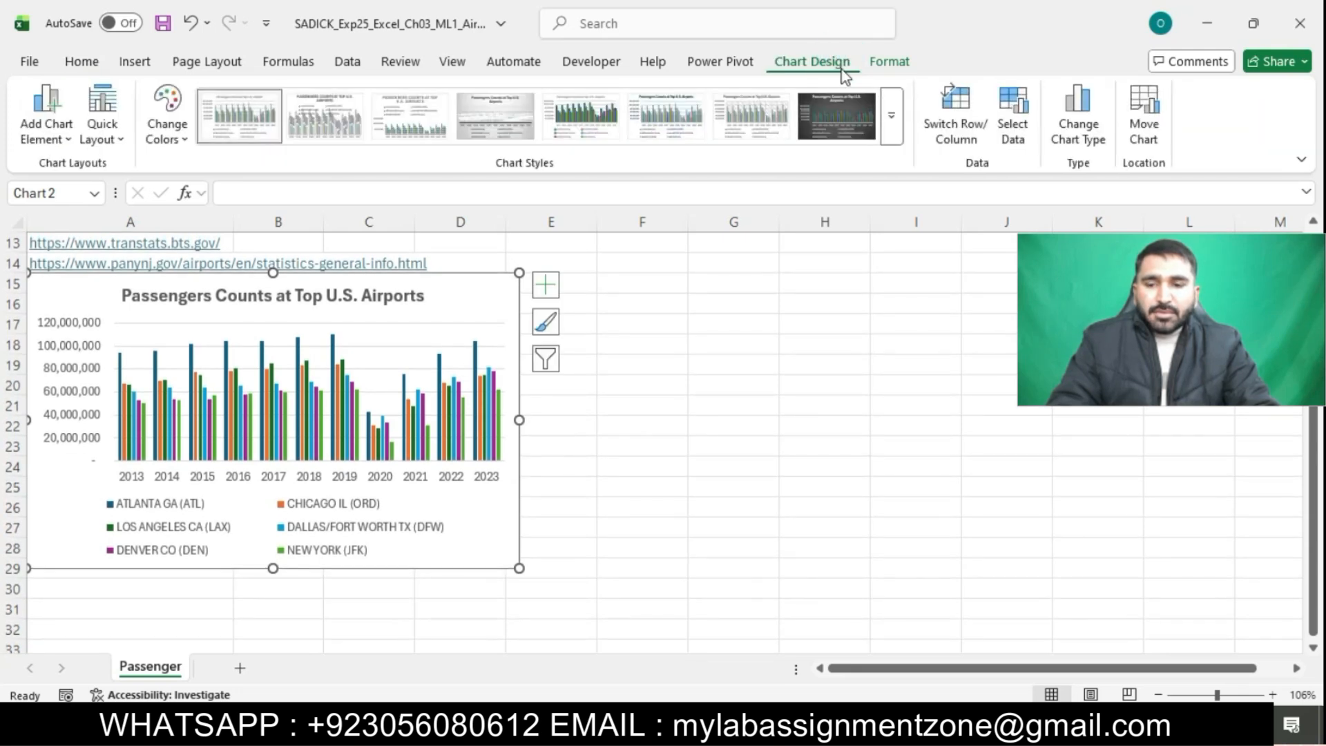
left_click(646, 725)
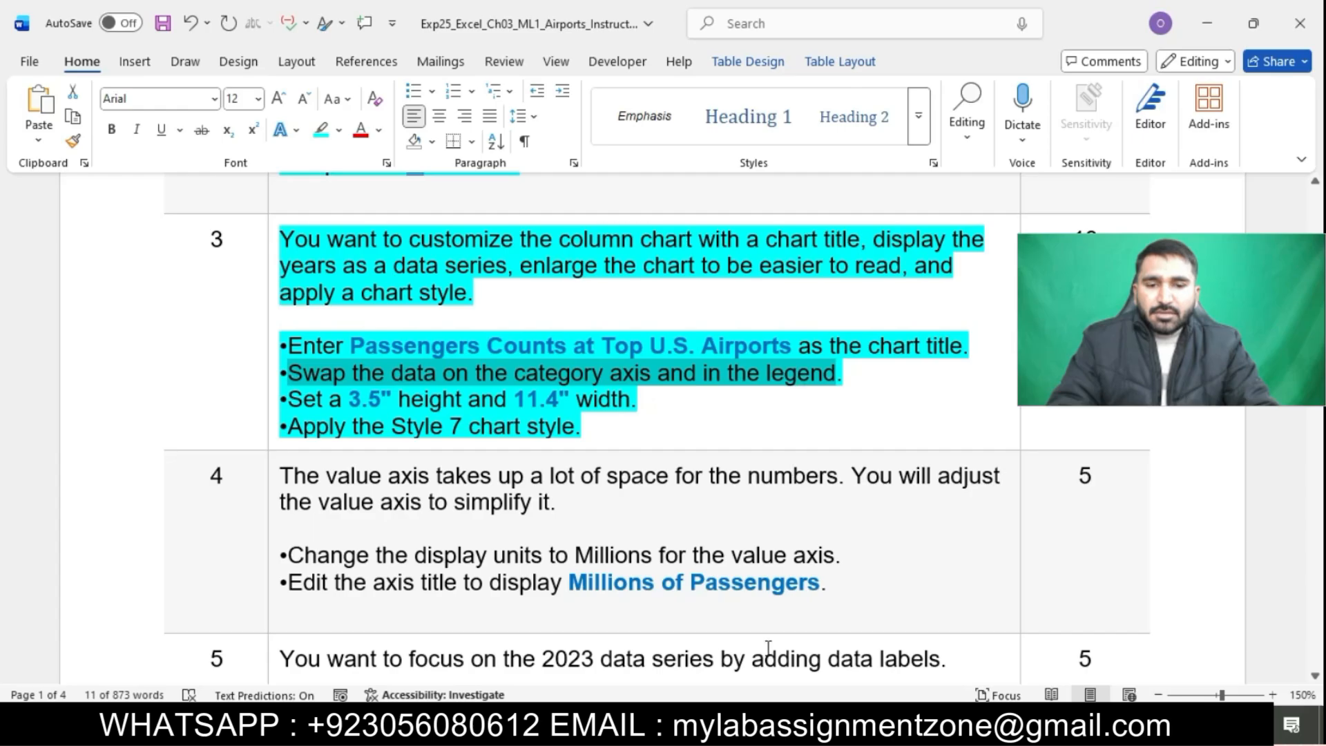
mouse_move(750, 732)
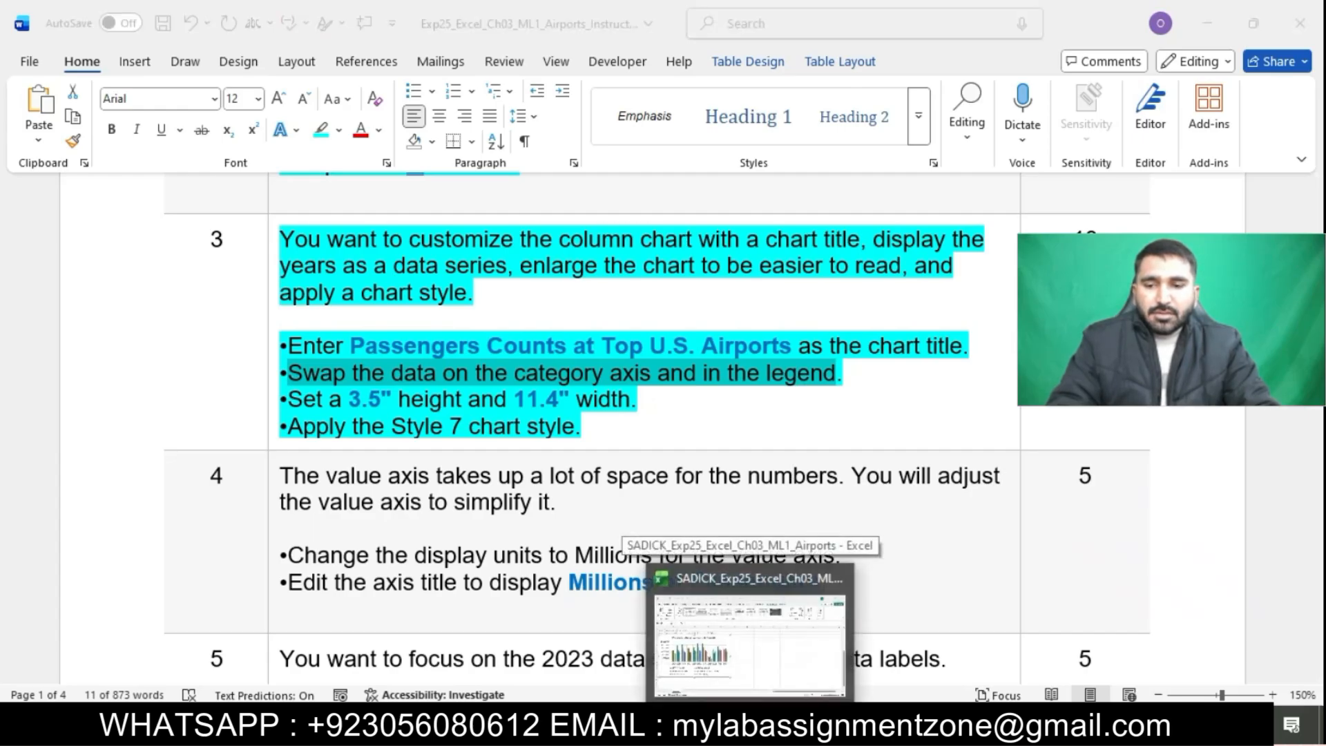
left_click(750, 729)
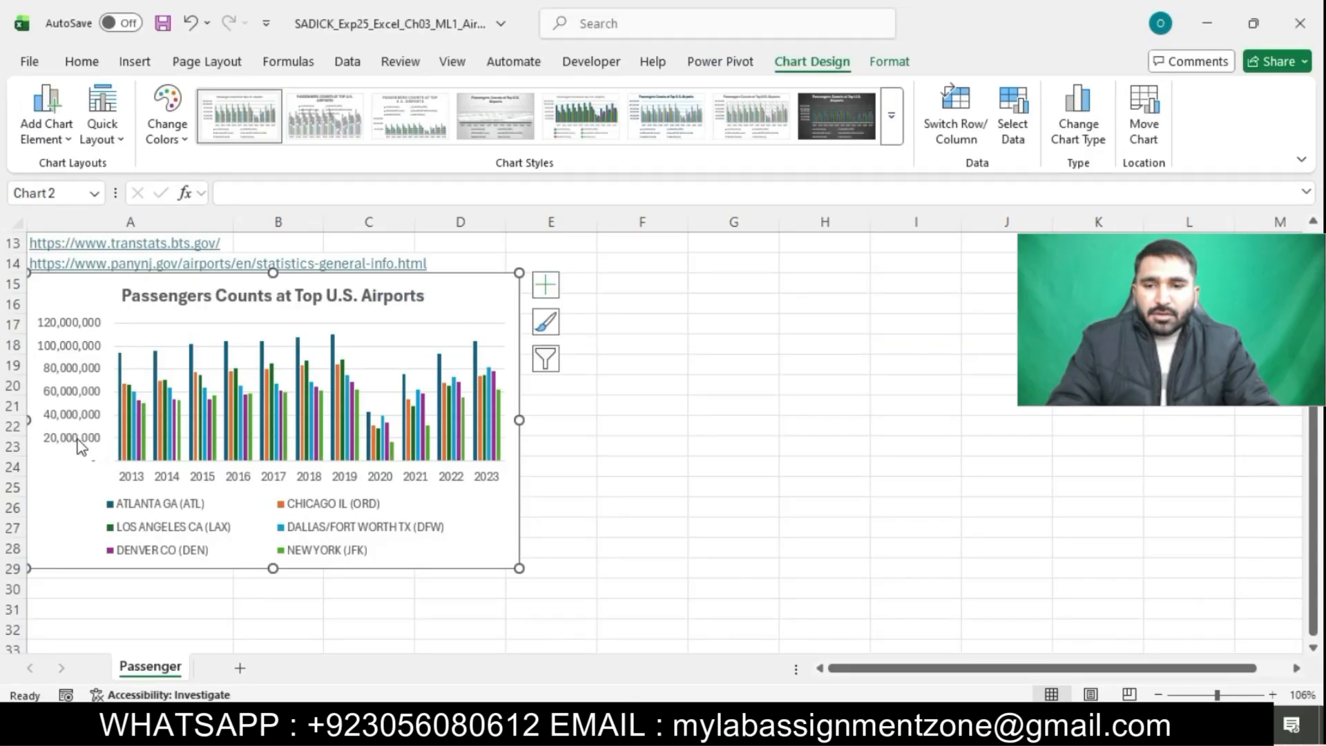
left_click(952, 122)
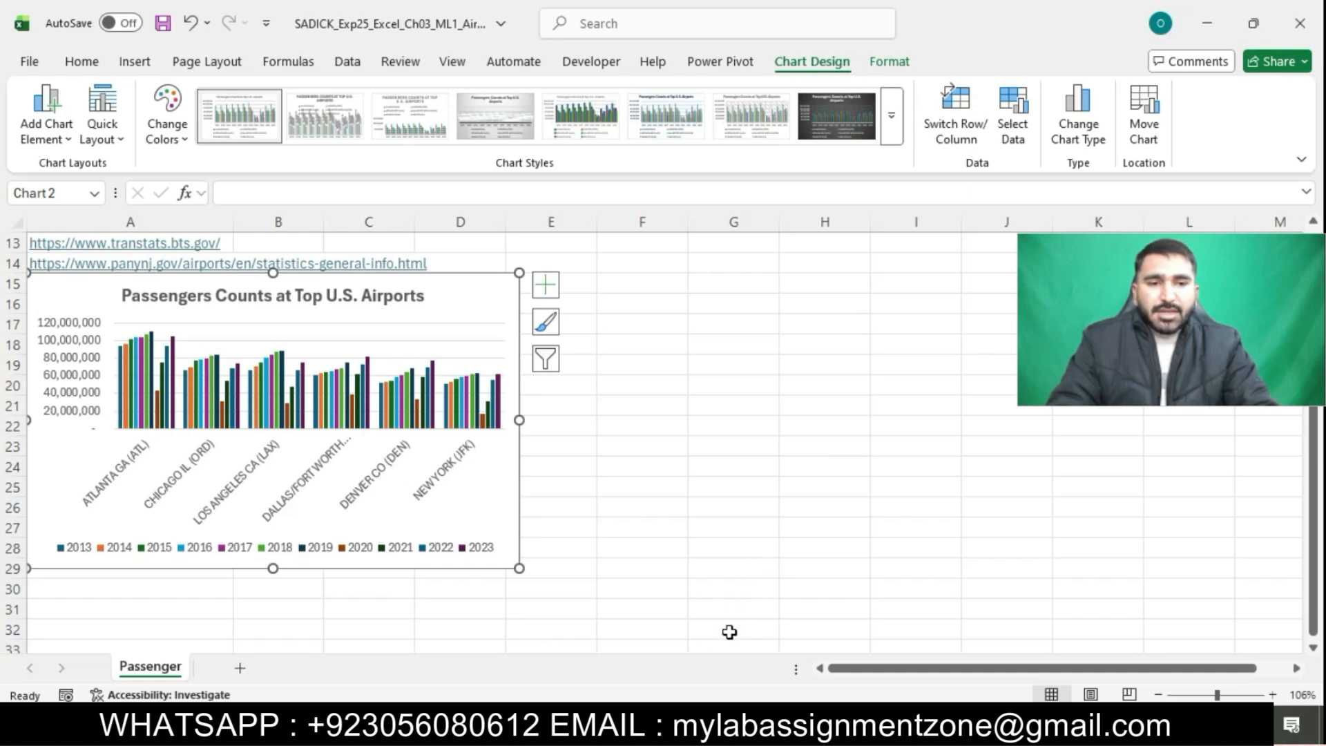
Set the chart height to 3.5 inches
key("alt+Tab")
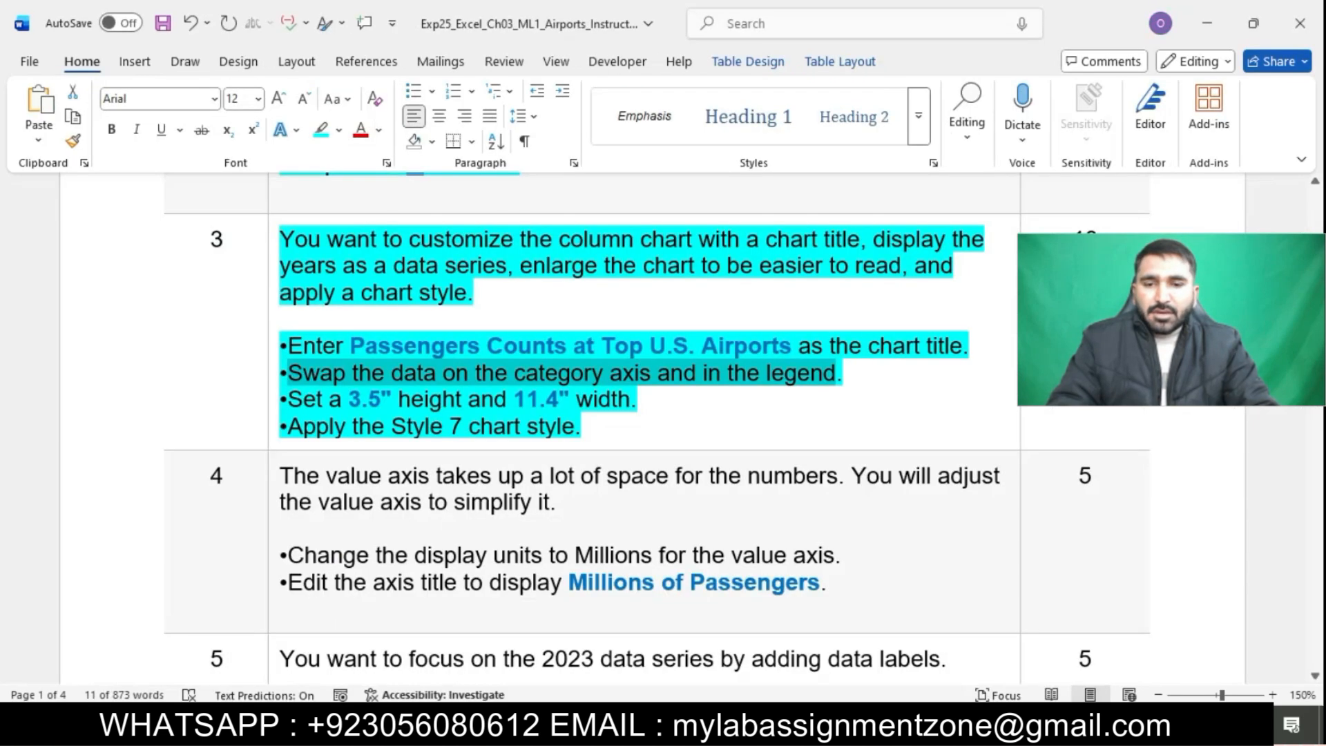
left_click(801, 391)
left_click_drag(301, 404, 653, 401)
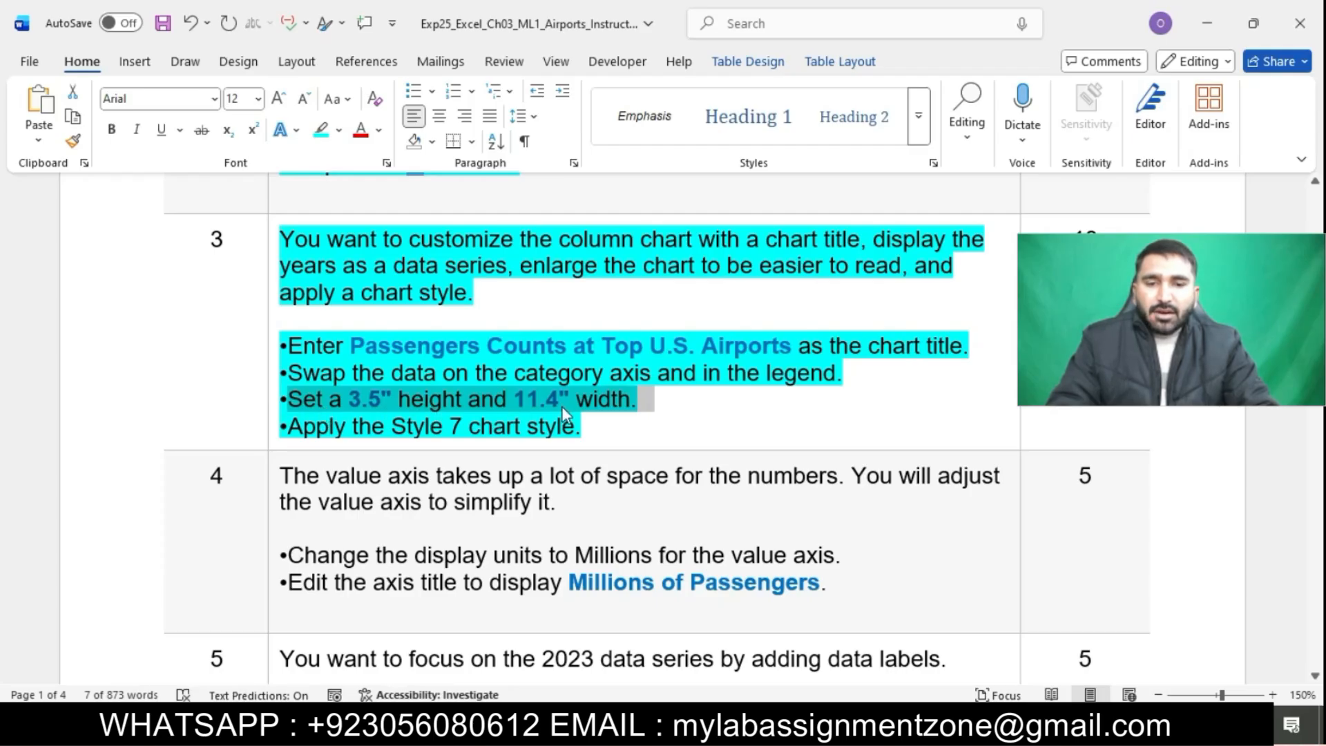
key("alt+Tab")
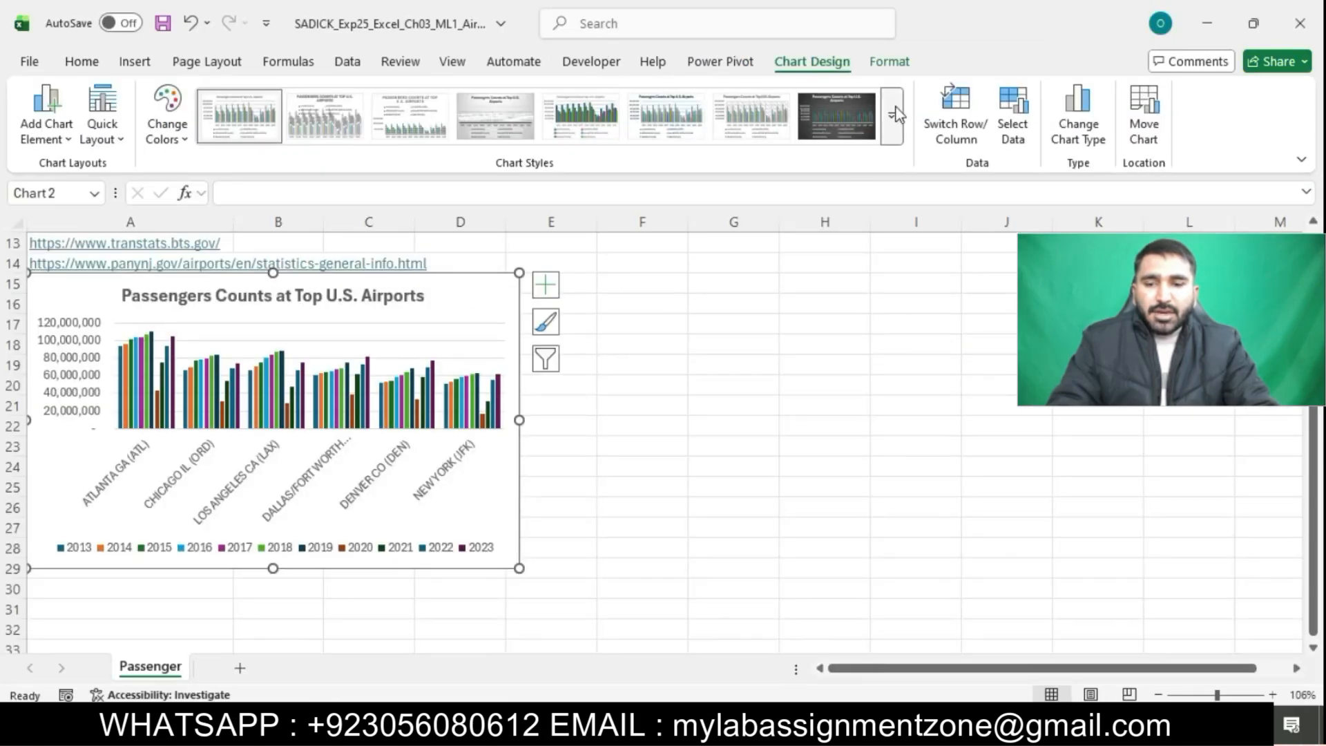
left_click(891, 63)
left_click(1251, 92)
left_click(1252, 92)
left_click(1252, 92)
left_click(1252, 92)
left_click(1252, 92)
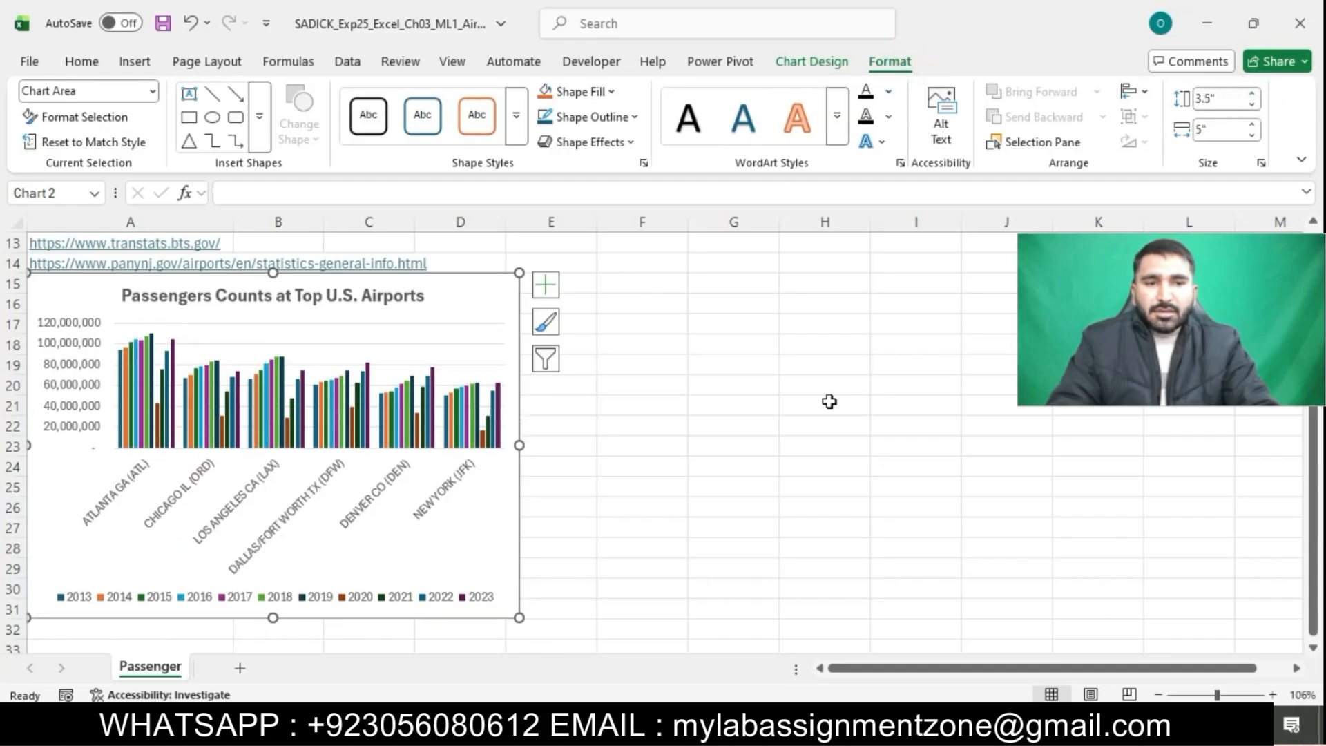
Set the chart width to 11.4 inches
left_click(652, 723)
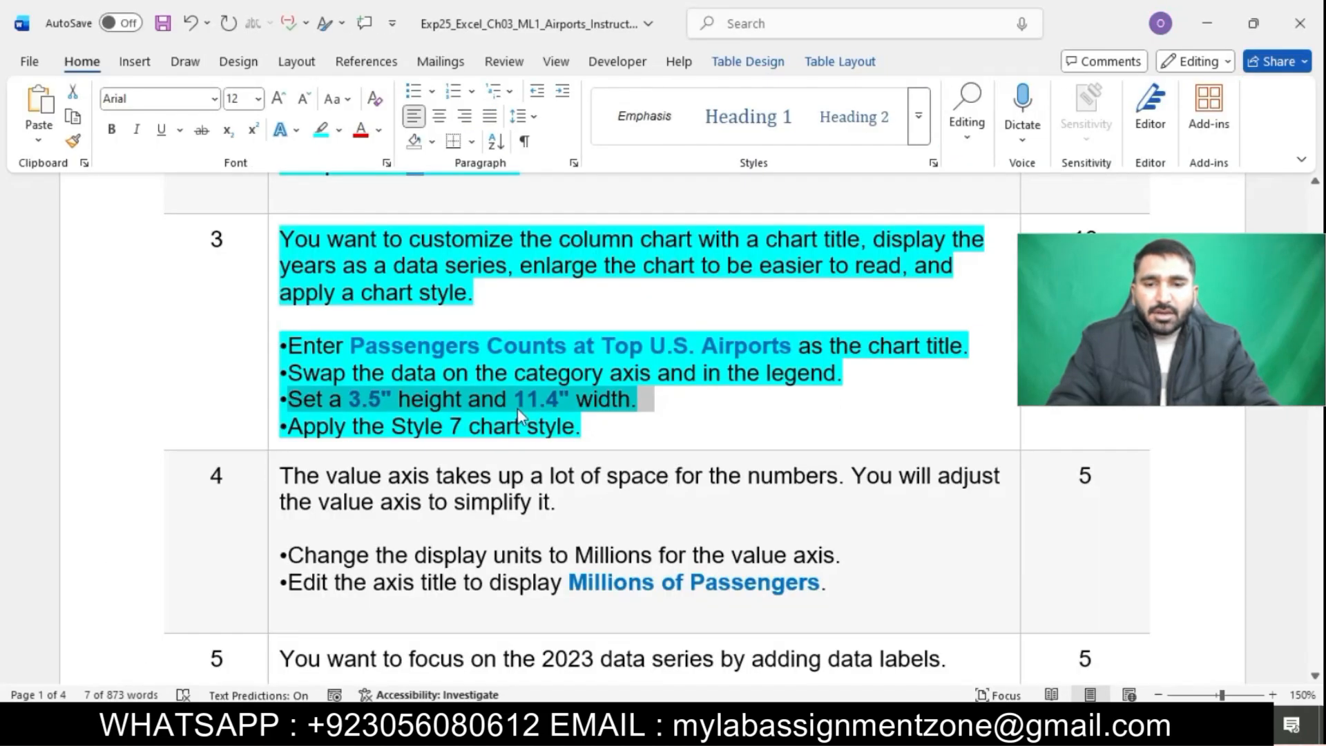
left_click(705, 723)
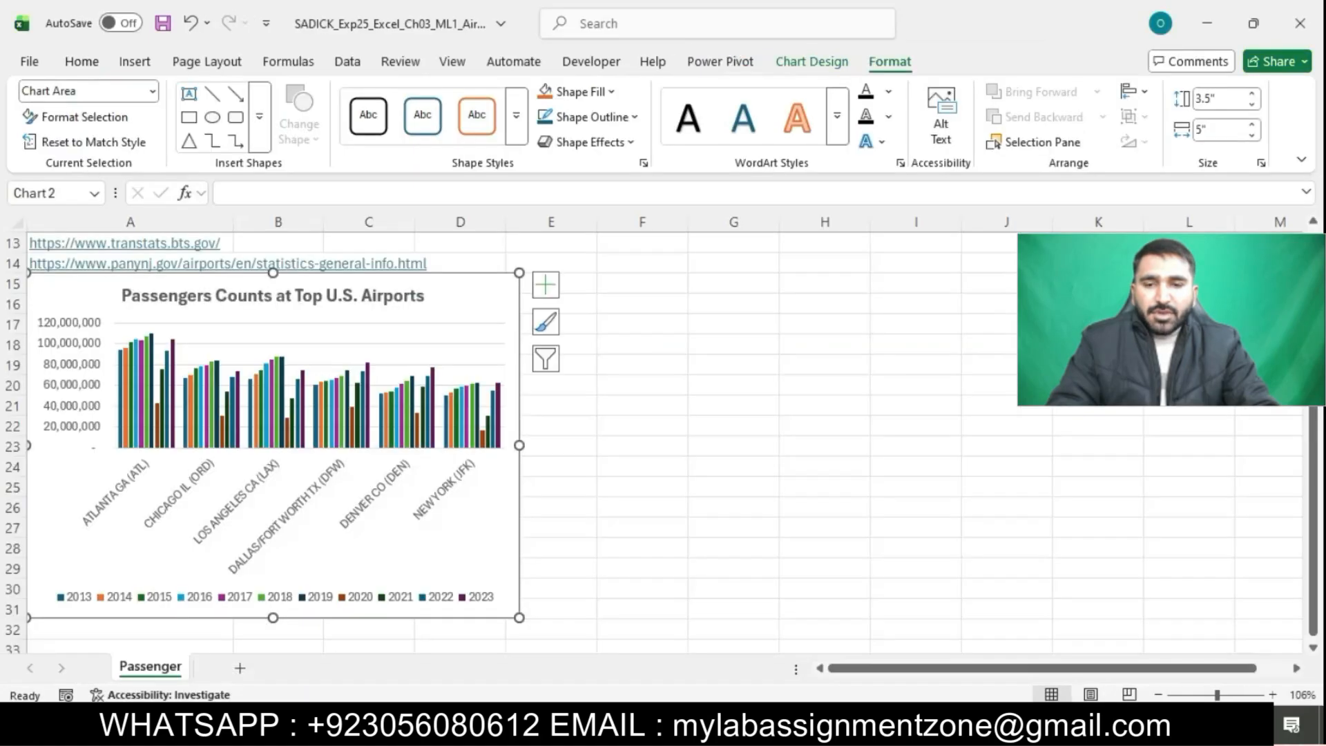
left_click(1251, 135)
left_click(1251, 126)
left_click(1251, 125)
left_click(1251, 126)
left_click(1251, 126)
left_click(1251, 126)
left_click(1252, 126)
left_click(1252, 126)
left_click(1252, 126)
left_click(1252, 126)
left_click(1252, 126)
left_click(1252, 125)
left_click(1251, 126)
left_click(1252, 126)
left_click(1252, 125)
left_click(1251, 125)
left_click(1251, 126)
left_click(1252, 126)
left_click(1251, 126)
left_click(1251, 125)
left_click(1251, 126)
left_click(1252, 126)
left_click(1252, 125)
left_click(1251, 126)
left_click(1252, 126)
left_click(1251, 126)
left_click(1251, 125)
left_click(1252, 125)
left_click(1251, 125)
left_click(1252, 126)
left_click(1252, 126)
left_click(1251, 126)
left_click(1252, 126)
left_click(1252, 125)
left_click(1252, 126)
left_click(1252, 125)
left_click(1252, 126)
left_click(1251, 126)
left_click(1251, 125)
left_click(1251, 126)
left_click(1251, 126)
left_click(1252, 126)
left_click(1251, 126)
left_click(1252, 125)
left_click(1252, 126)
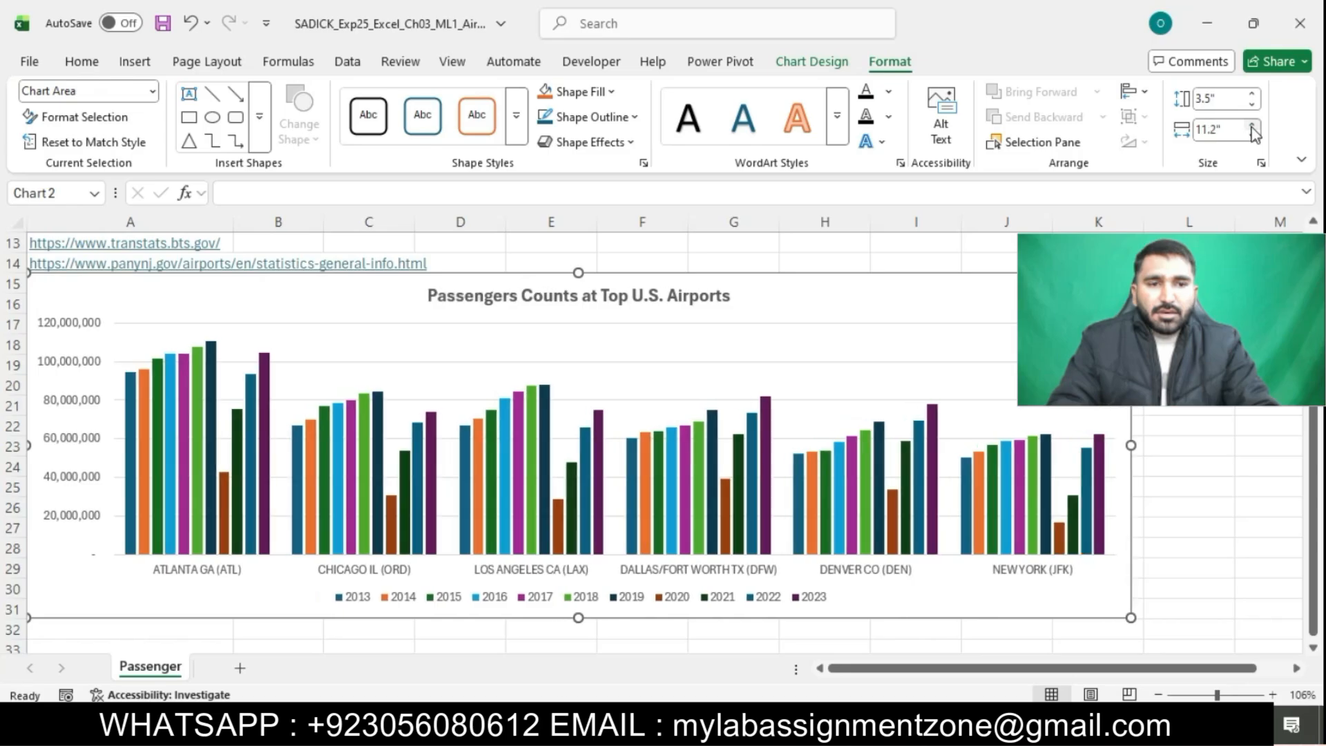
left_click(1251, 126)
left_click(1252, 126)
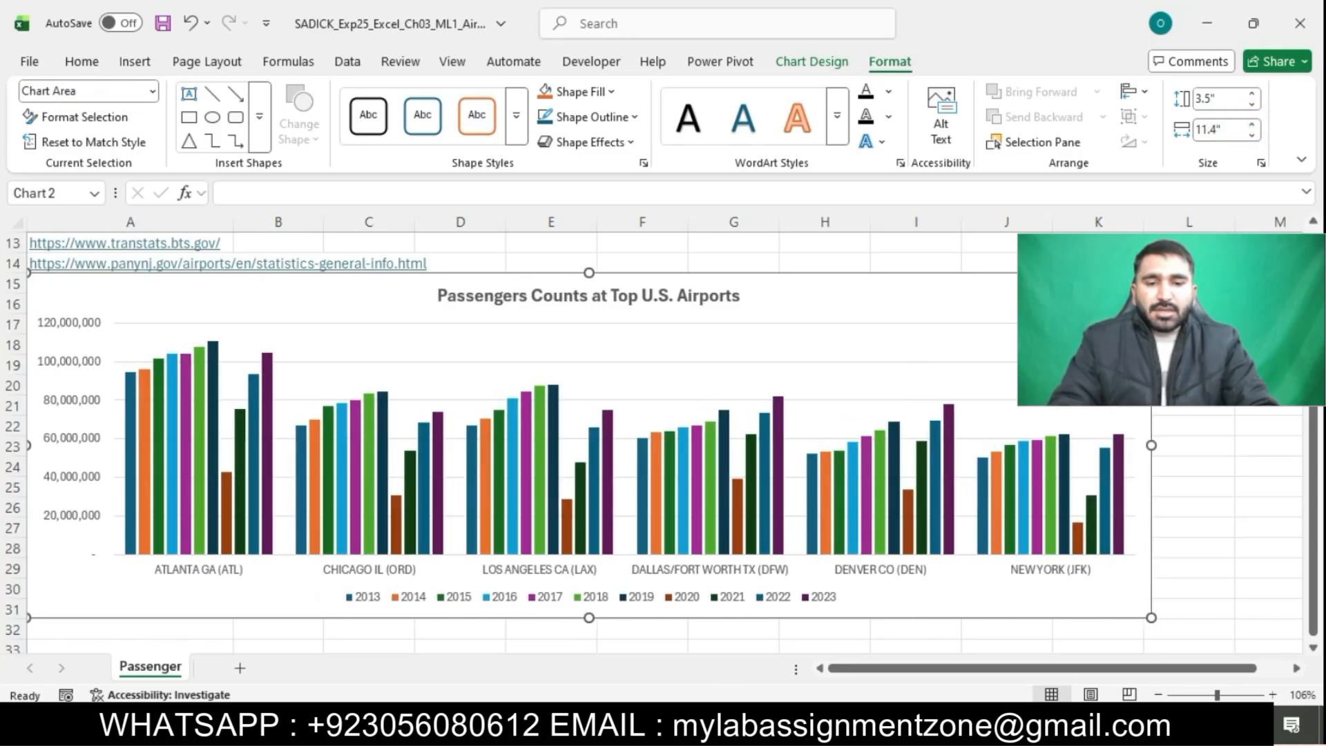
Apply chart Style 7 to the chart
left_click(600, 728)
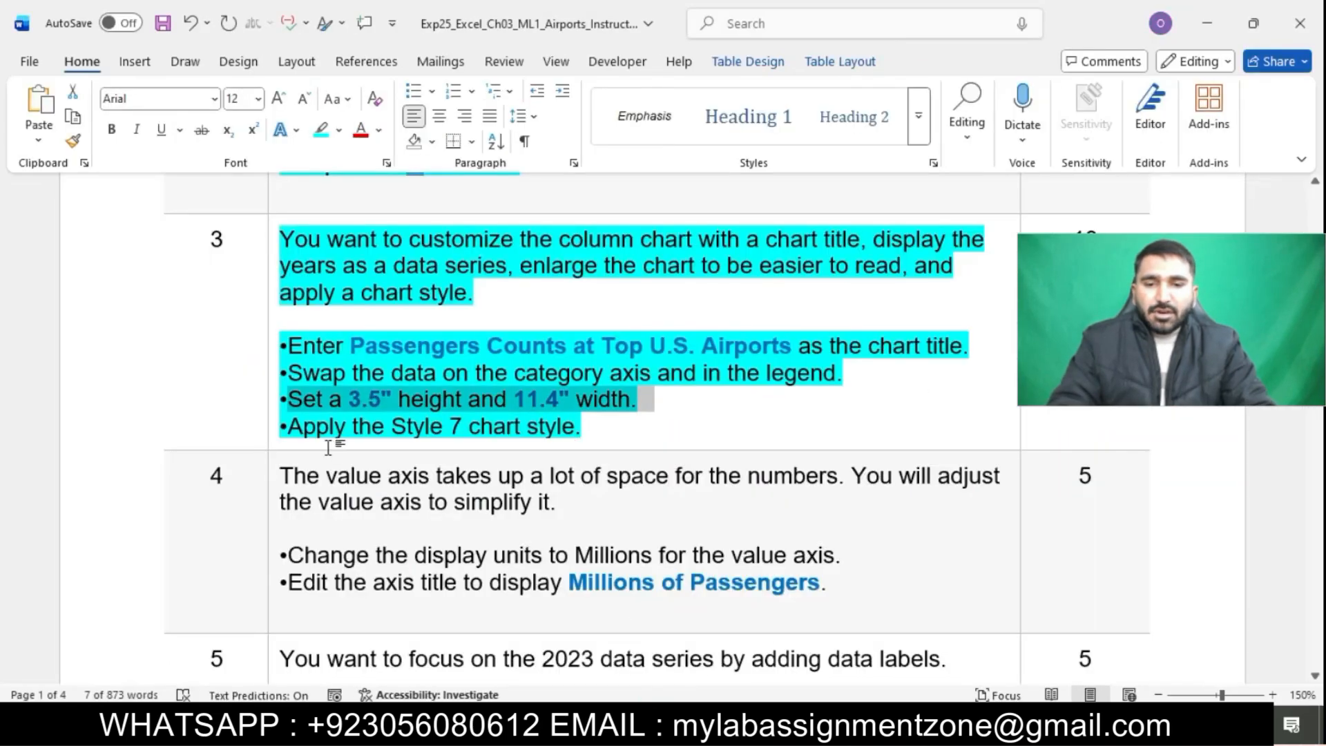
left_click_drag(284, 426, 584, 429)
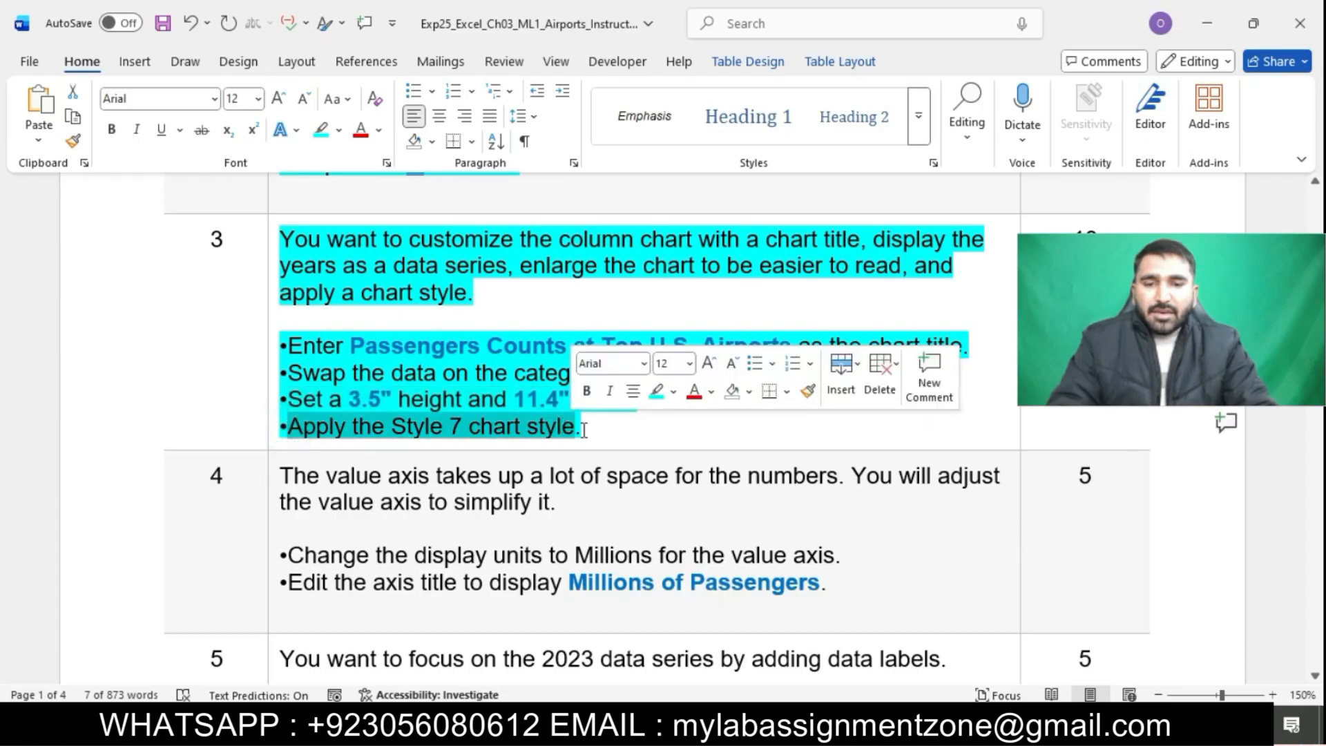
left_click(757, 728)
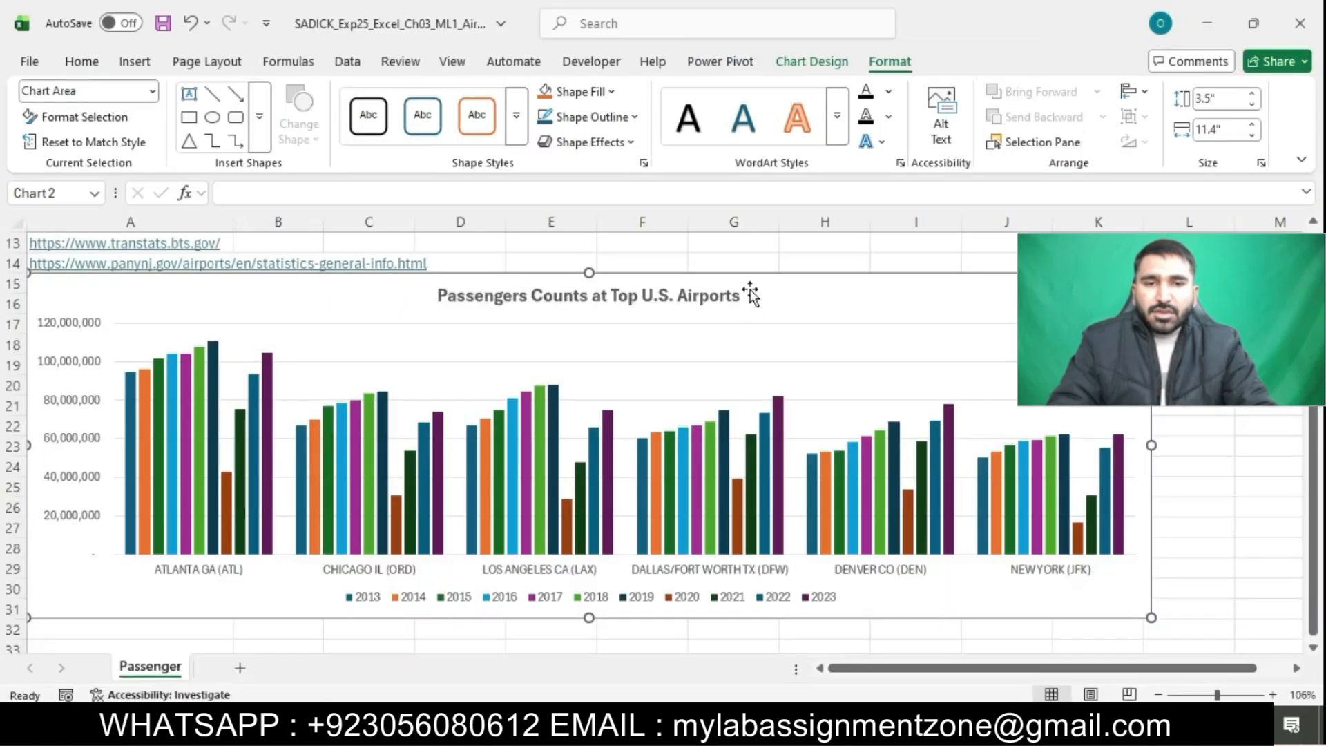
left_click(808, 63)
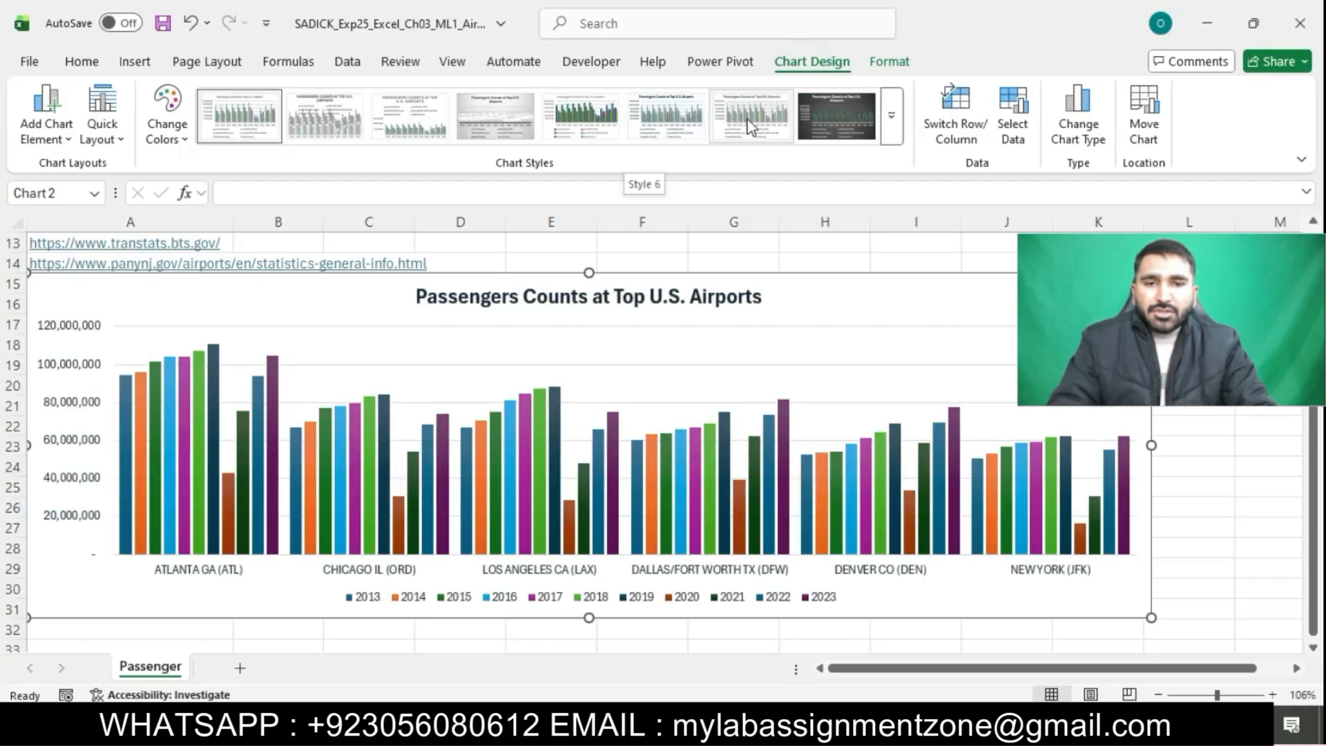
left_click(751, 124)
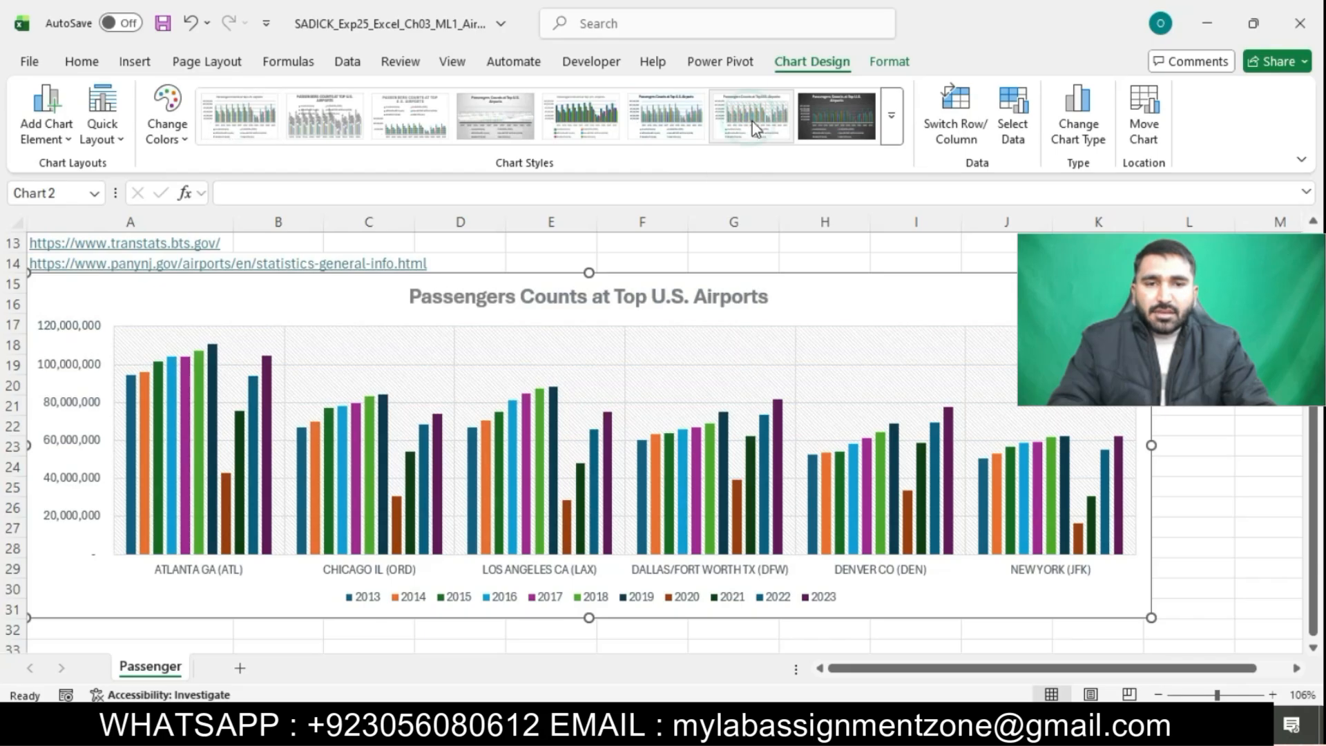
left_click(908, 251)
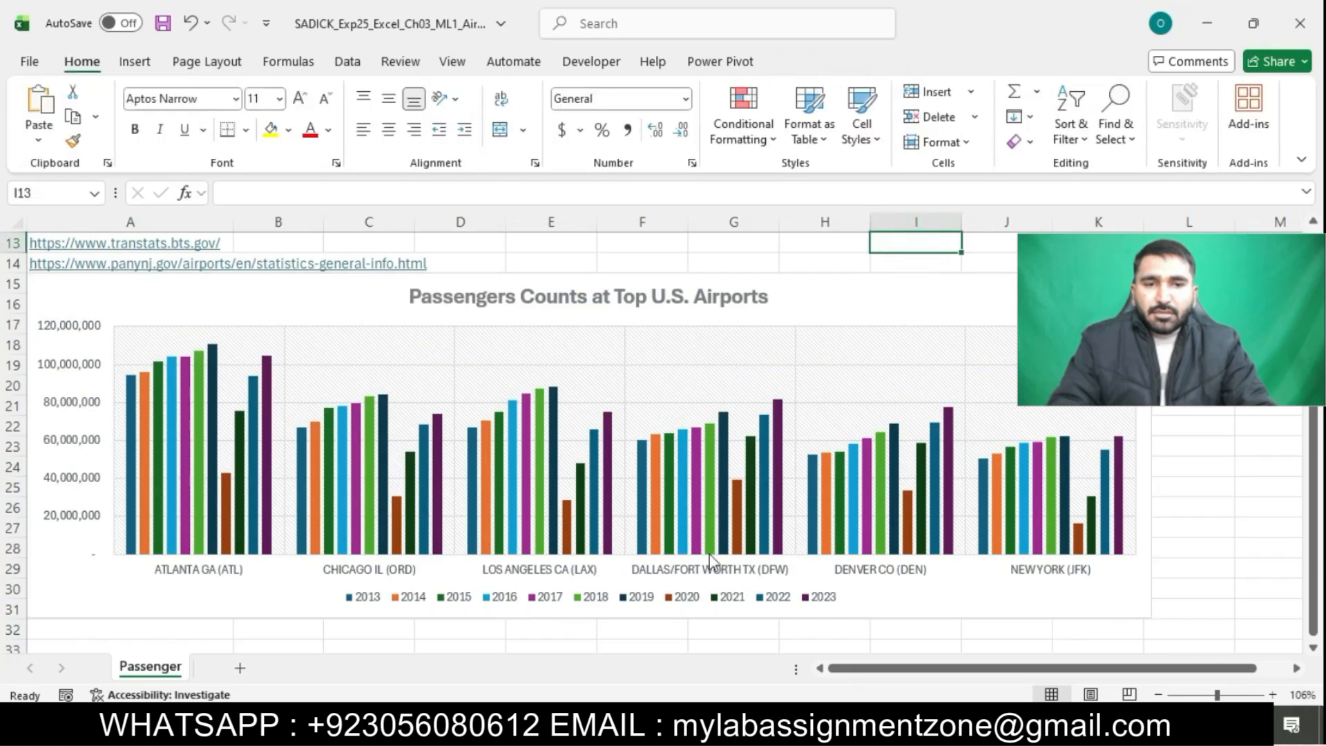
Highlight the step 4 instructions in the instructions document in turquoise
key("alt+Tab")
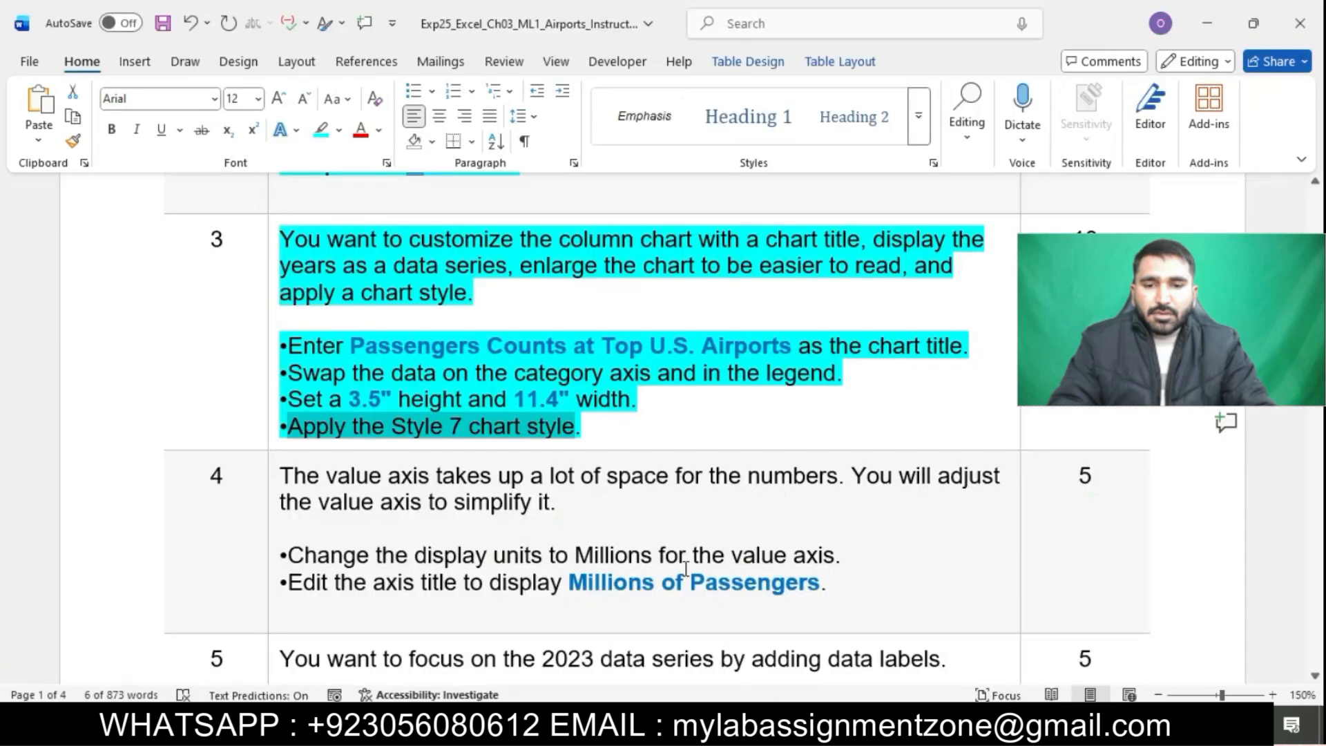
scroll(701, 403, "down", 3)
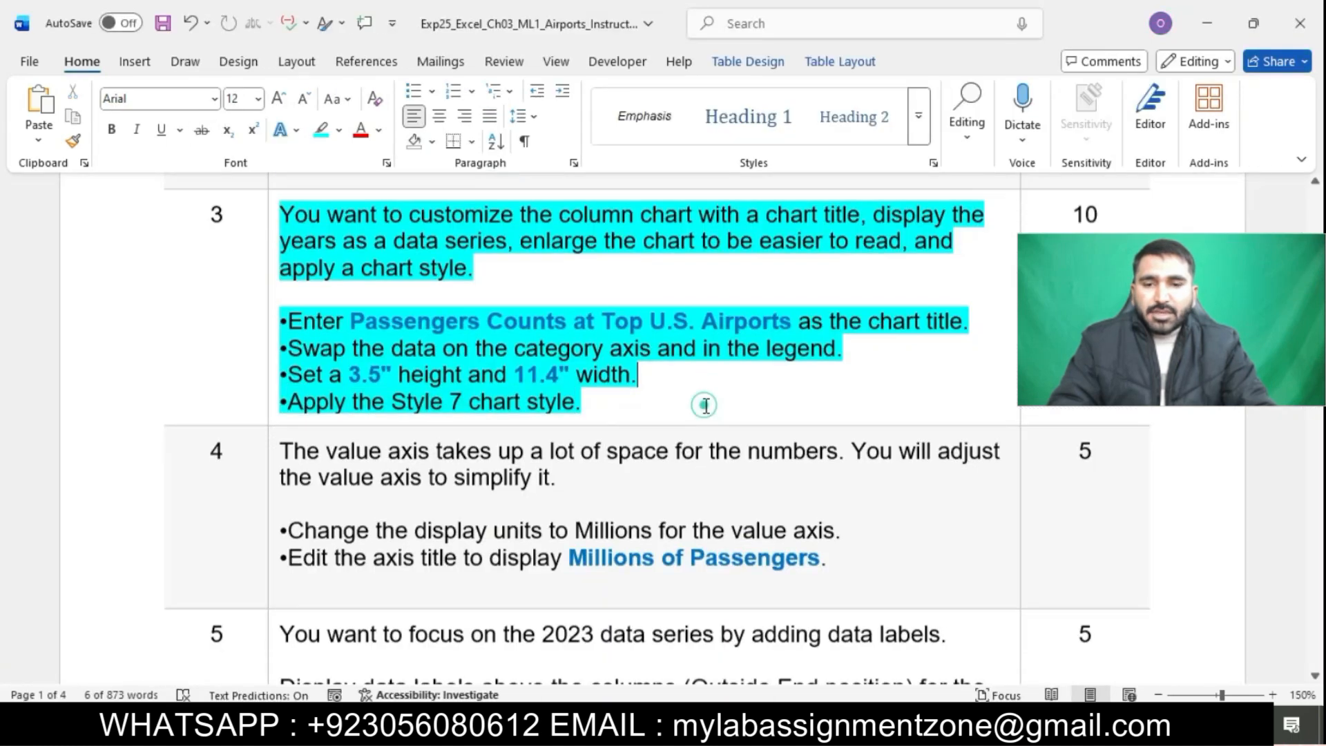
left_click(381, 264)
left_click(265, 236)
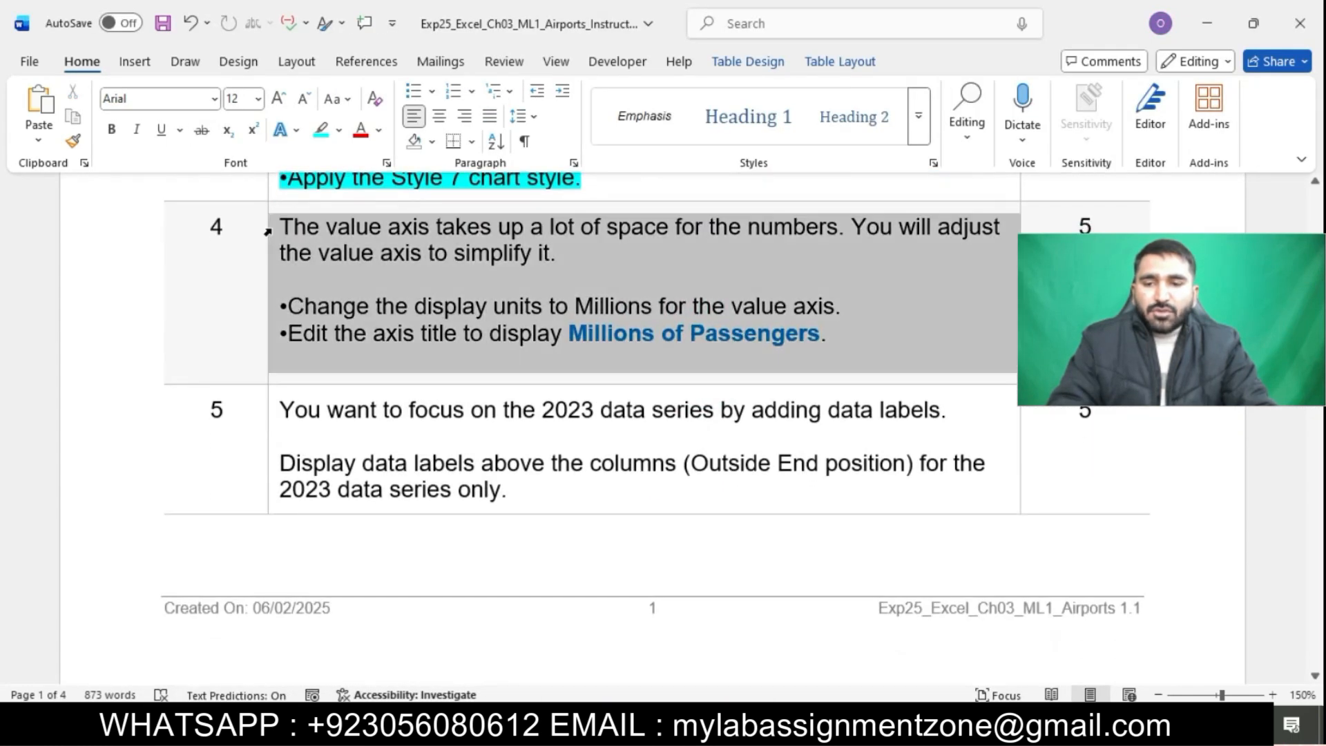
left_click(349, 199)
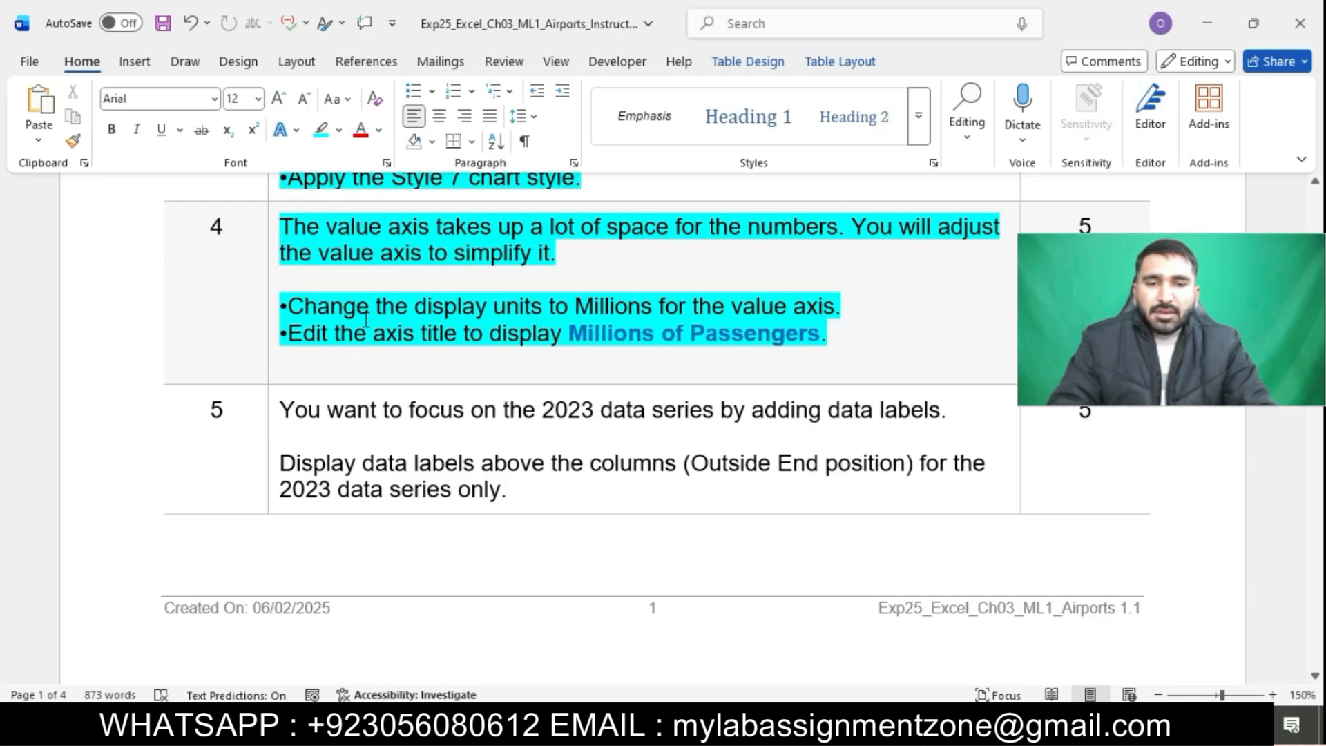
Set the chart's value axis display units to Millions
left_click_drag(295, 305, 839, 308)
left_click(737, 725)
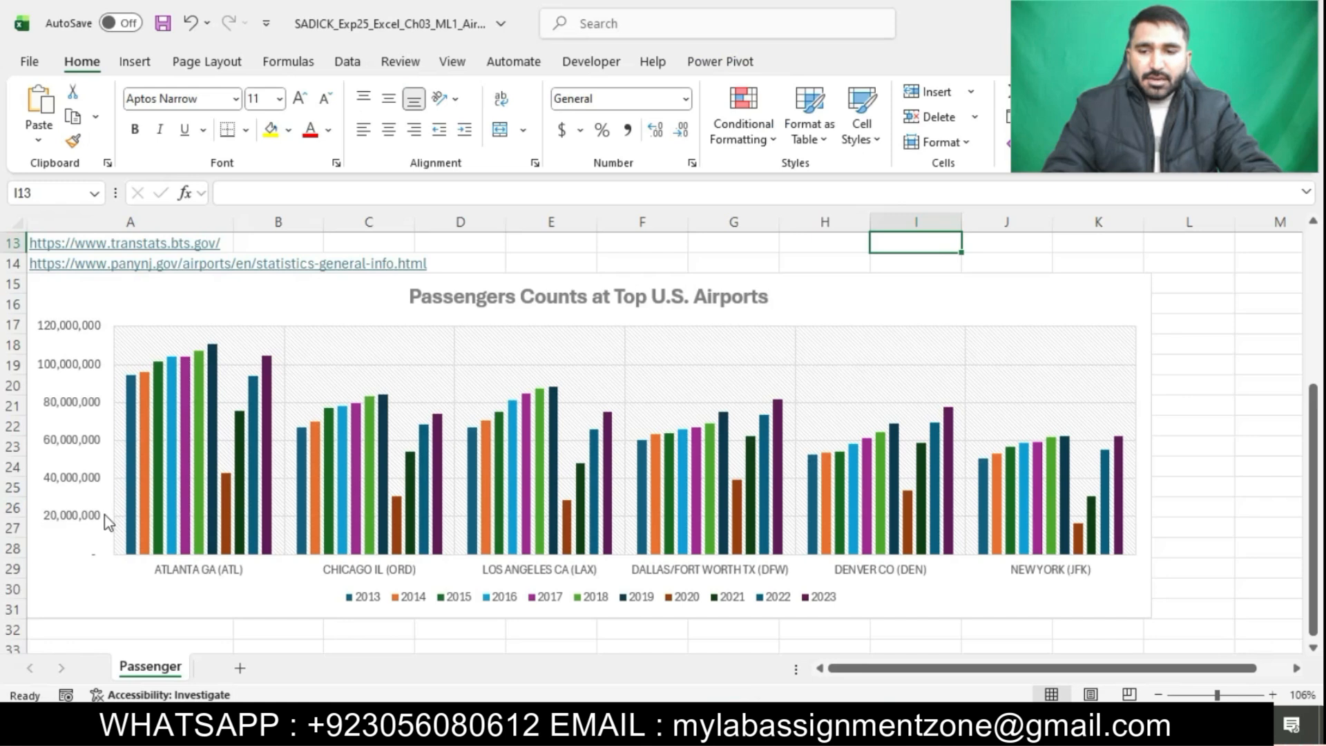
left_click(94, 523)
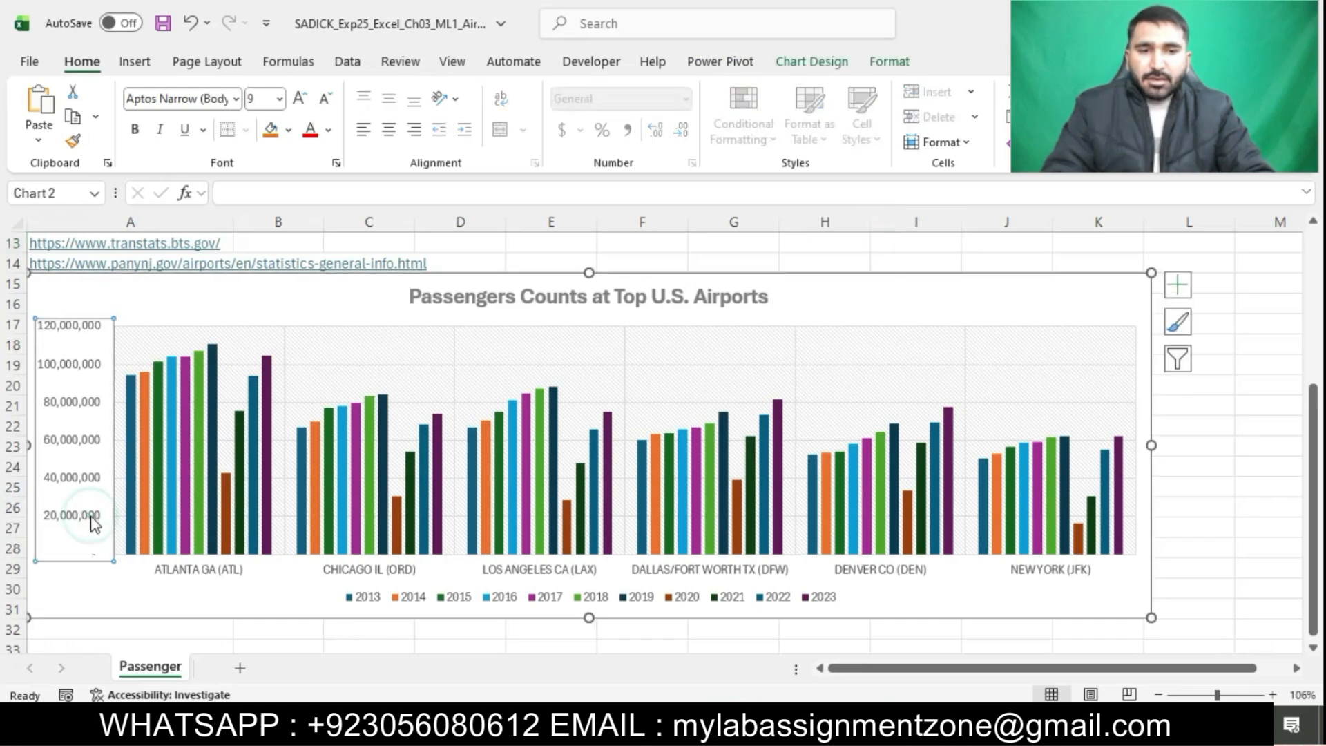
right_click(95, 523)
left_click(152, 501)
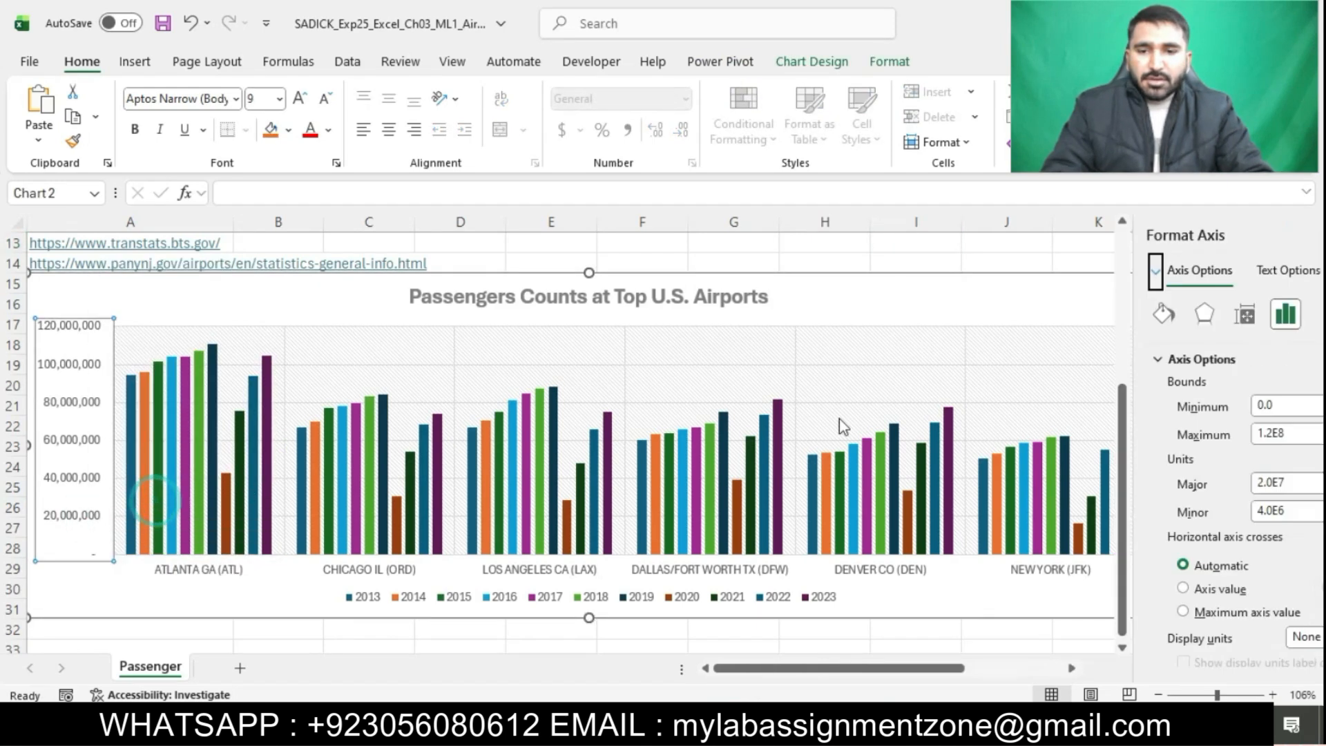
scroll(1128, 421, "down", 2)
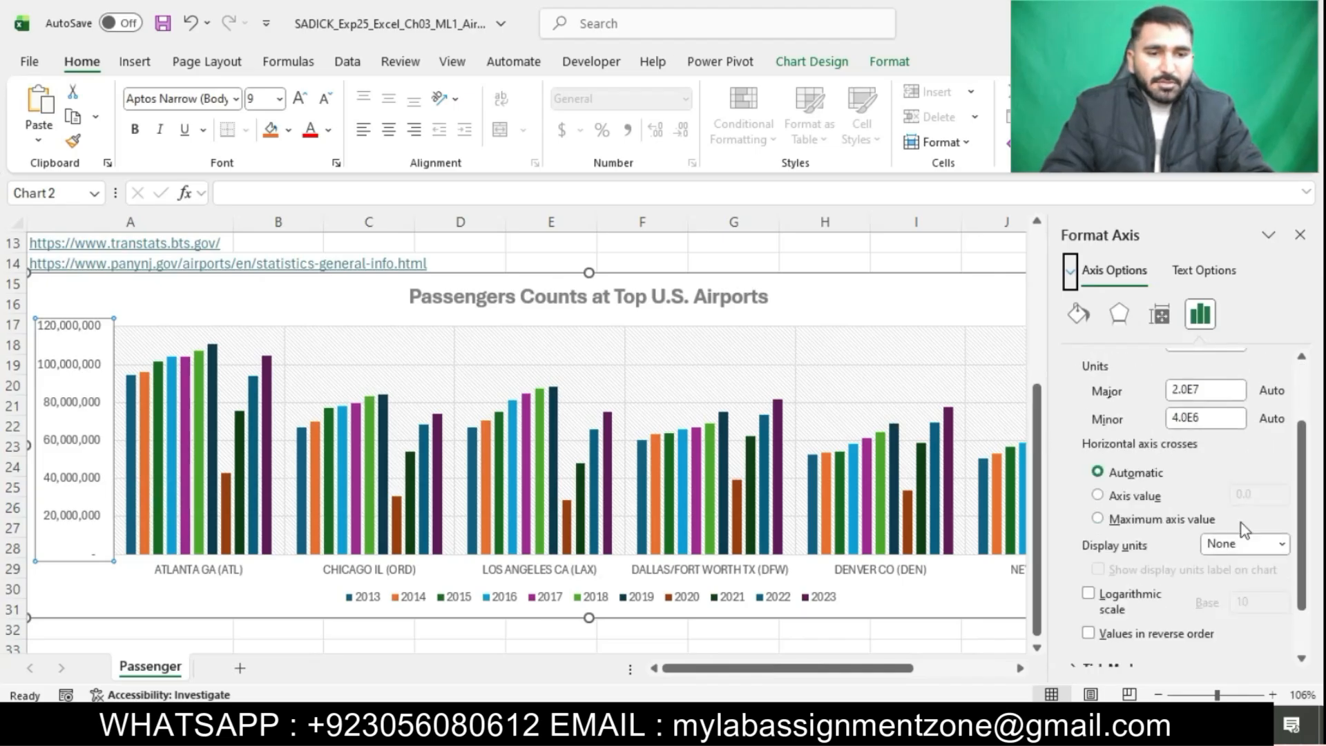
left_click(1282, 547)
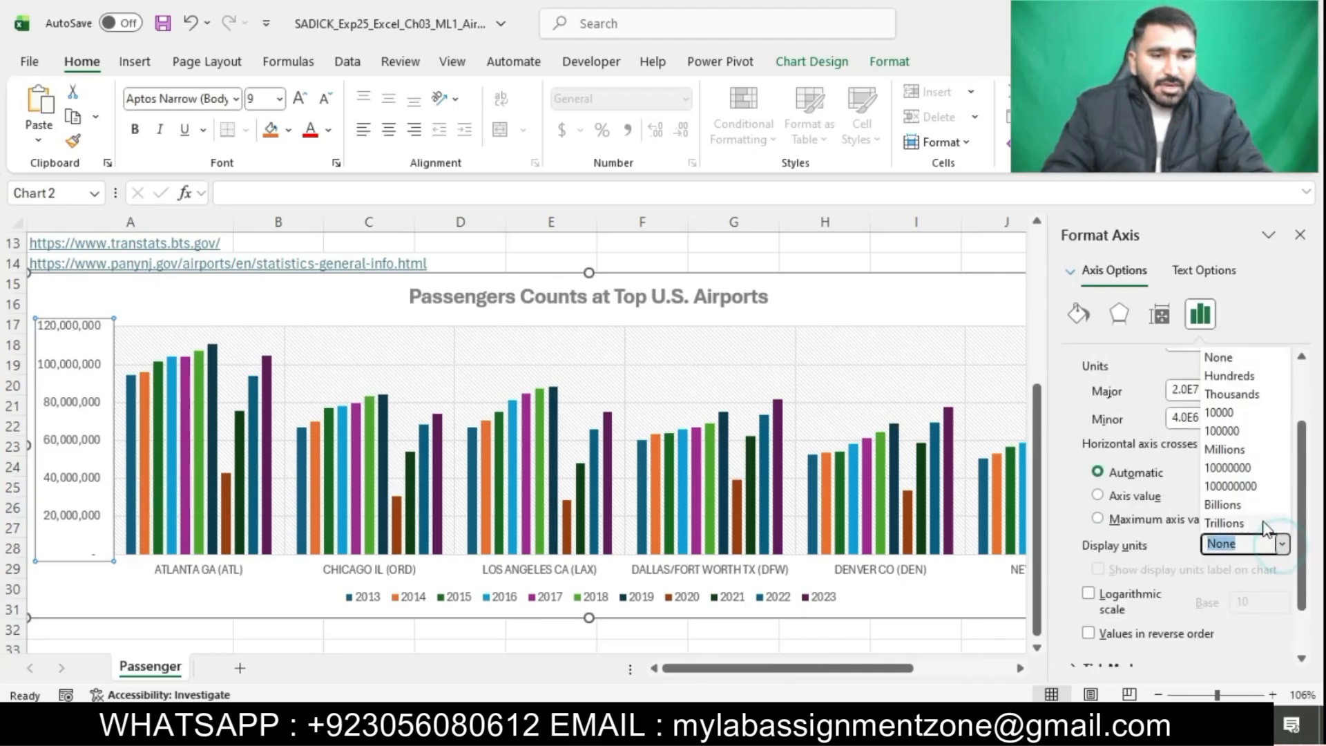
left_click(1241, 454)
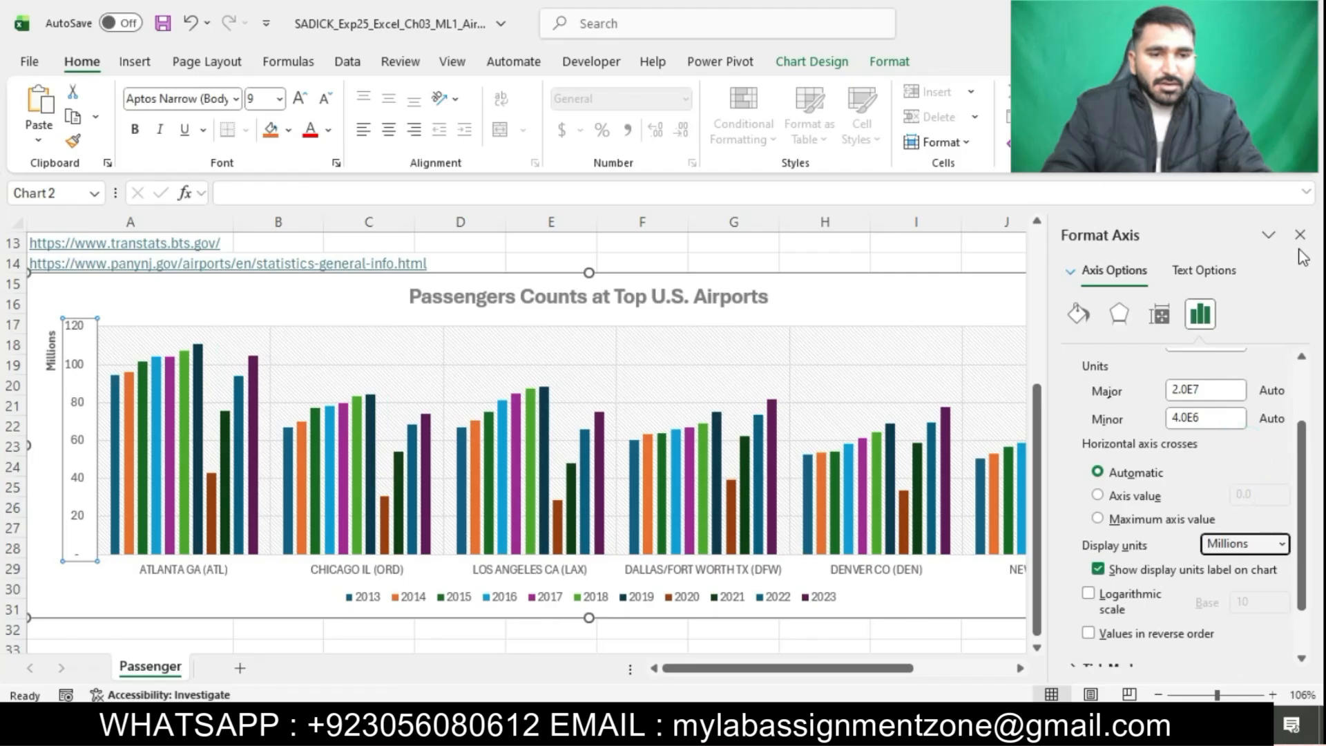
left_click(1300, 235)
Copy Millions of Passengers from the instructions and replace the value axis title with it
left_click(671, 723)
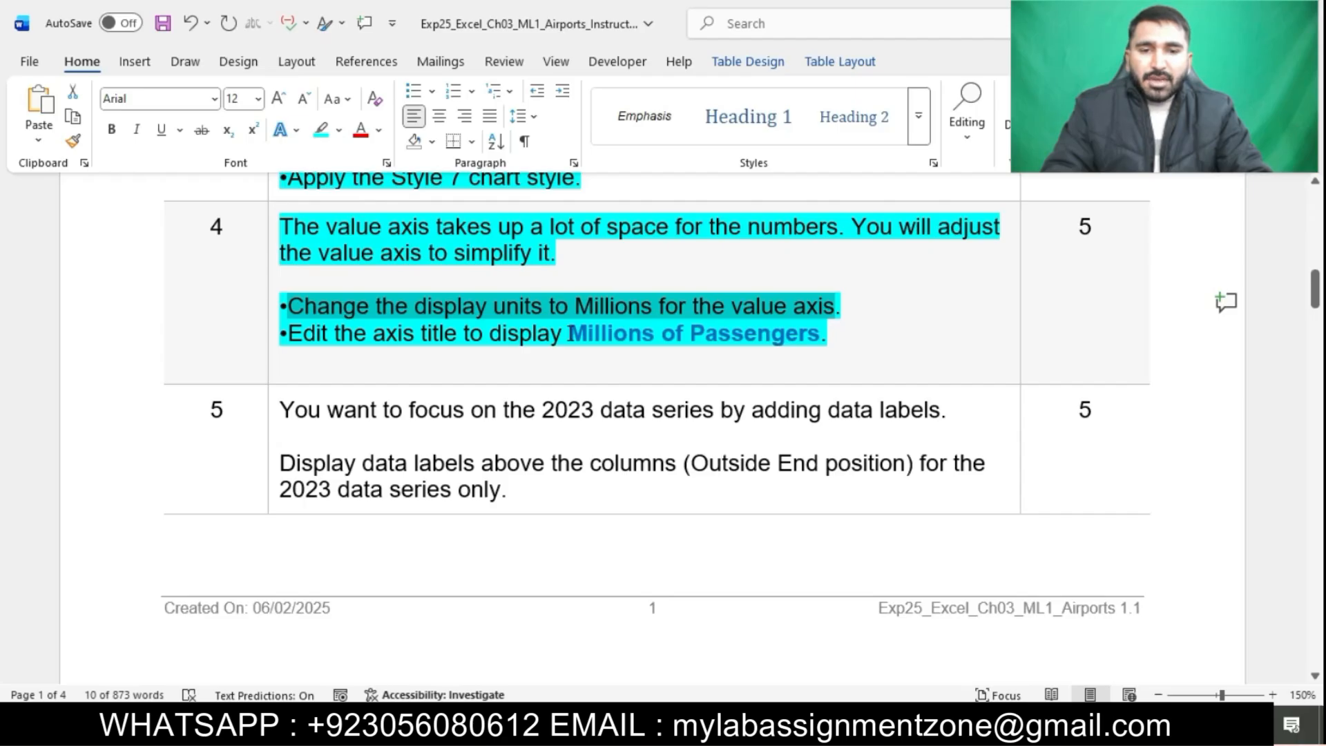
left_click_drag(575, 333, 763, 338)
key("ctrl+c")
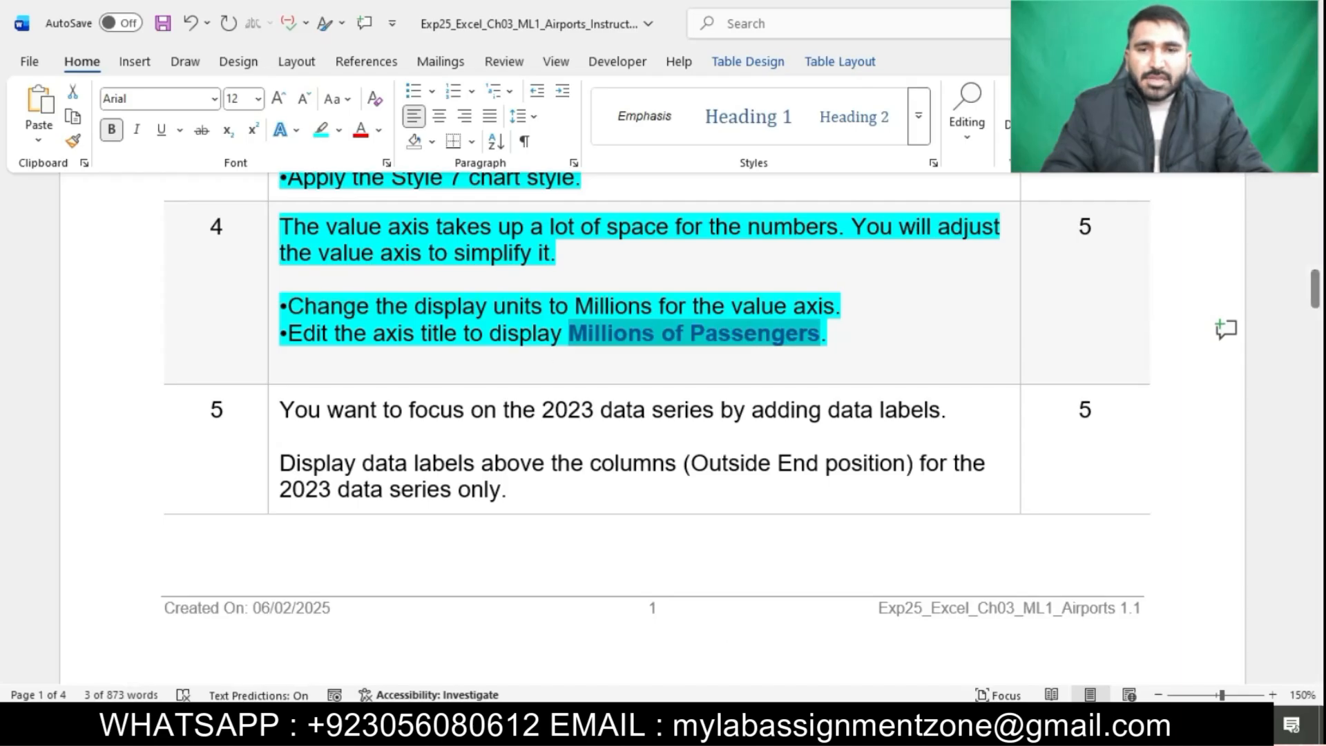
key("alt+Tab")
left_click(81, 364)
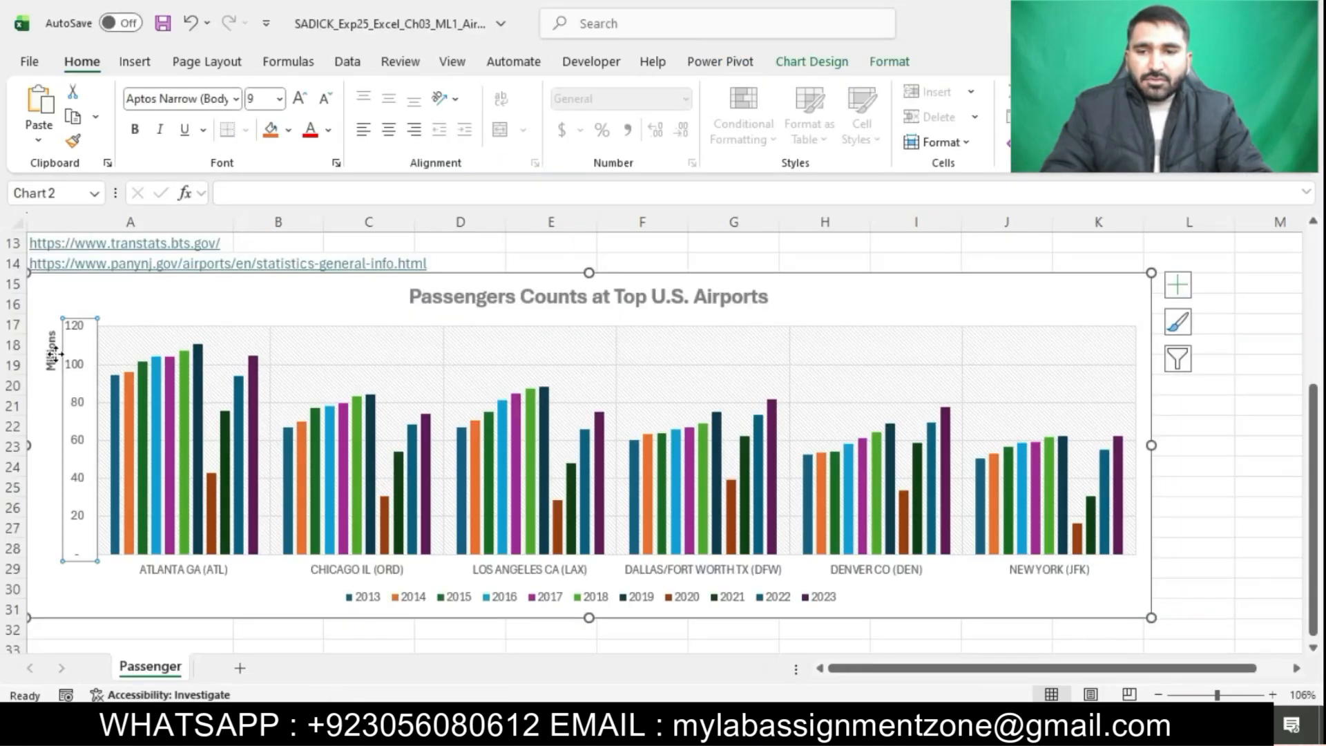
left_click(51, 350)
left_click(54, 334)
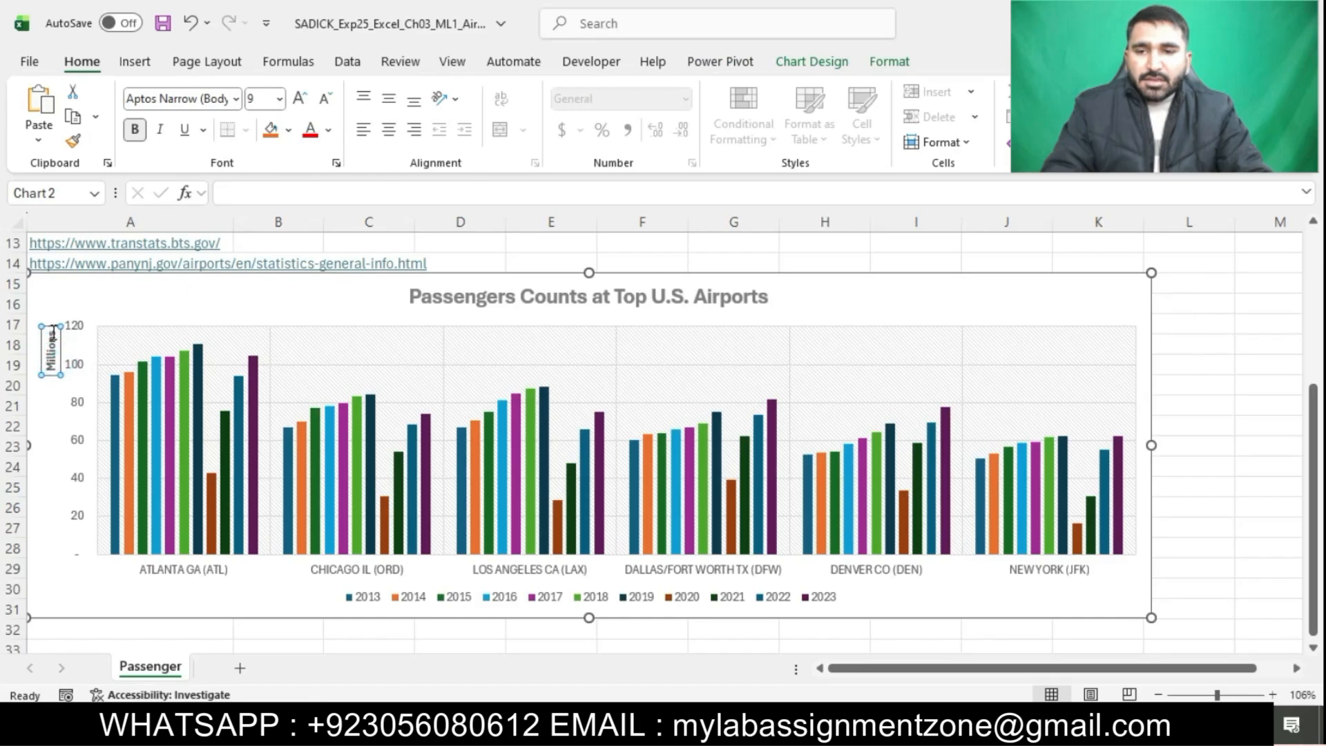
double_click(58, 347)
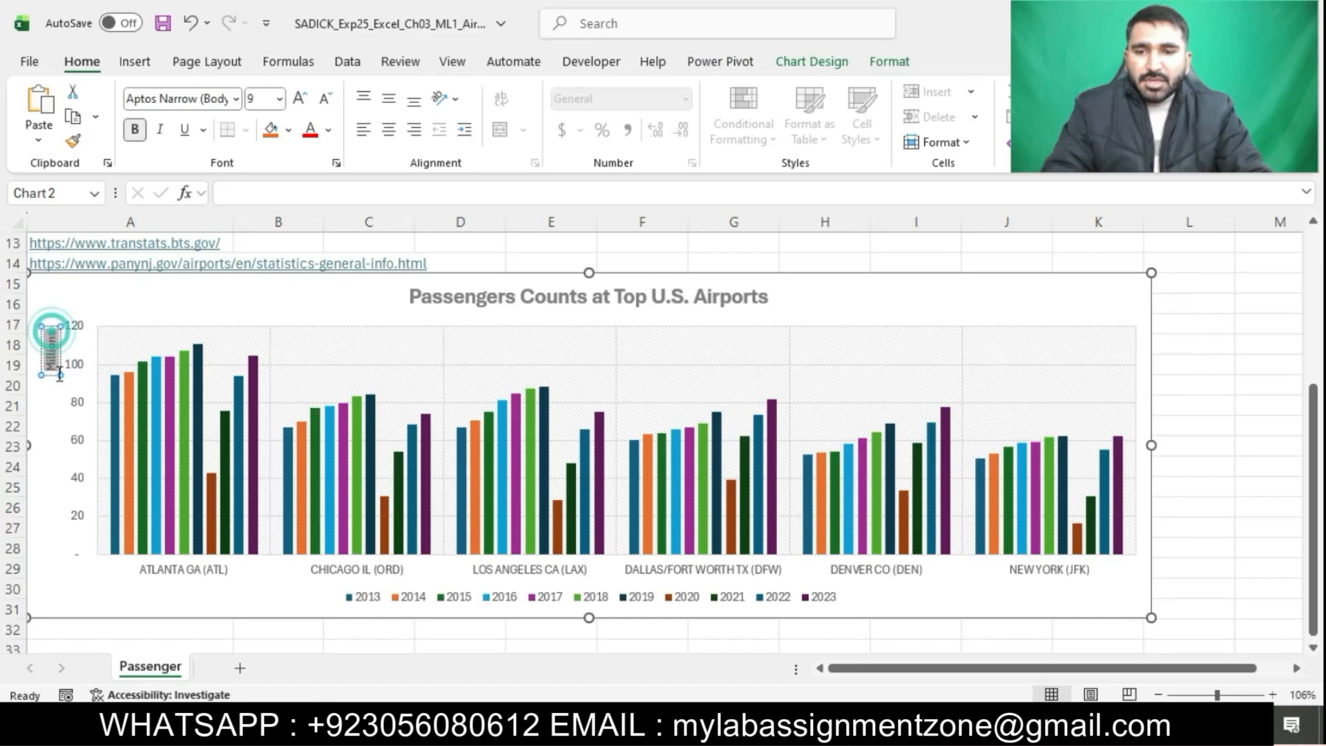
key("ctrl+v")
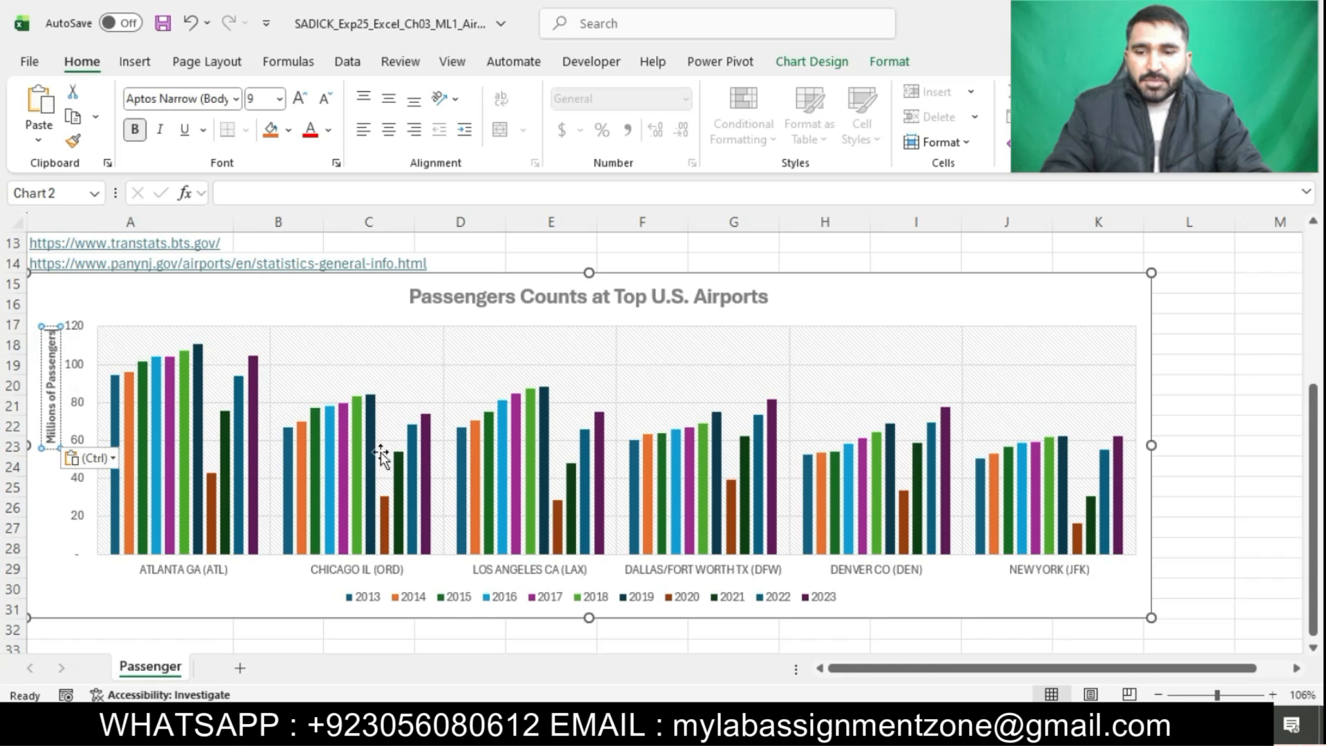
left_click(427, 630)
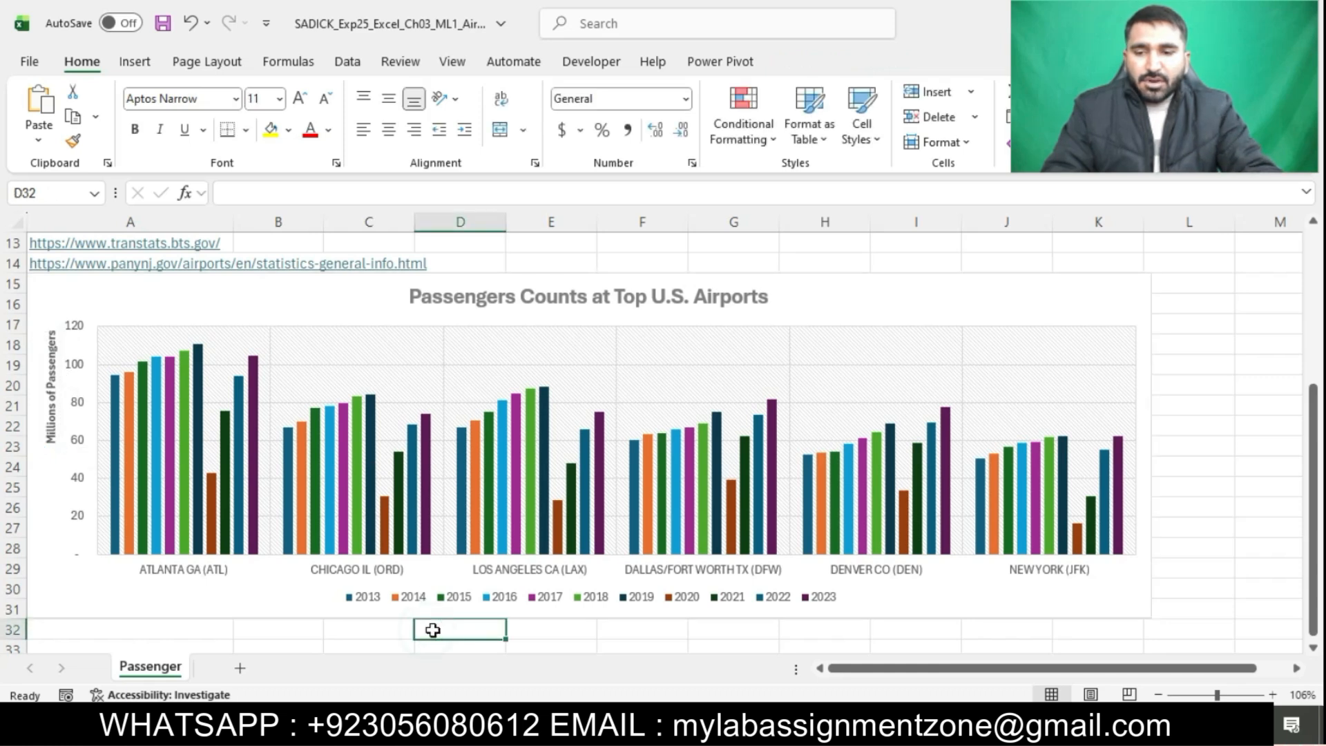
Highlight the step 5 instructions in the instructions document in turquoise
key("alt+Tab")
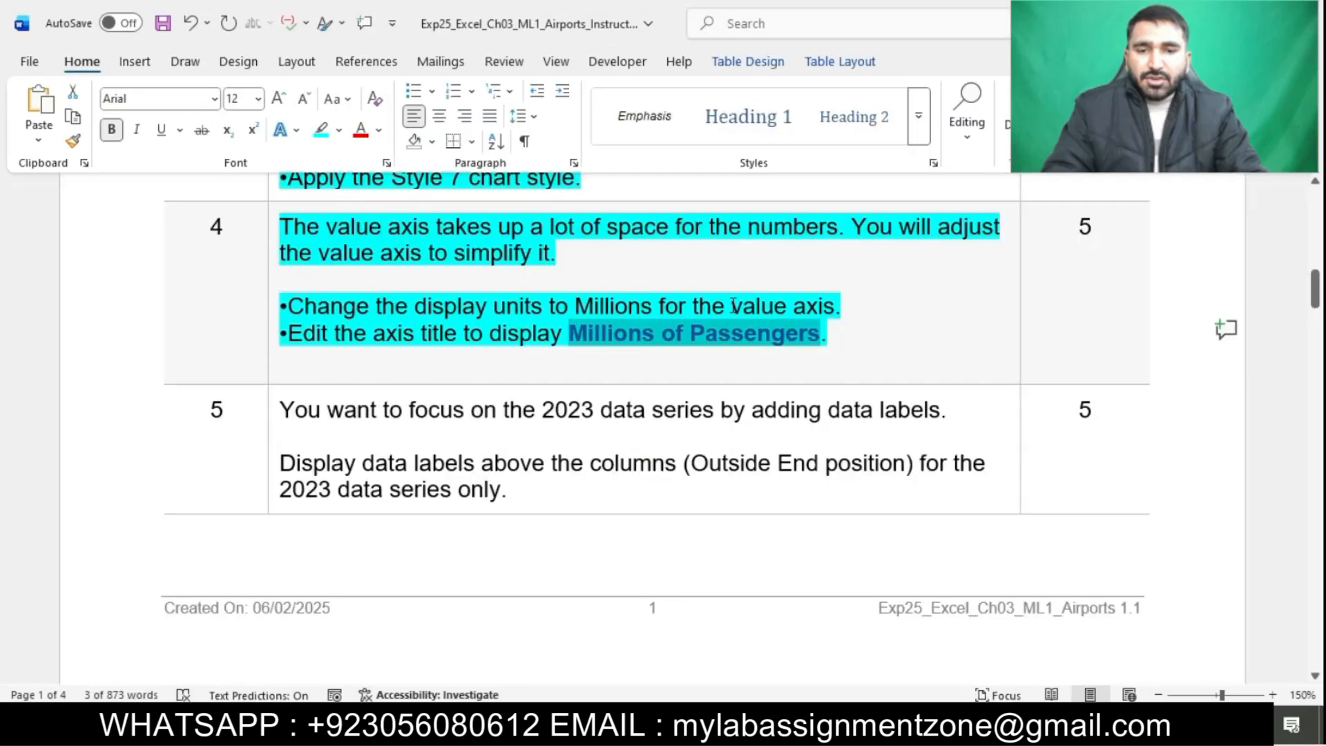
left_click(745, 346)
scroll(746, 345, "down", 1)
scroll(746, 345, "down", 2)
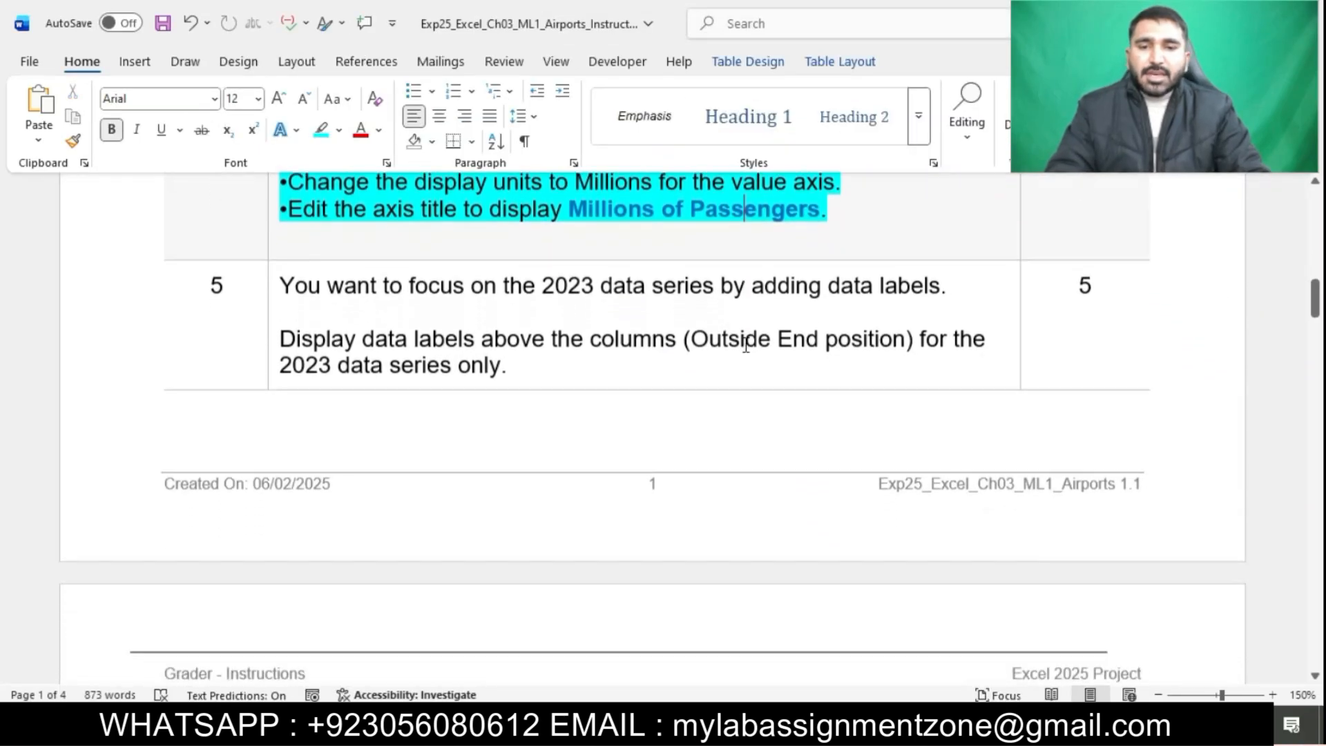
left_click(265, 271)
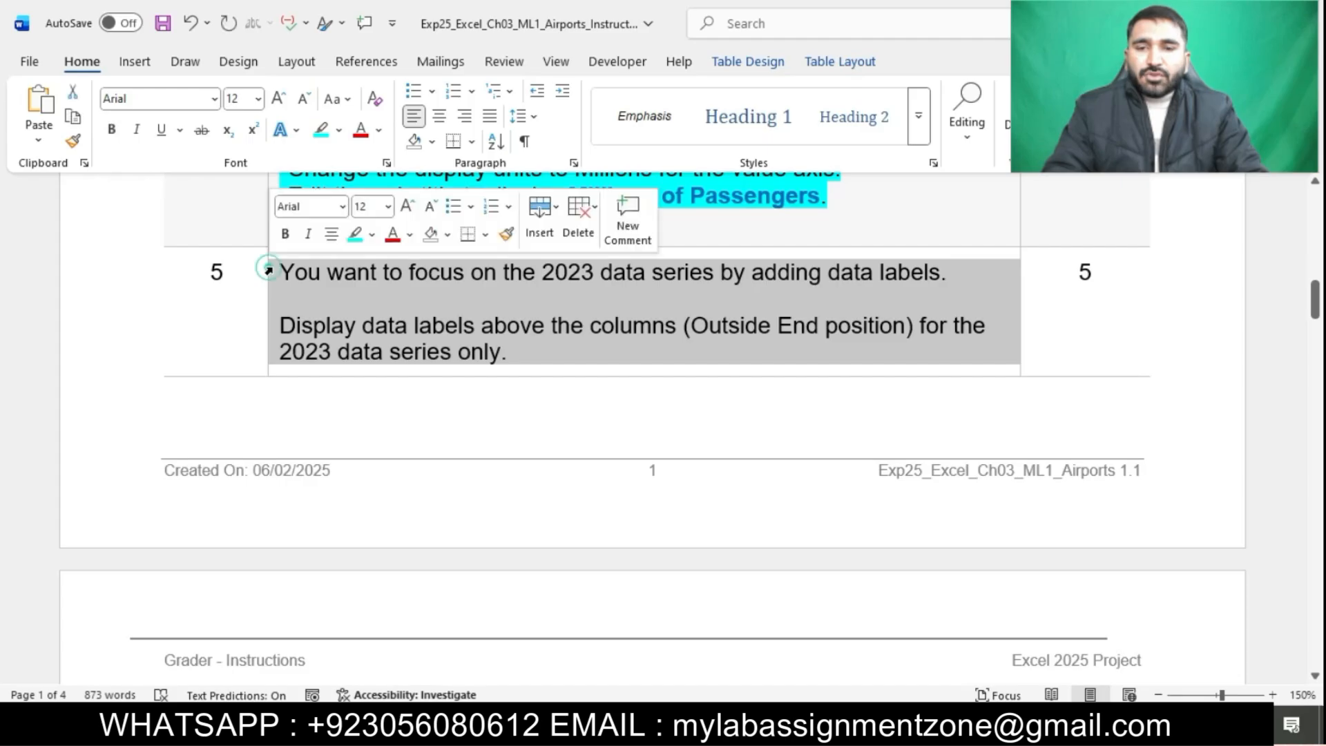
left_click(359, 242)
left_click(434, 304)
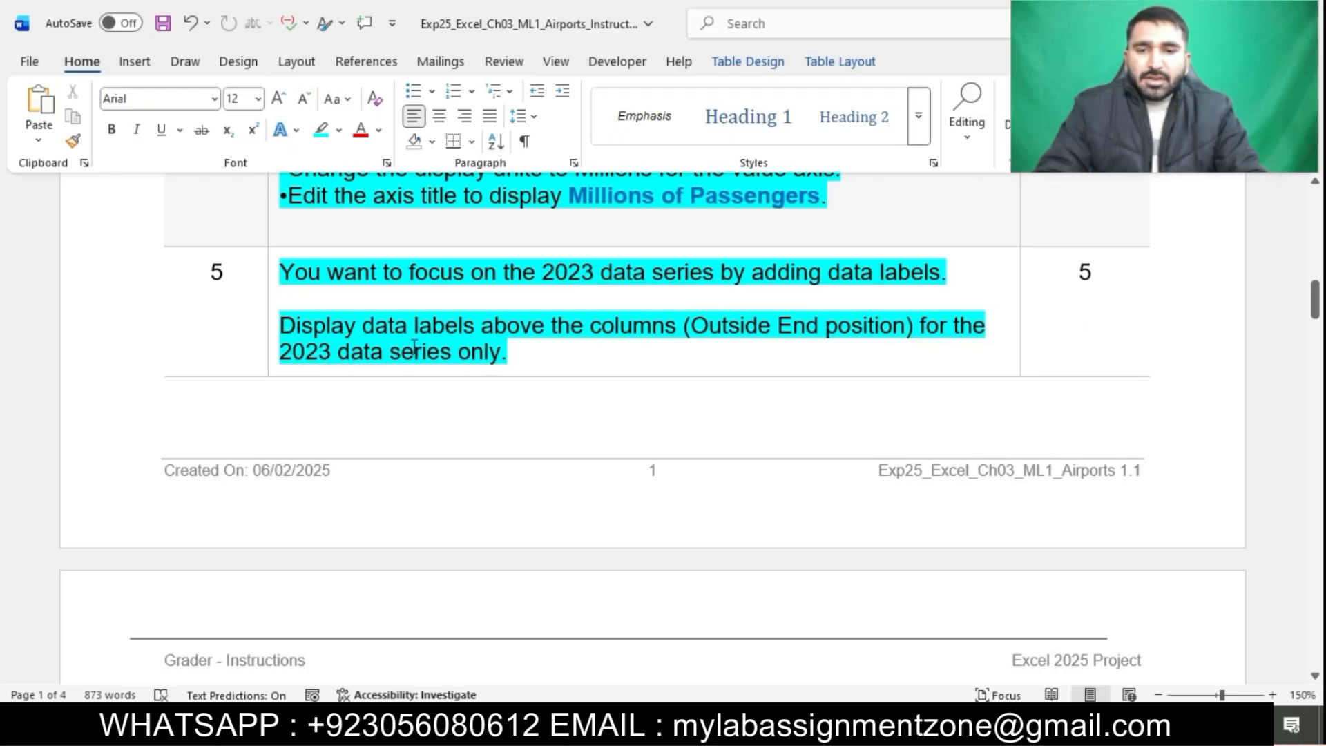
Add data labels at the Outside End position to the 2023 data series only
left_click_drag(297, 322, 653, 338)
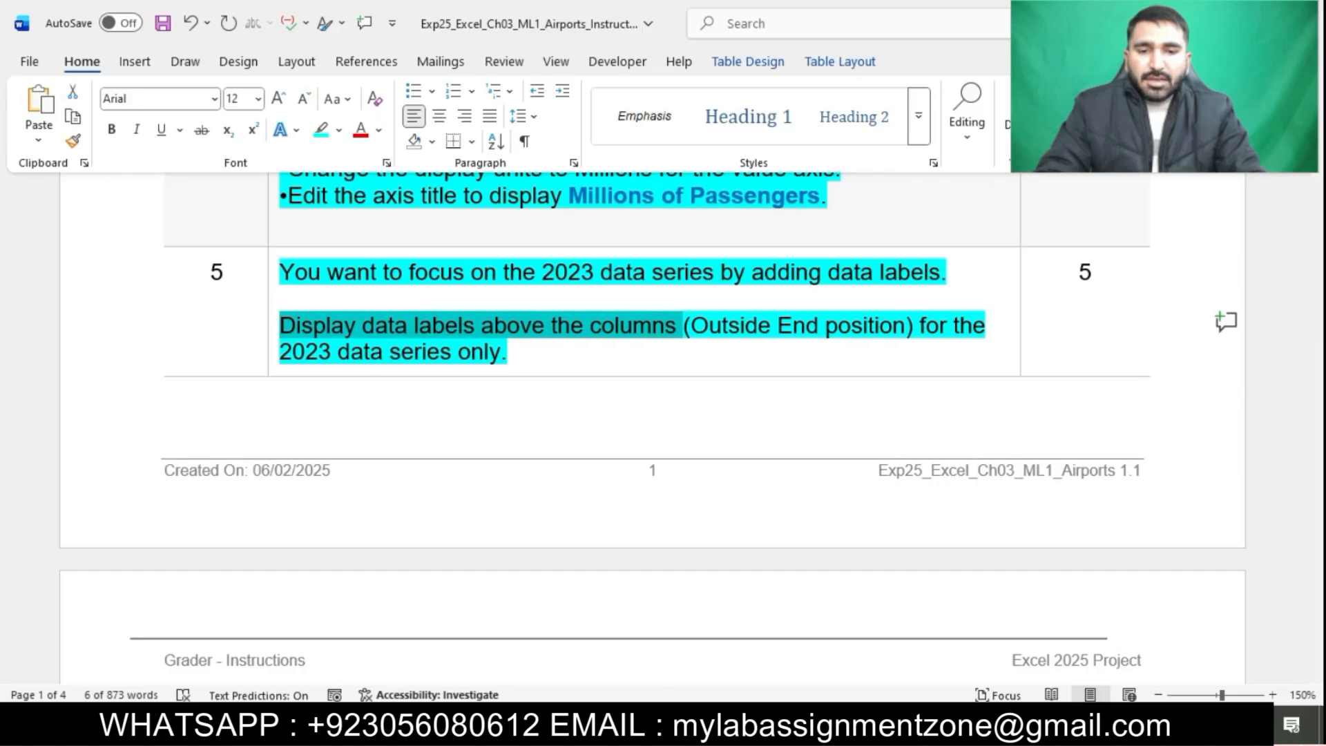
key("alt+Tab")
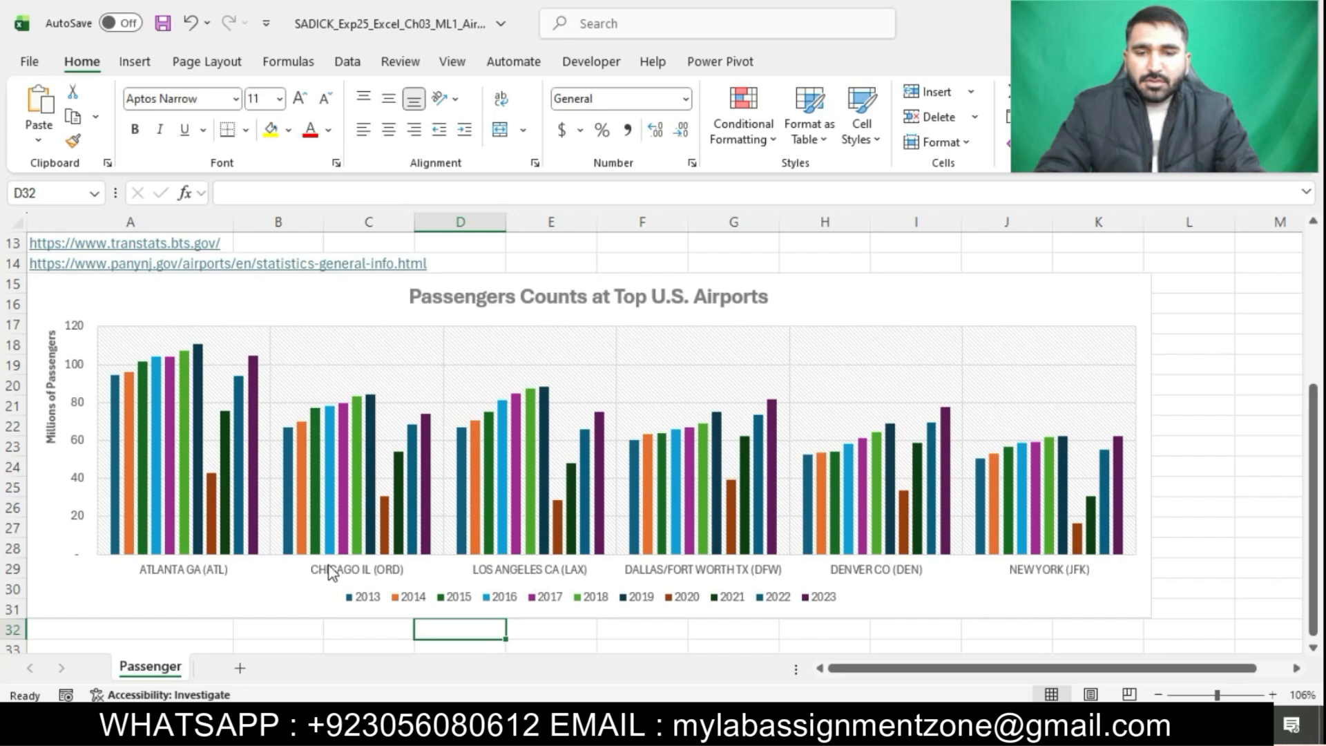
left_click(290, 556)
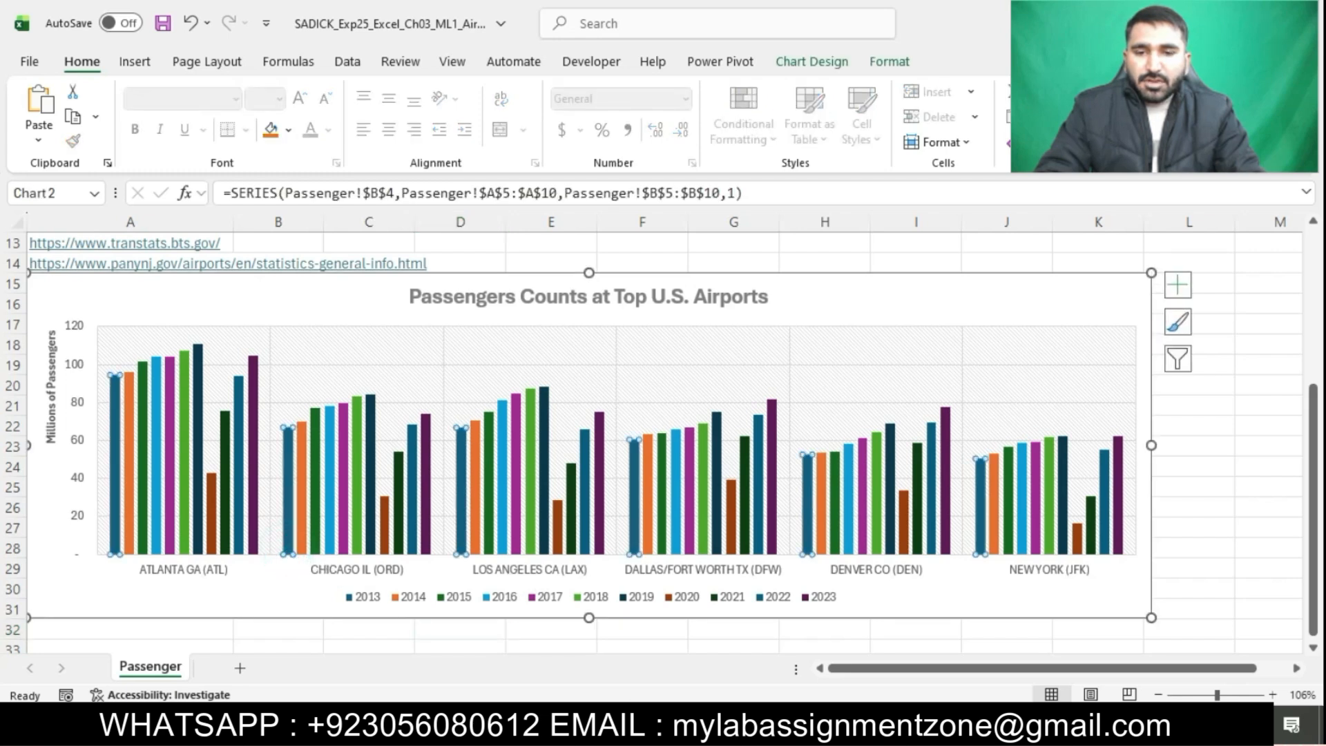
key("alt+Tab")
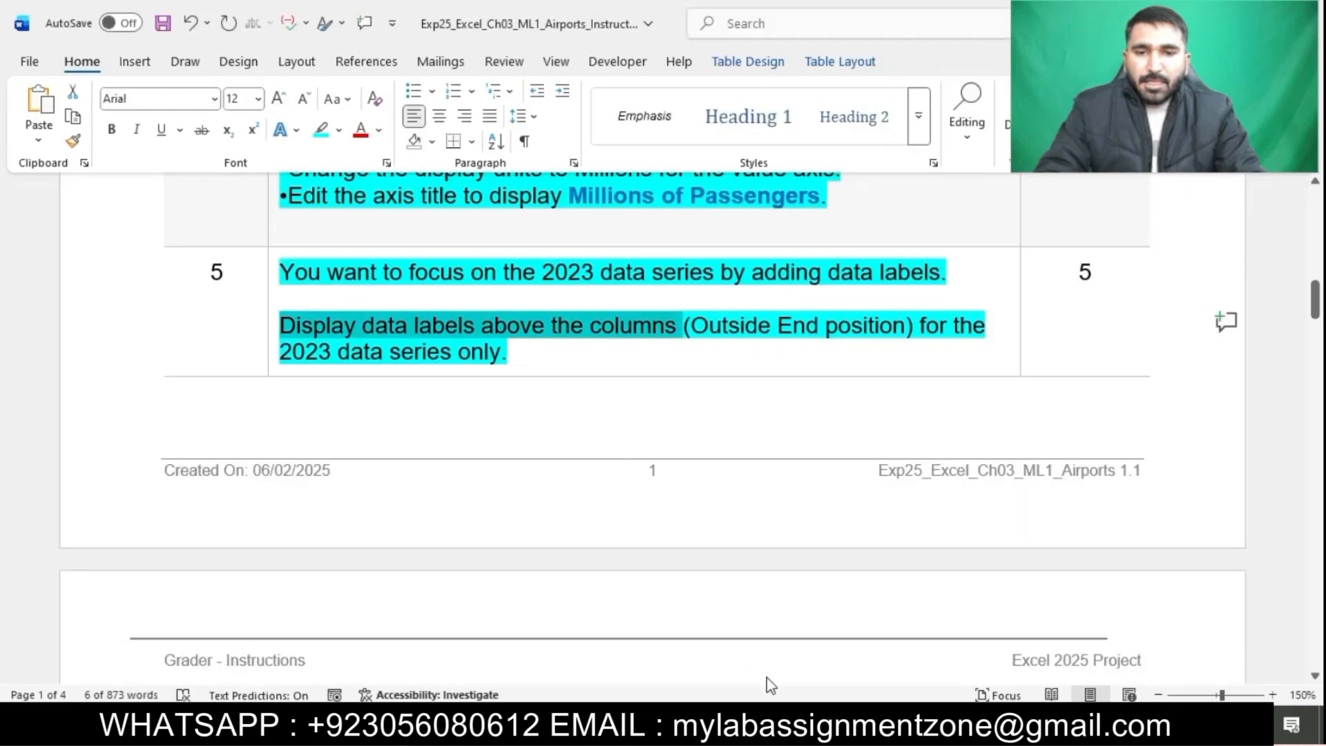
key("alt+Tab")
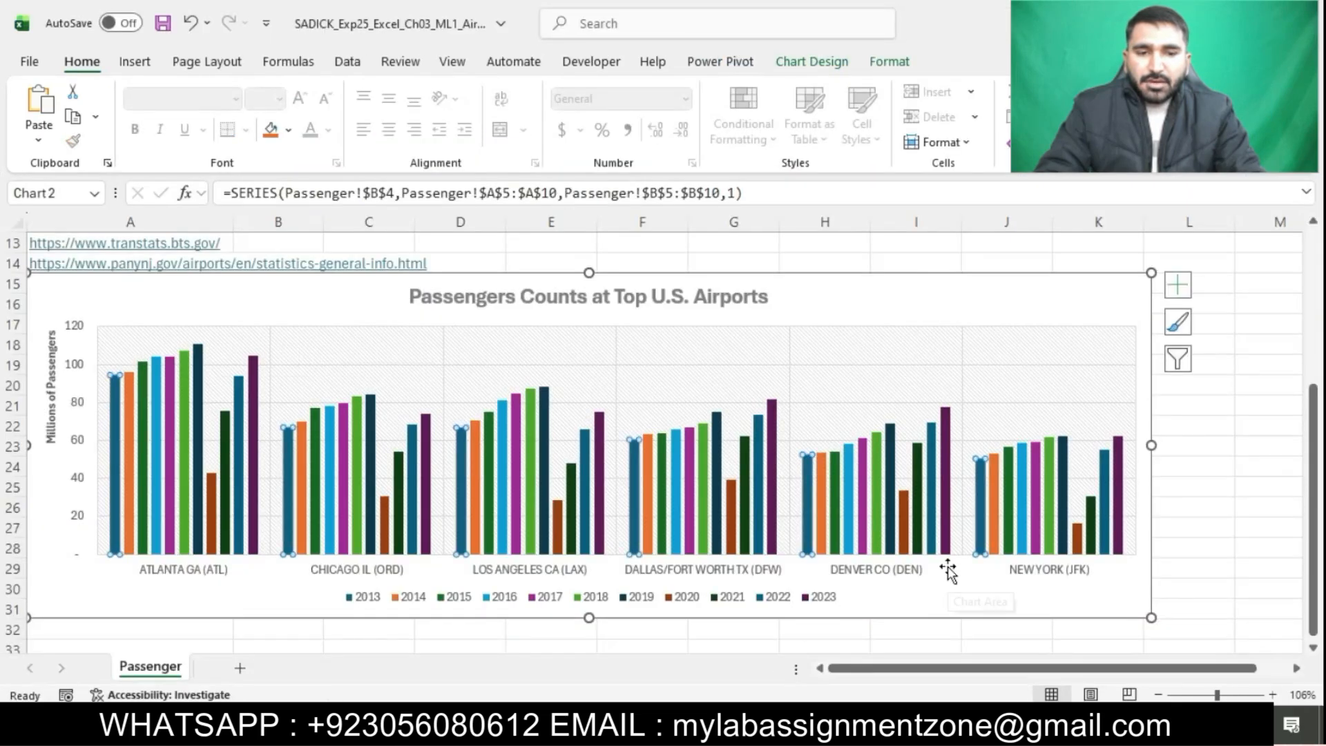
left_click(948, 567)
left_click(946, 534)
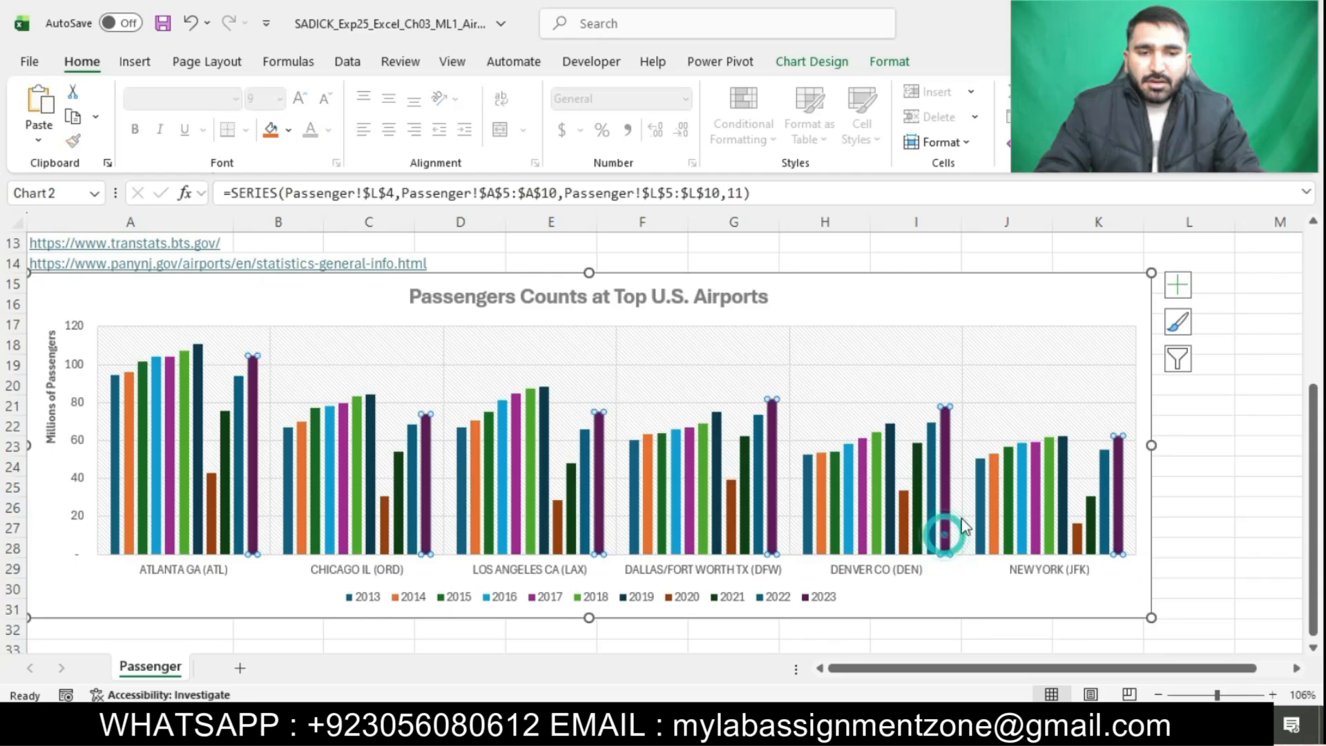
left_click(1177, 285)
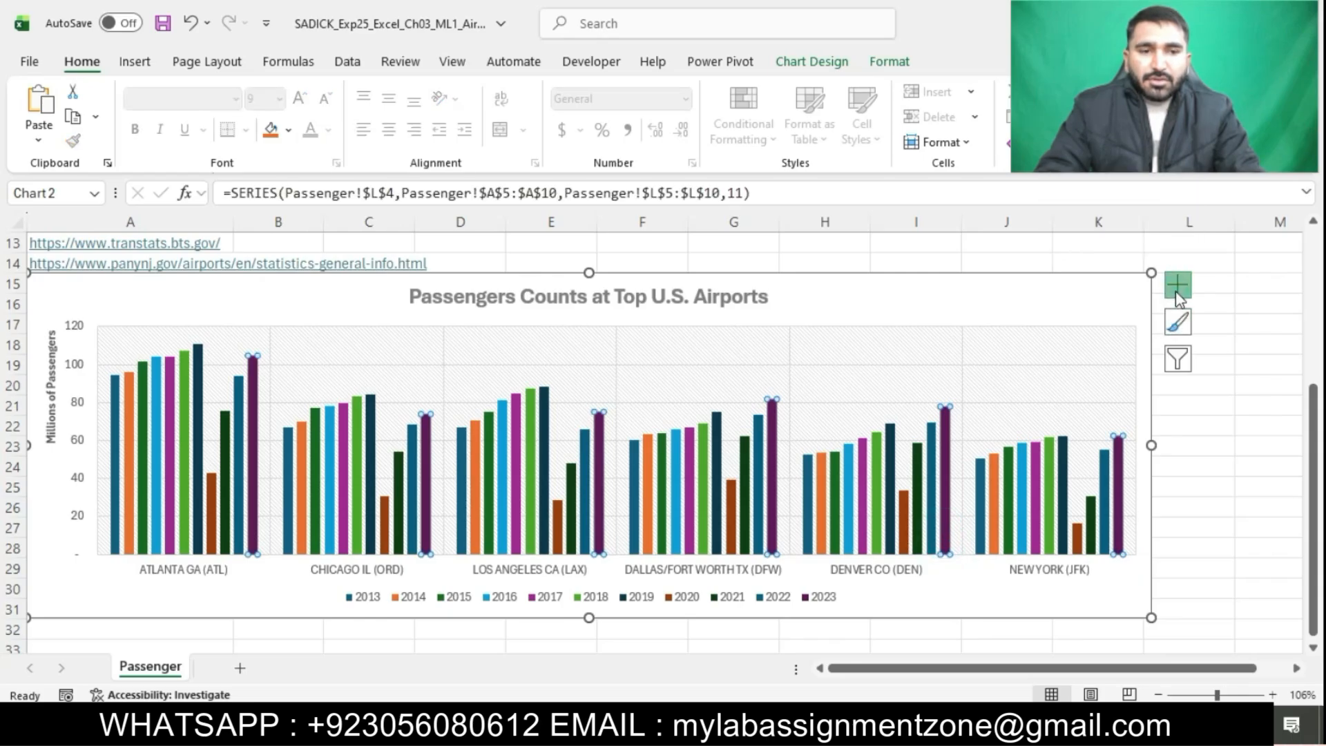
left_click(1176, 286)
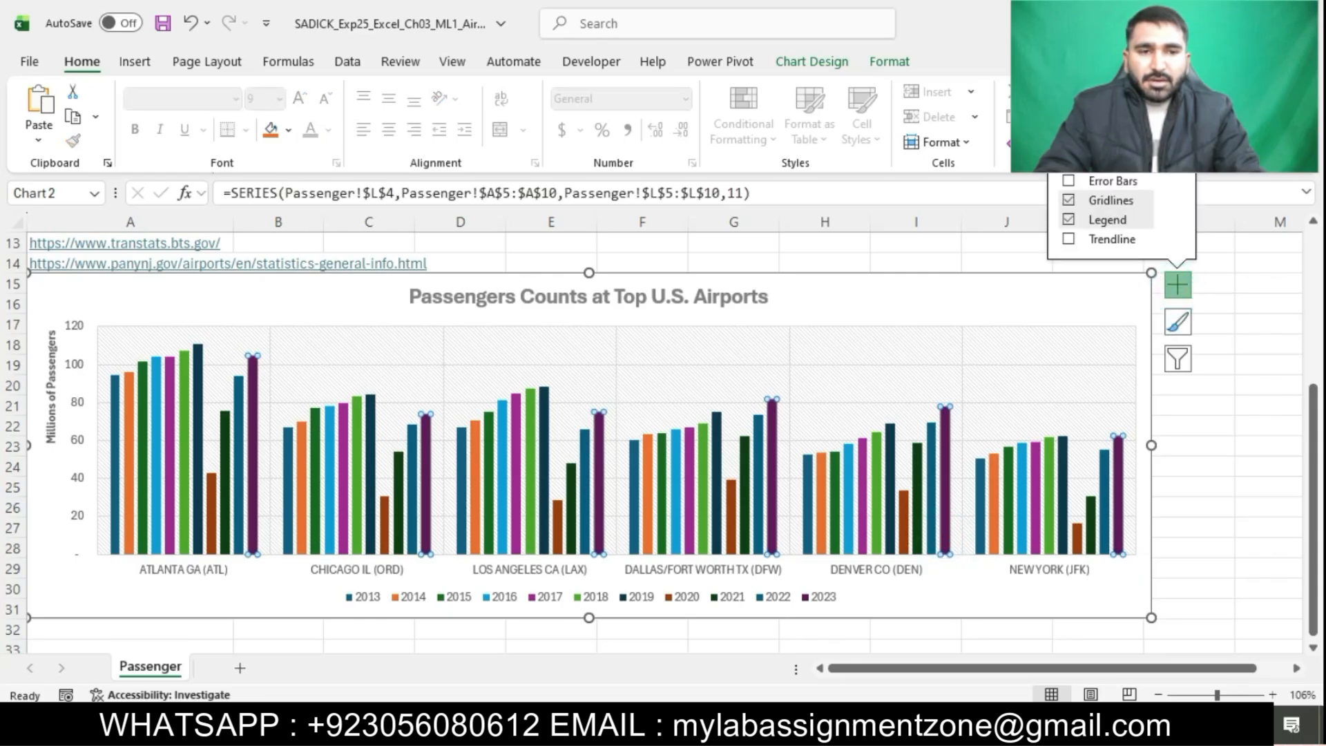
left_click(1167, 142)
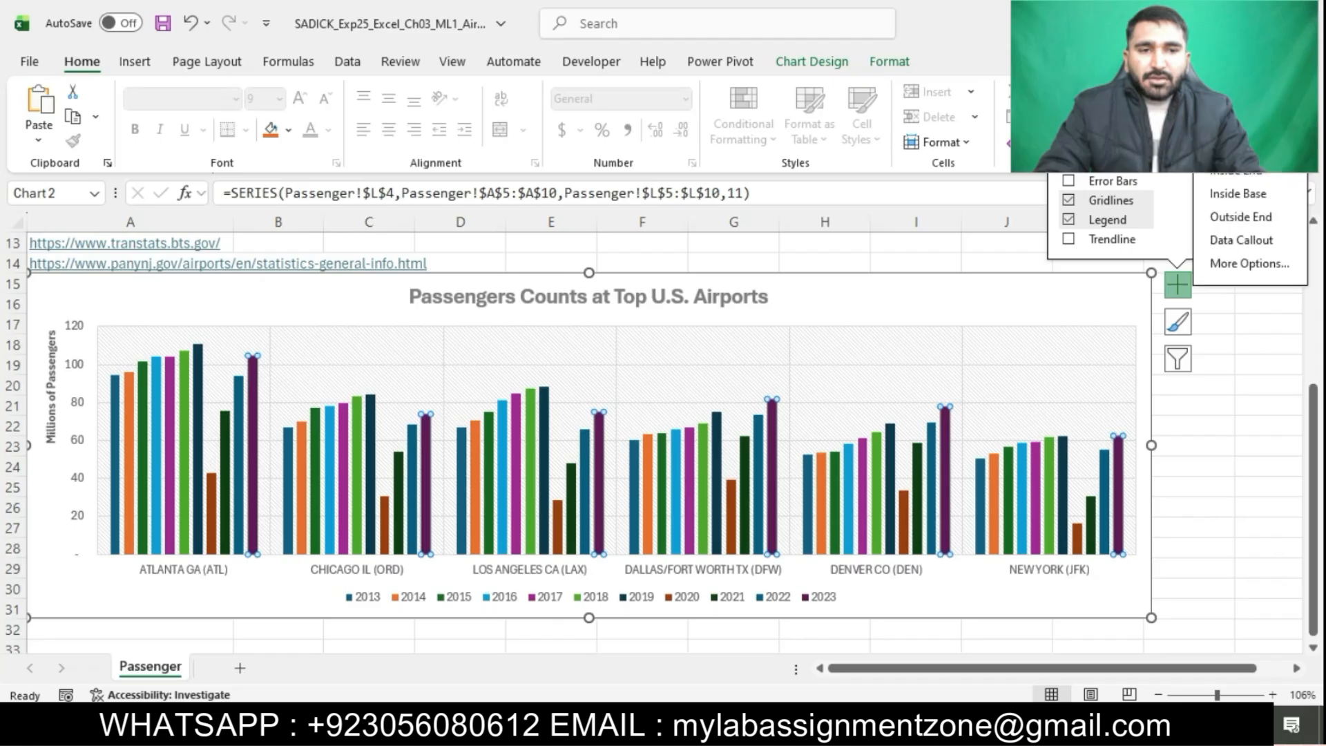
left_click(1229, 217)
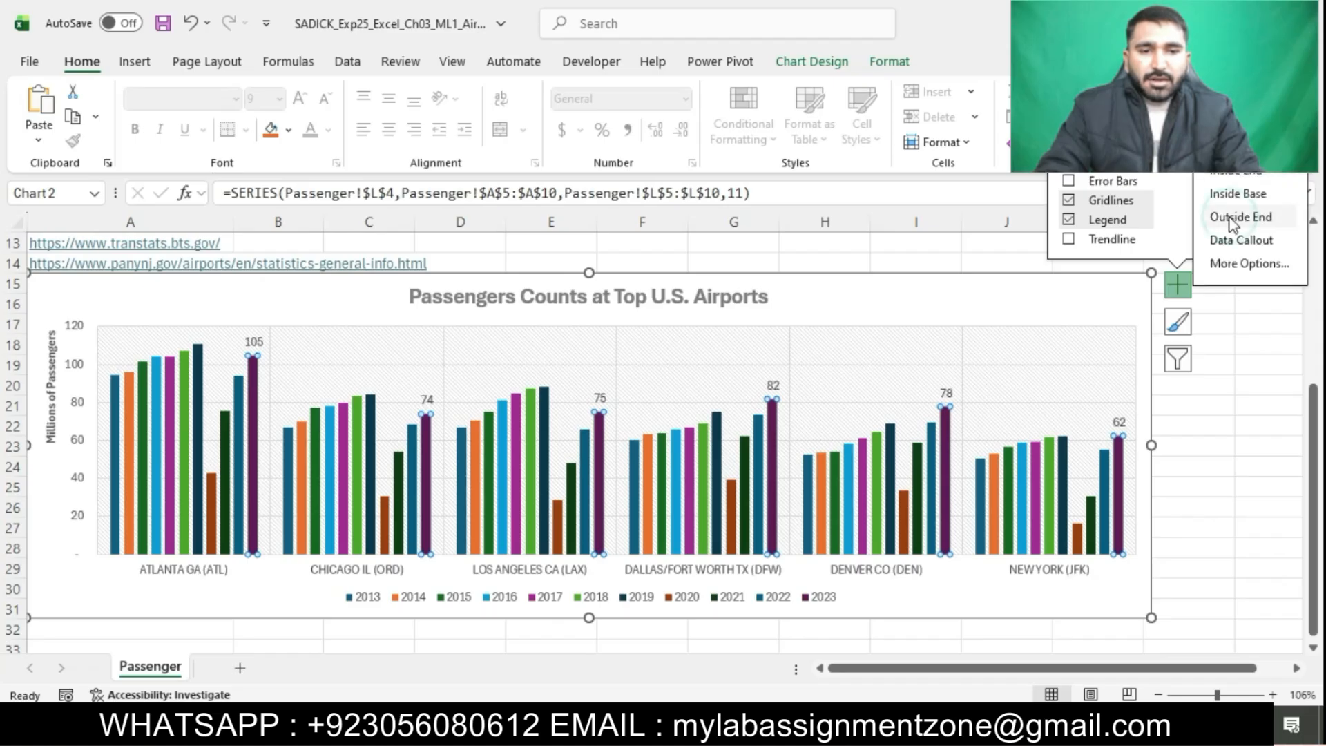
left_click(1230, 466)
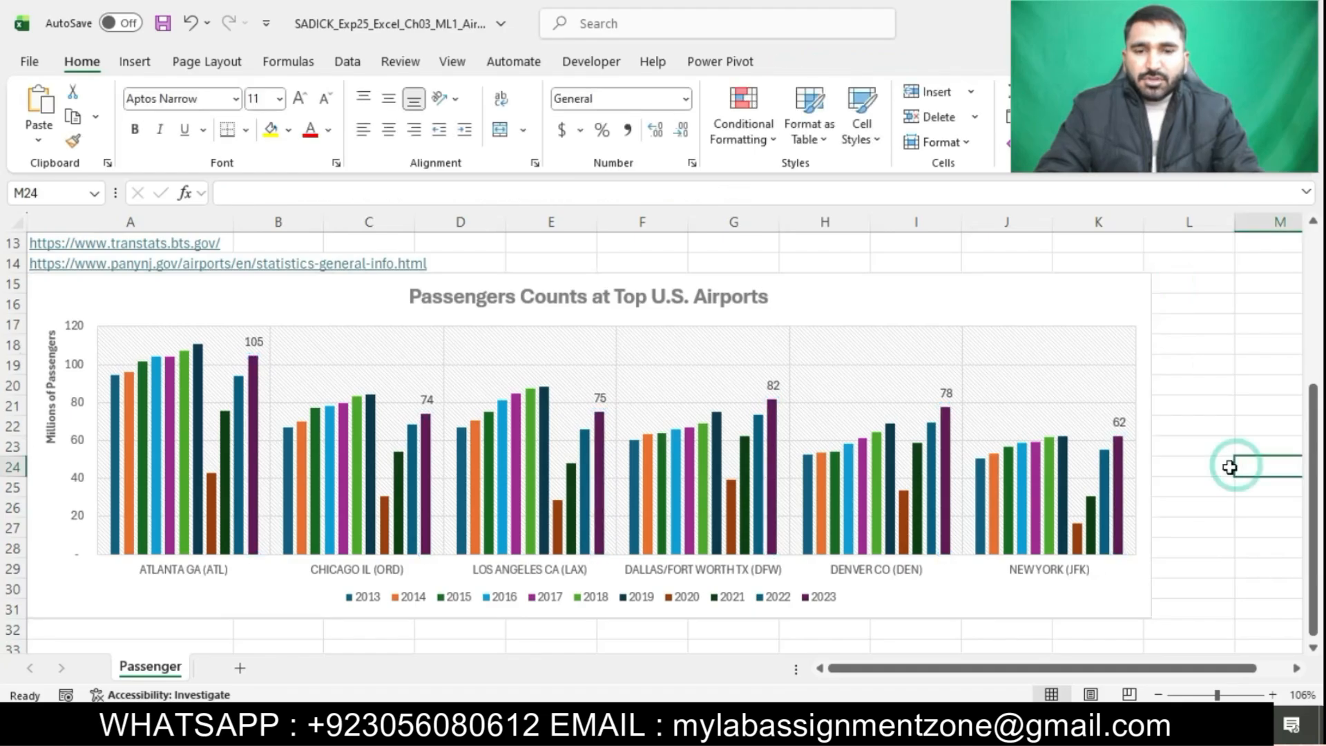
Highlight the step 6 instructions in the instructions document in turquoise
left_click(711, 727)
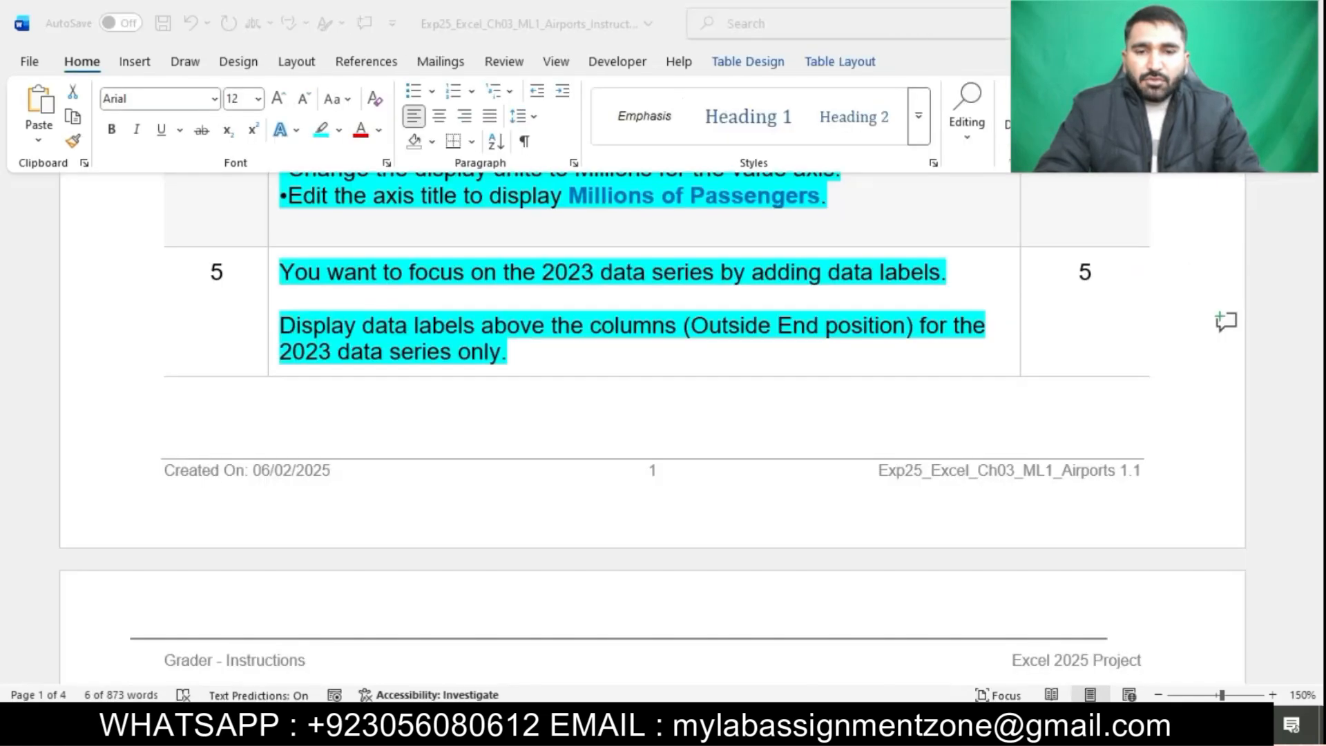
left_click(742, 455)
scroll(742, 456, "down", 5)
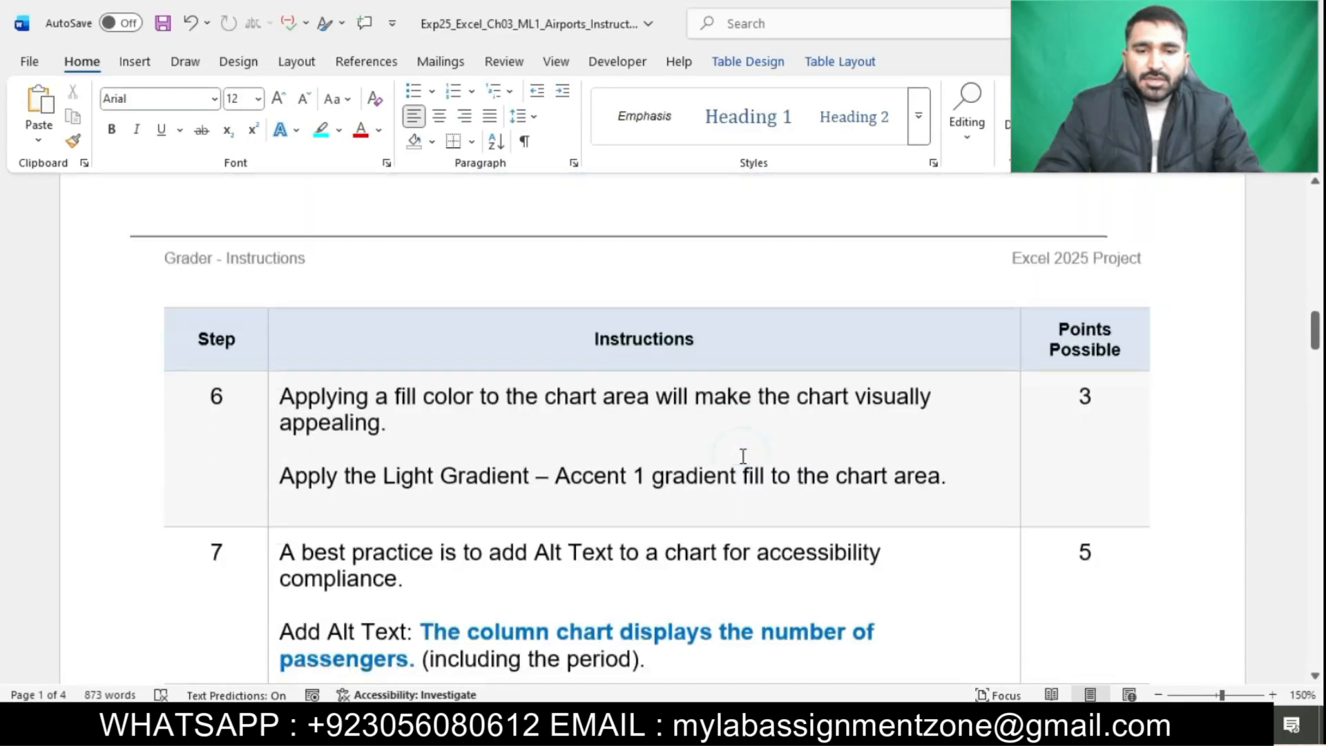
scroll(742, 456, "down", 2)
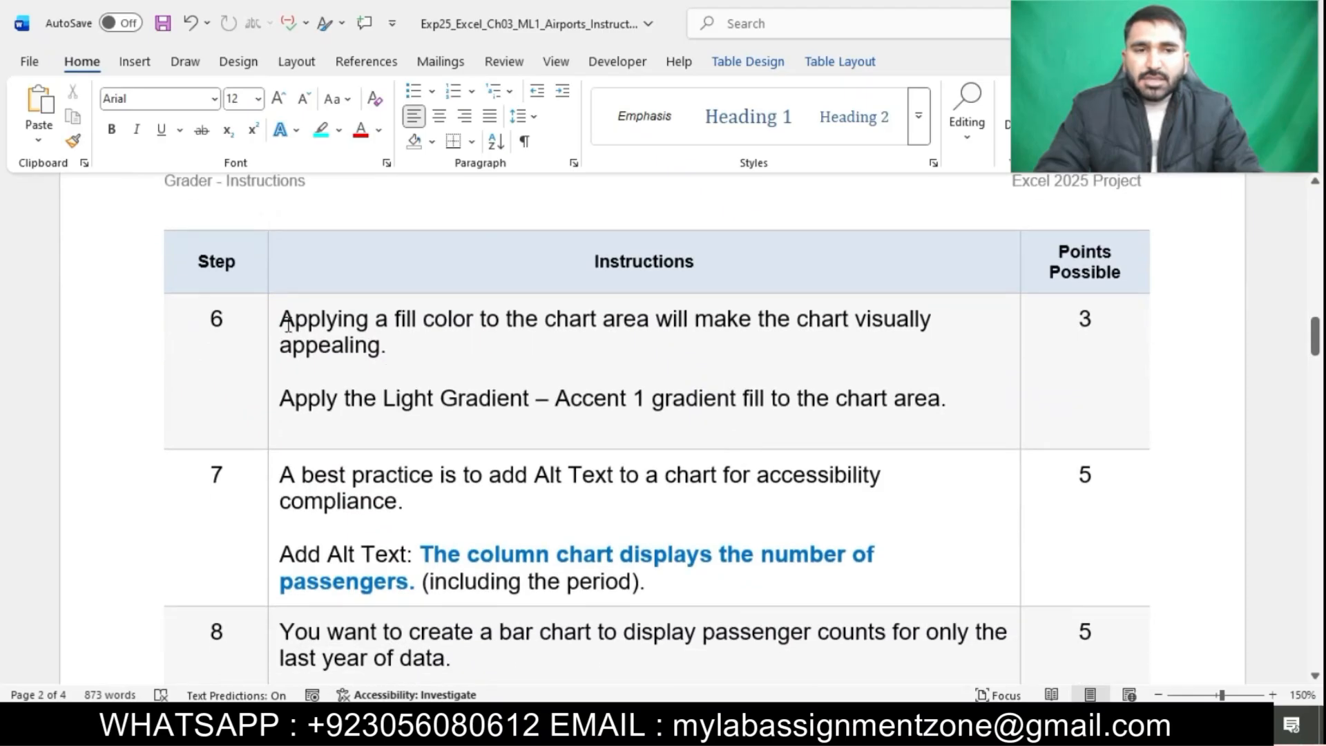
left_click(274, 316)
left_click(359, 286)
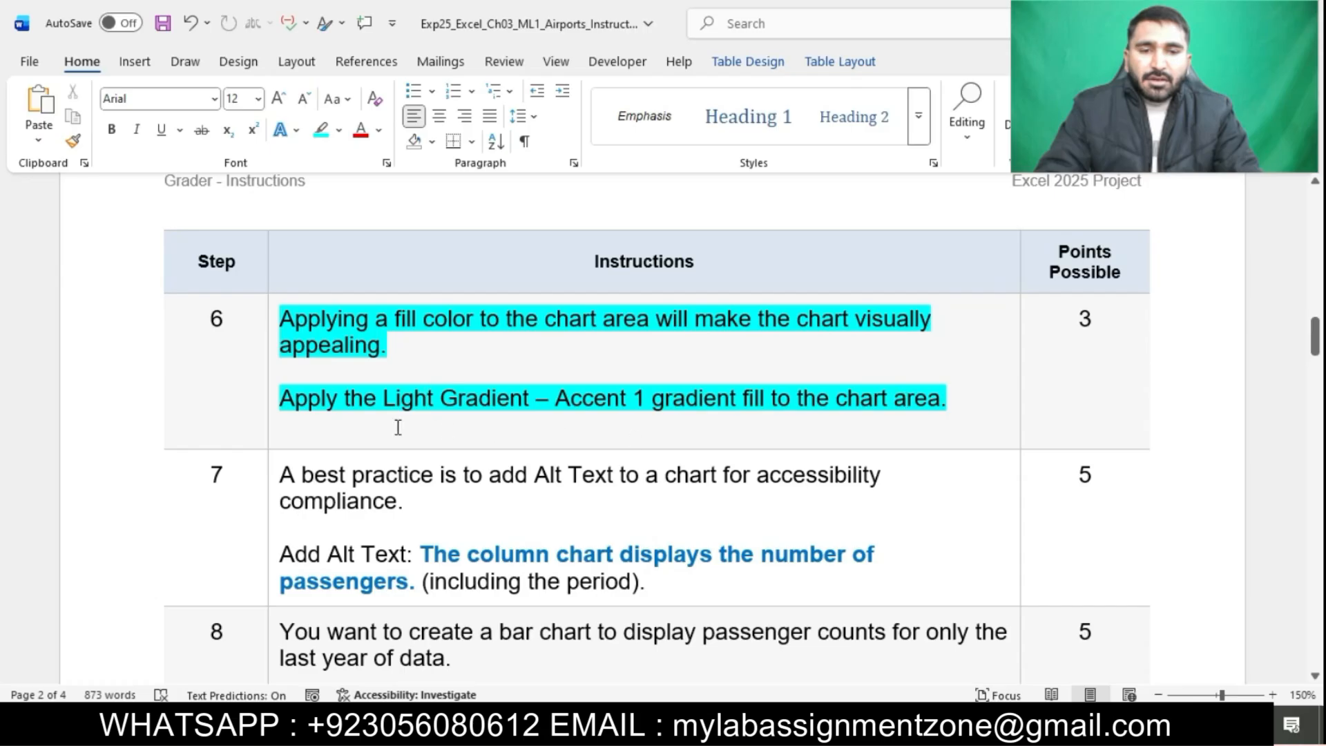
left_click_drag(282, 398, 751, 385)
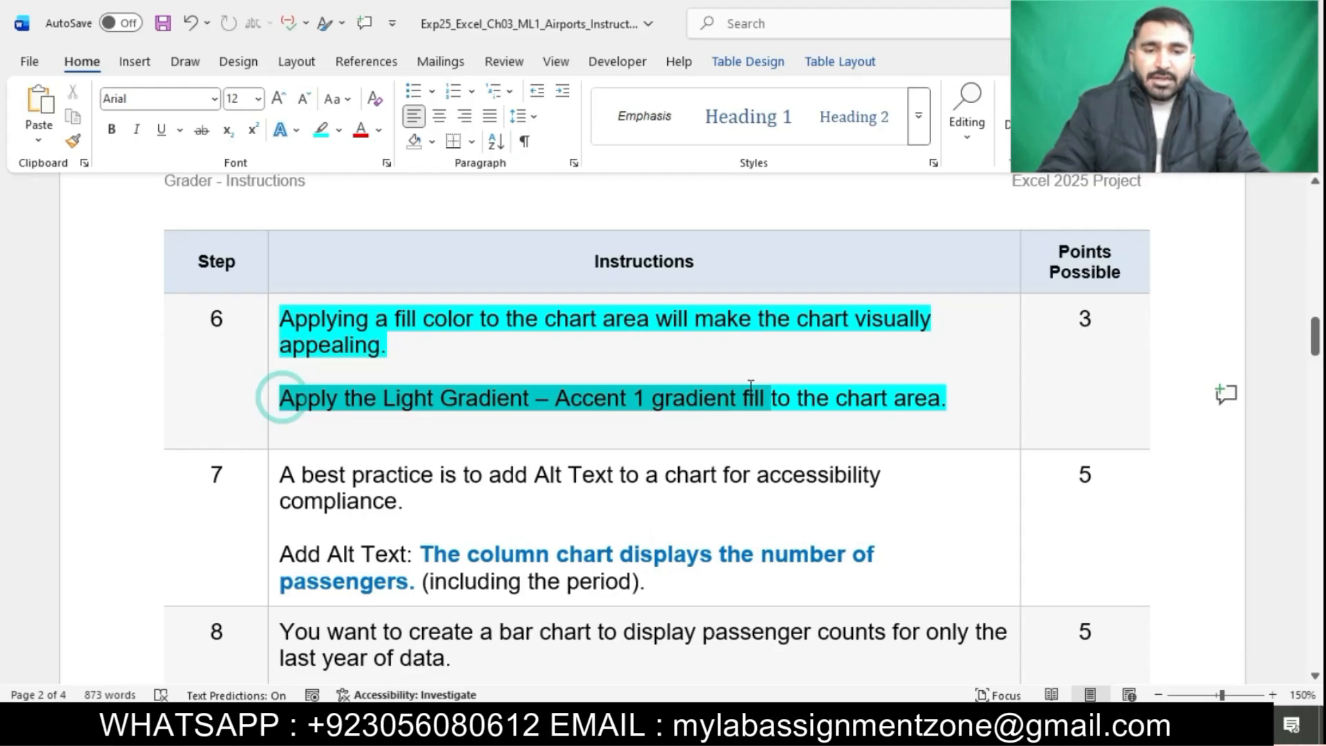
left_click_drag(751, 385, 956, 415)
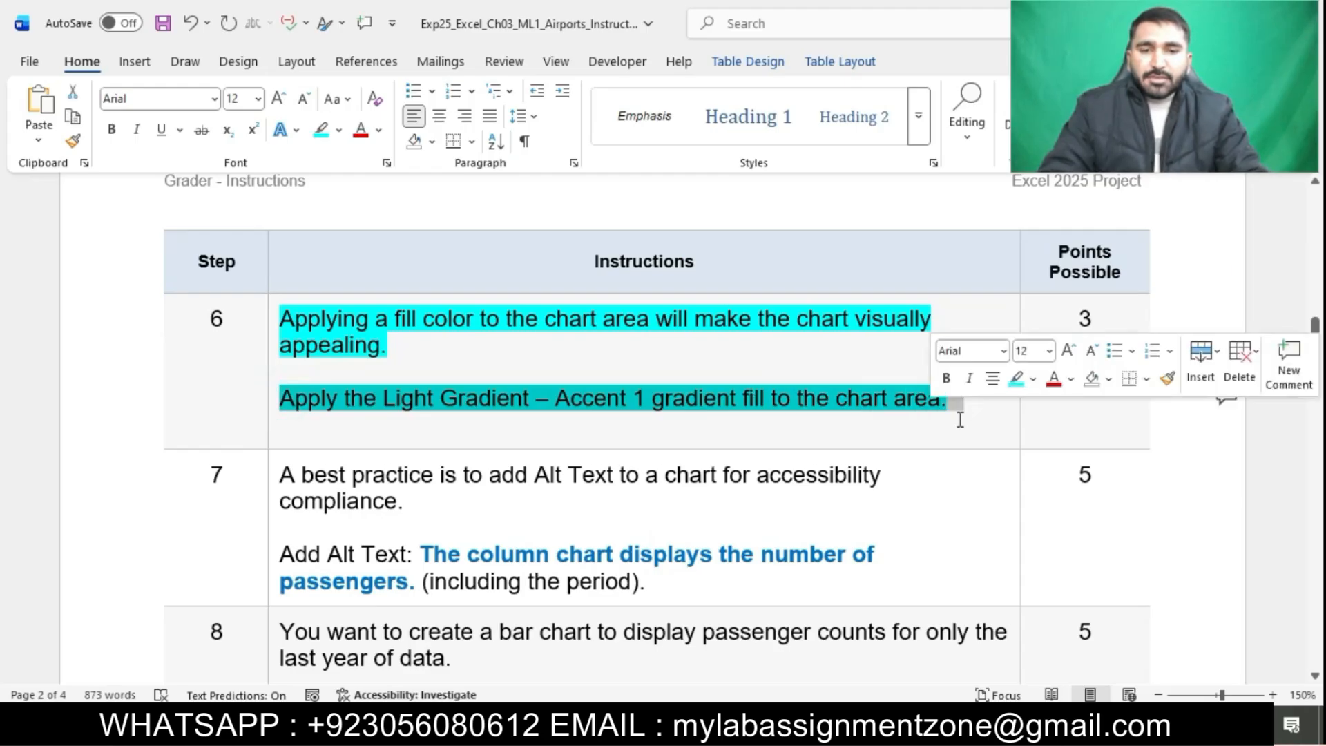
key("alt+Tab")
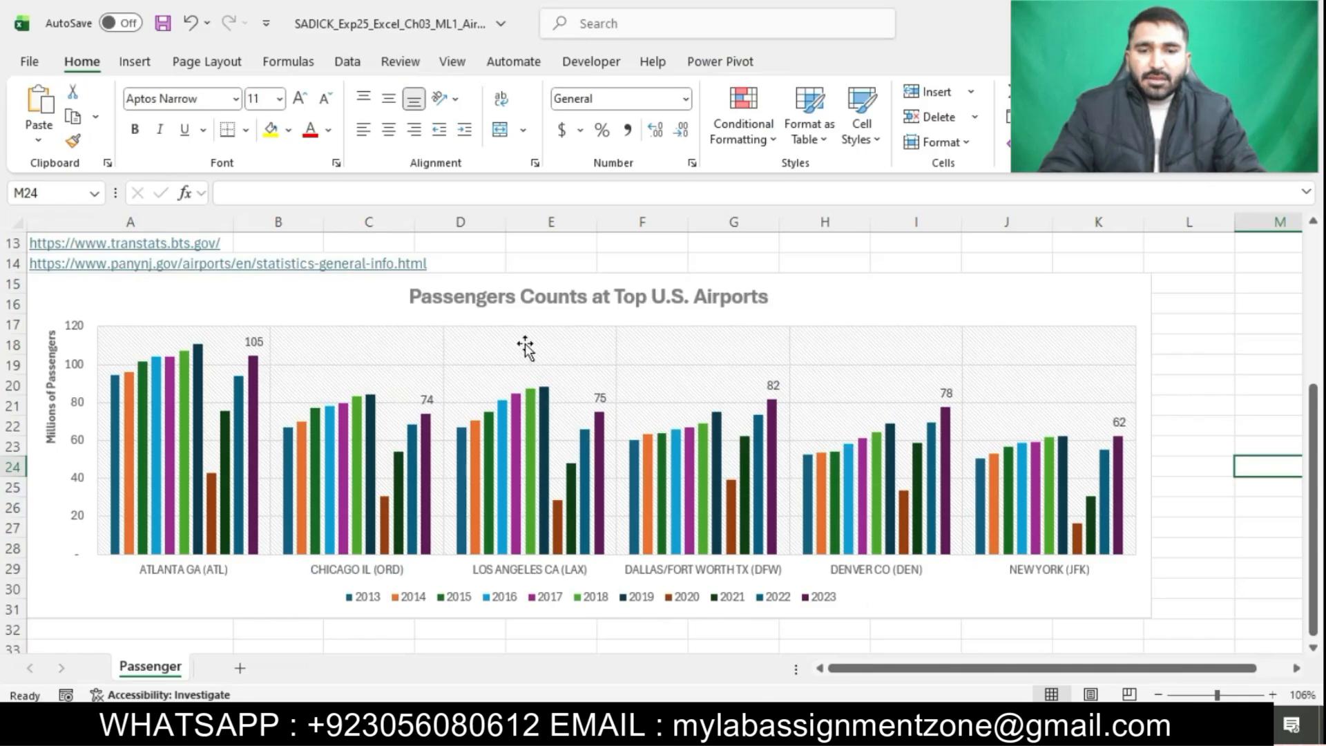
Apply the Light Gradient – Accent 1 preset gradient fill to the chart area
left_click(309, 304)
right_click(309, 304)
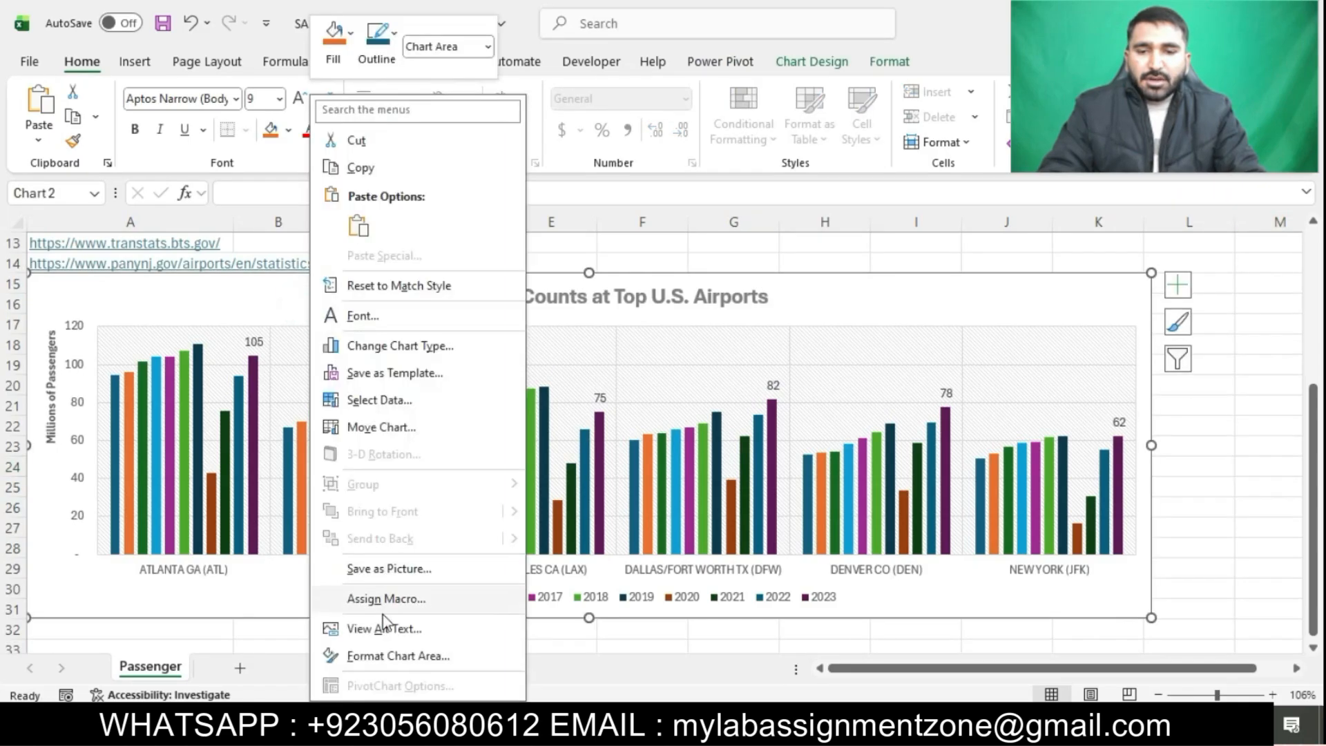
left_click(386, 664)
left_click(1077, 359)
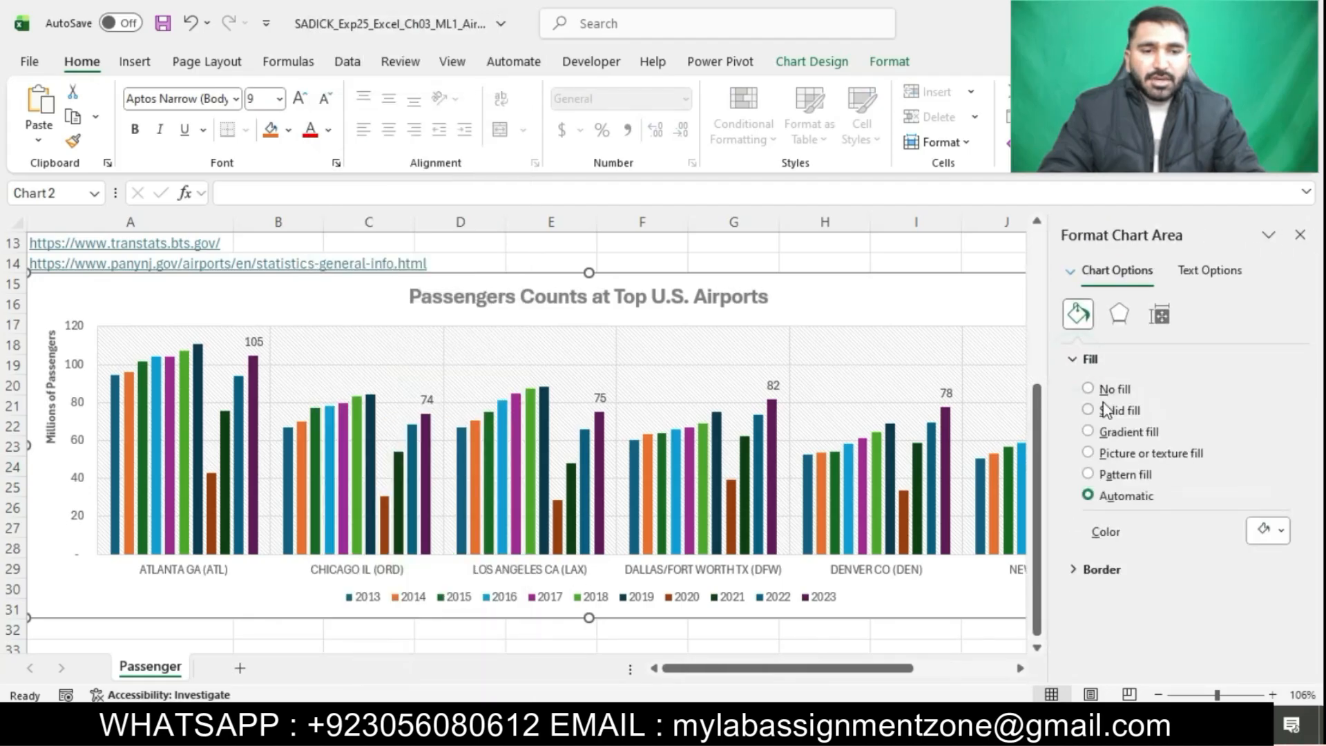
left_click(1089, 432)
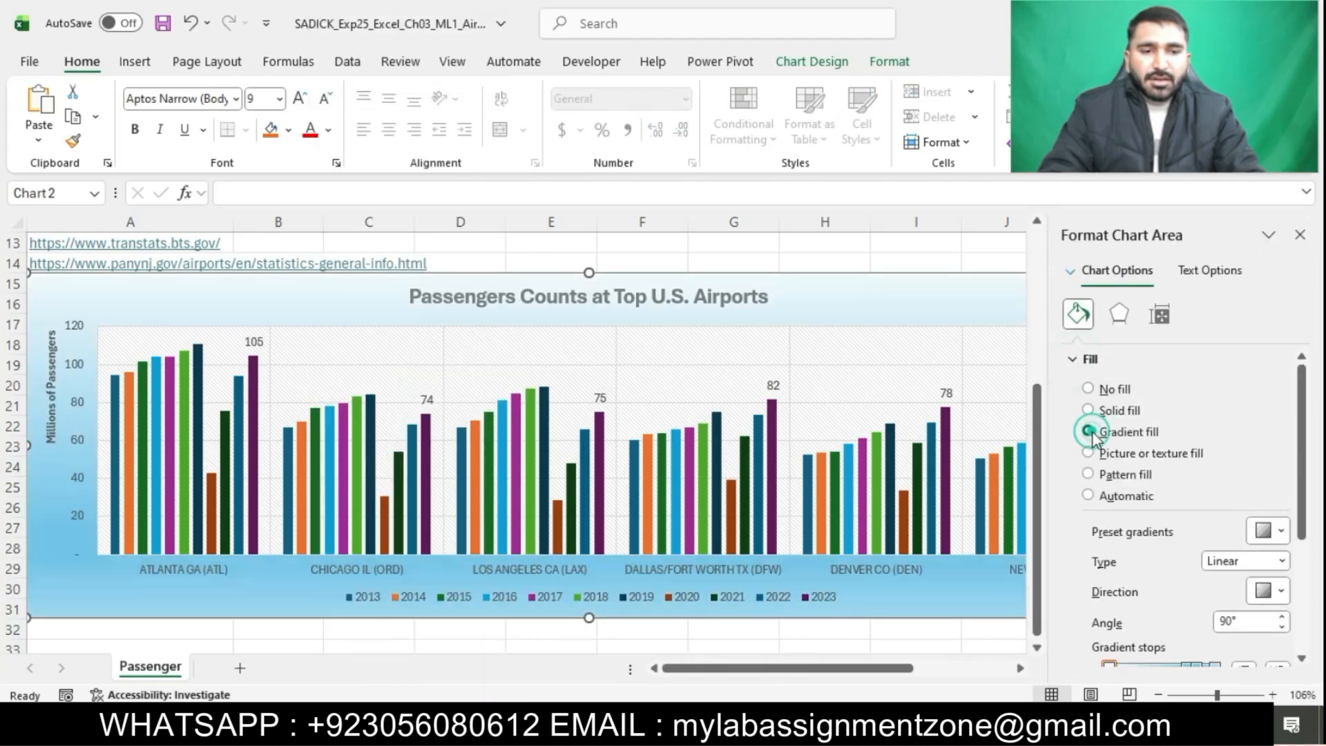
left_click(1270, 531)
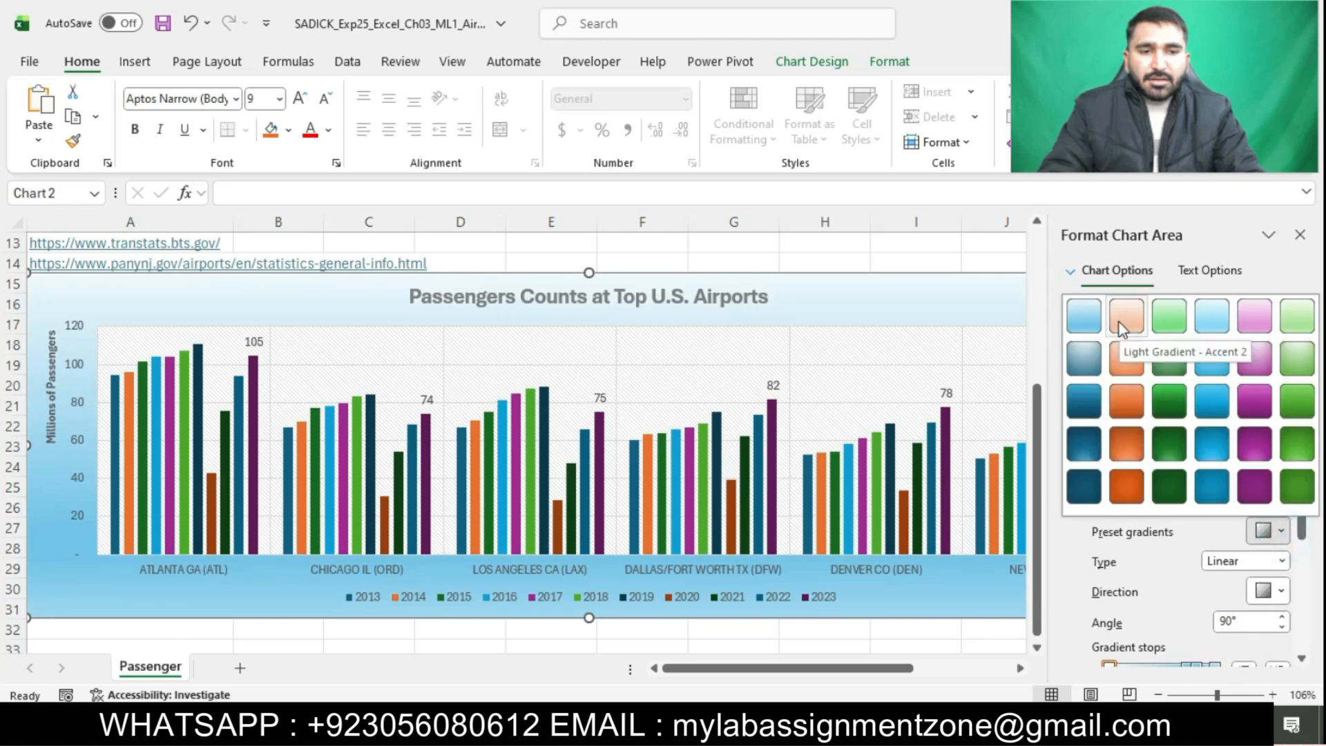
left_click(1083, 330)
left_click(1300, 235)
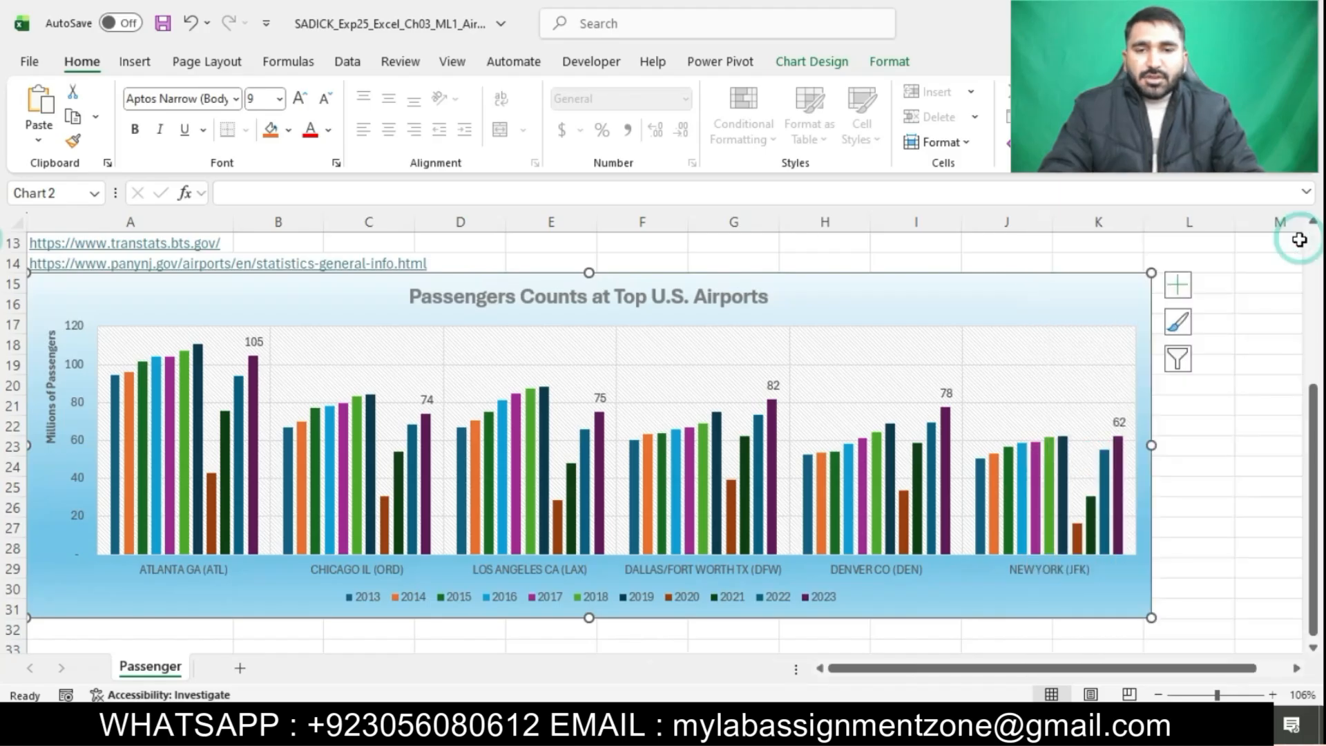
left_click(1266, 425)
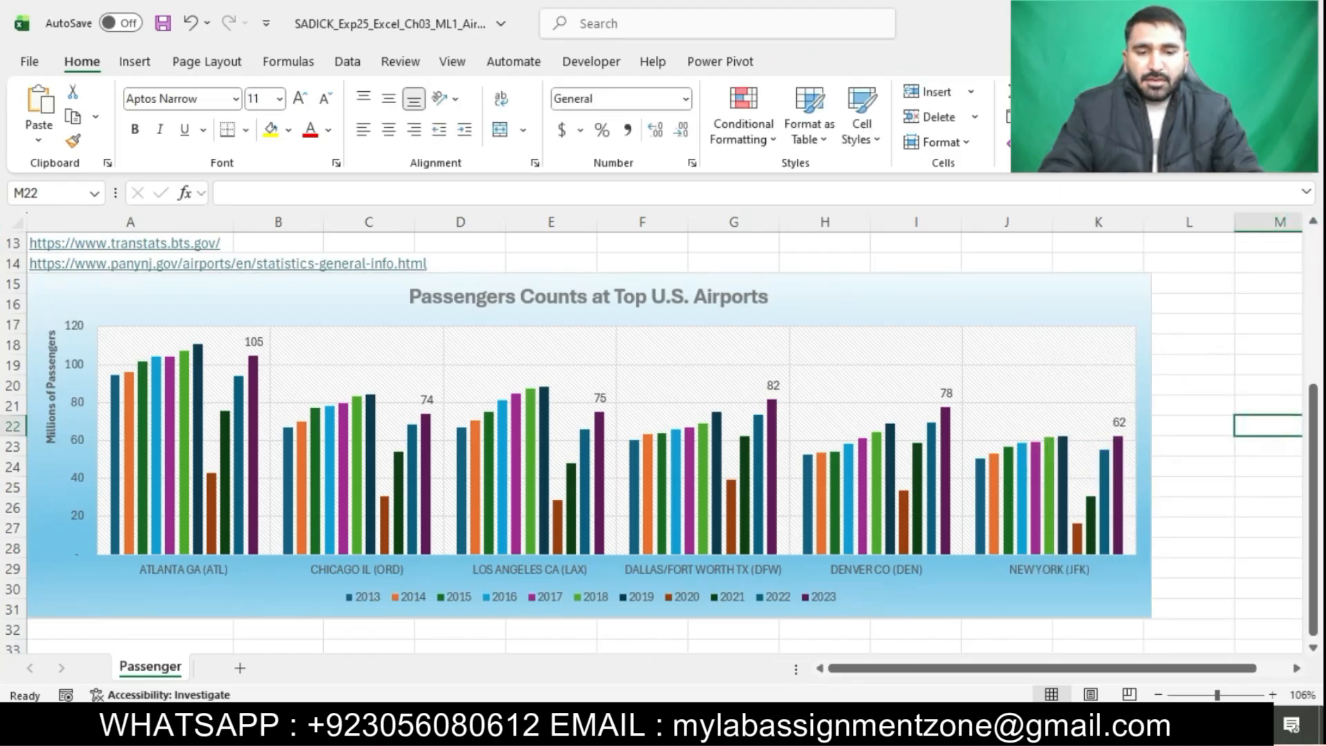
Highlight the step 7 instructions in the instructions document in turquoise
key("alt+Tab")
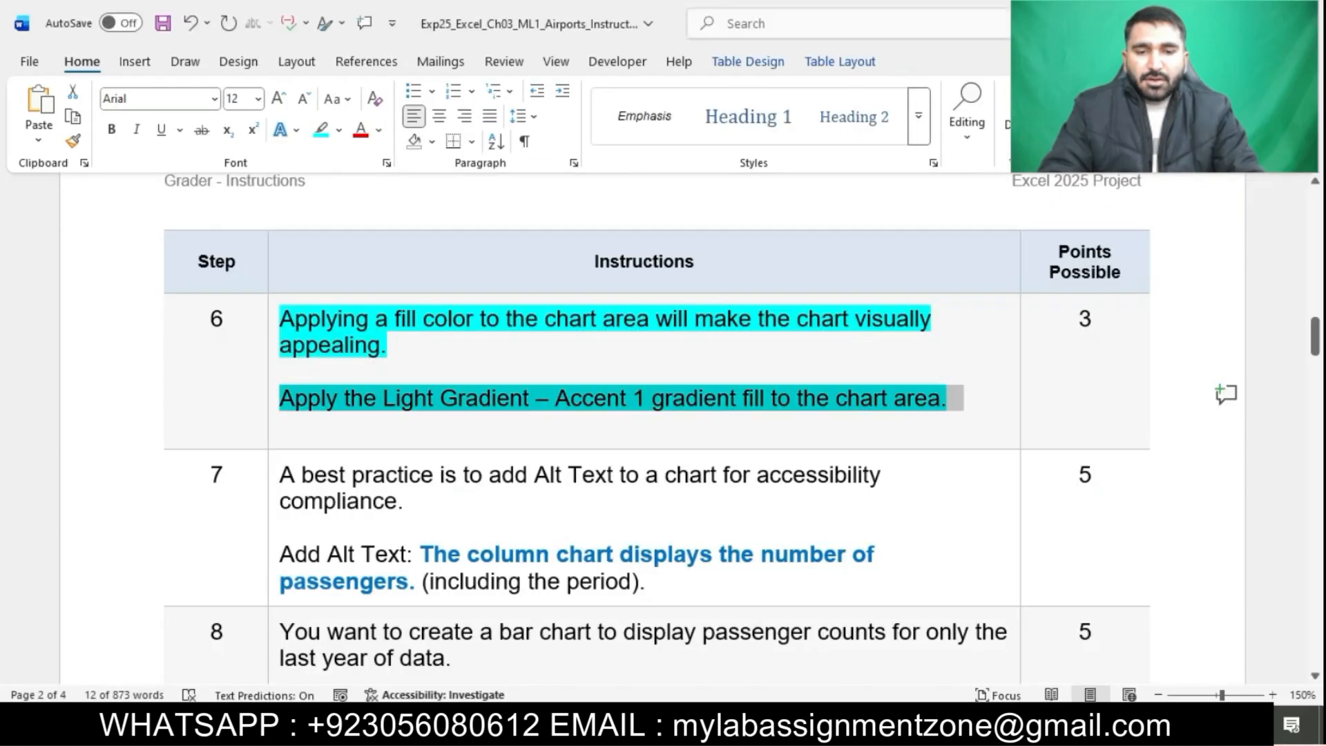
left_click(850, 420)
scroll(851, 421, "down", 3)
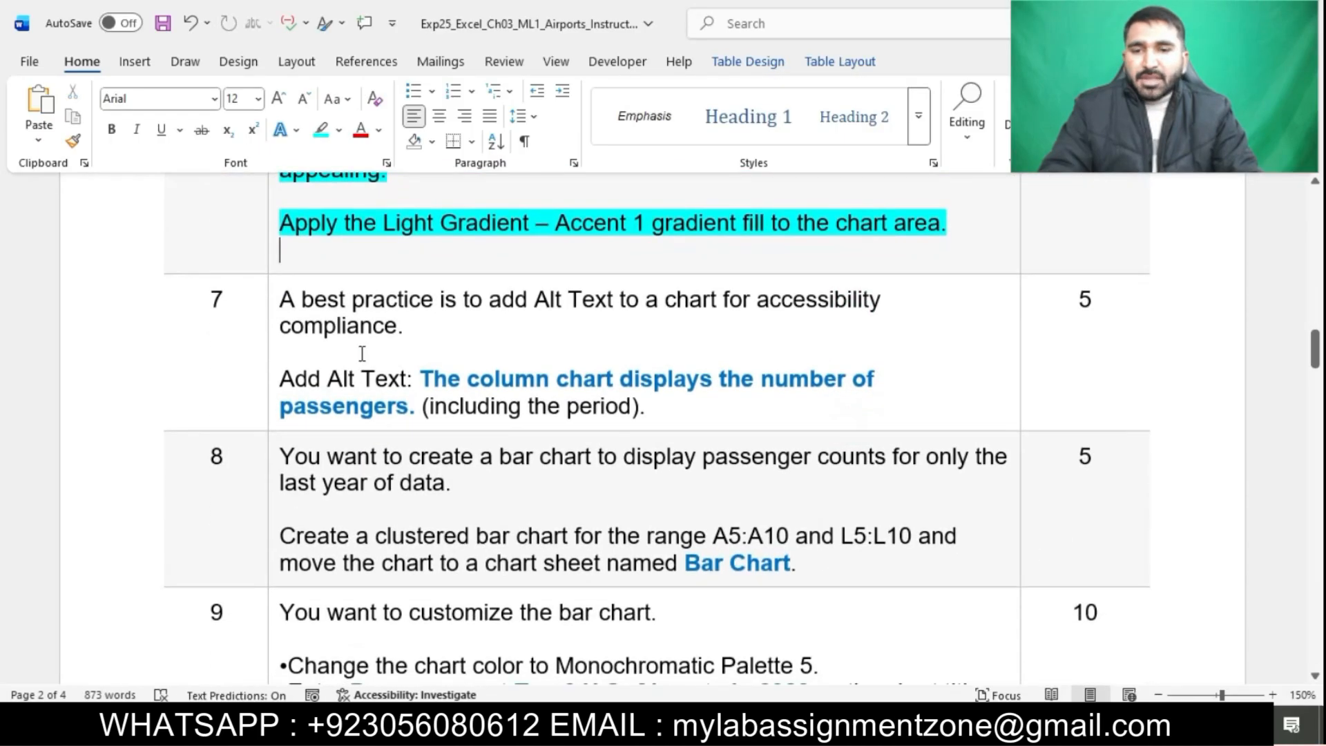
left_click(276, 297)
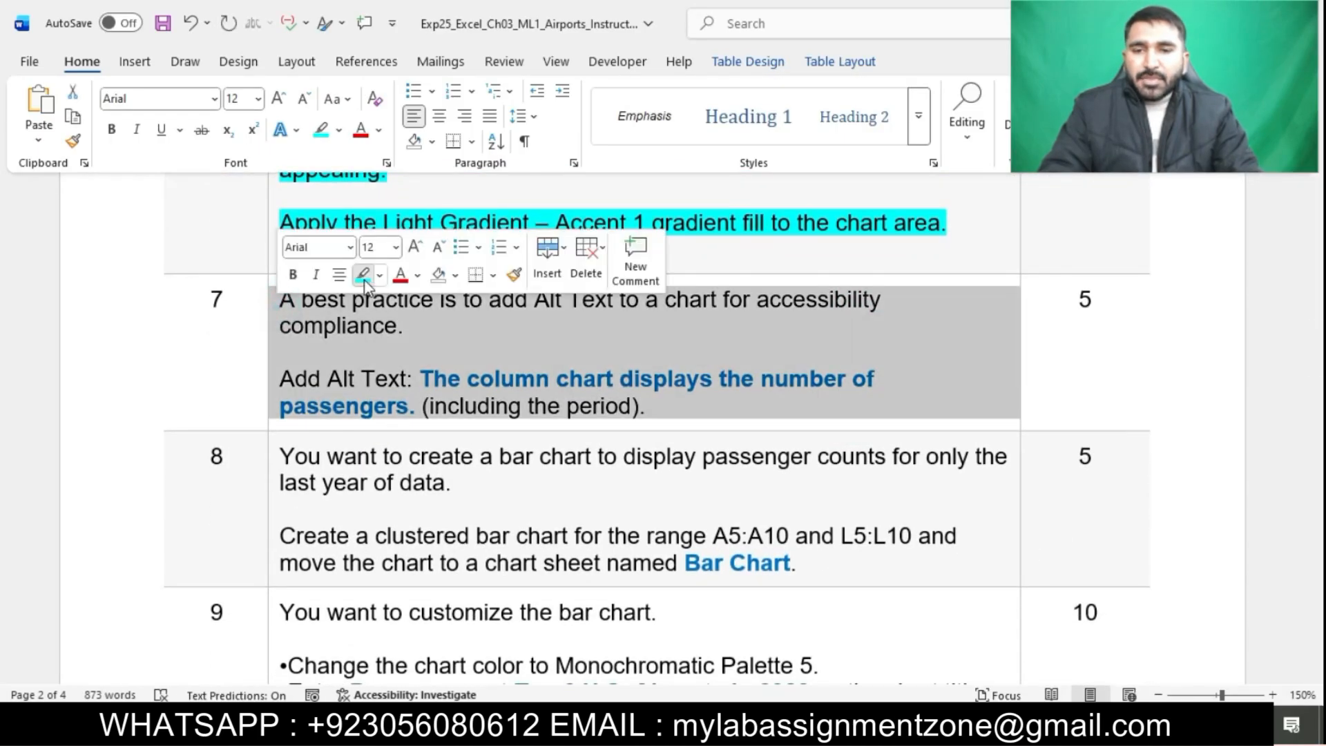
left_click(363, 275)
left_click(419, 354)
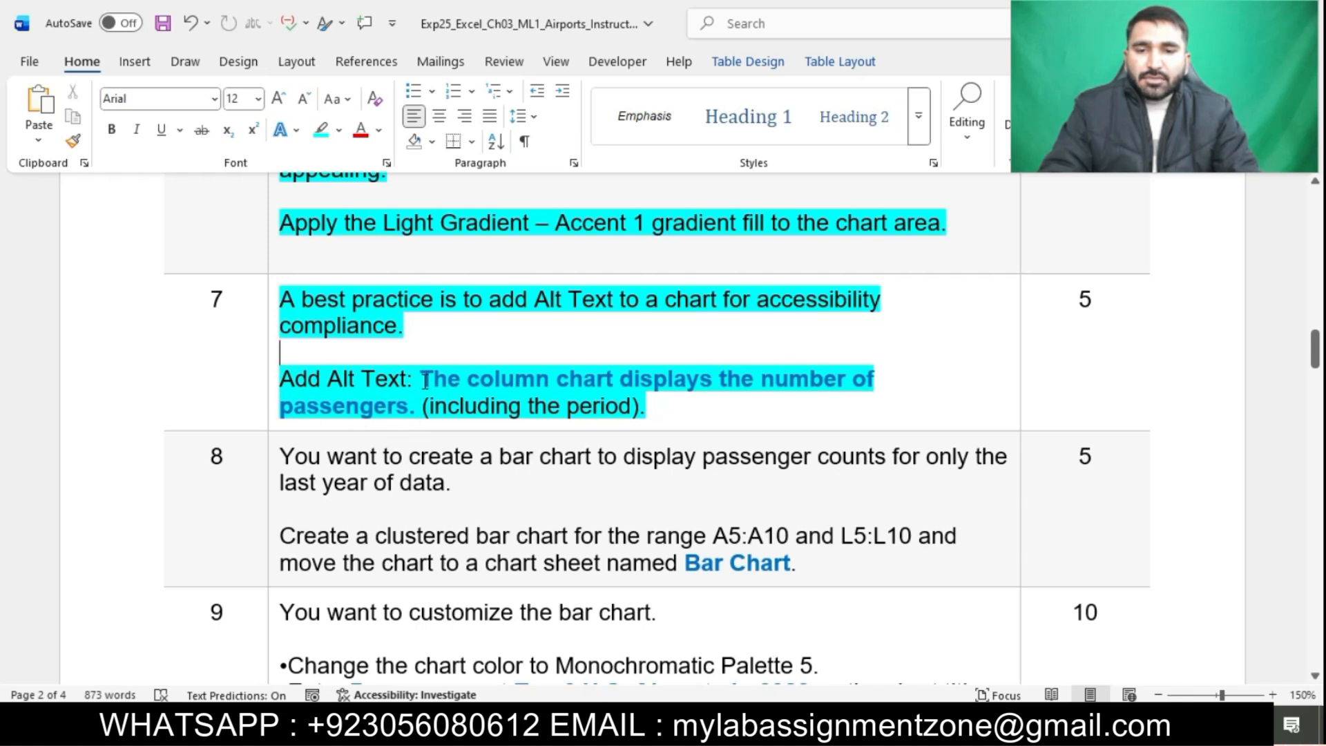
Select the required alt text in the instructions and open the Alt Text pane for the column chart
left_click_drag(422, 380, 415, 407)
key("alt+Tab")
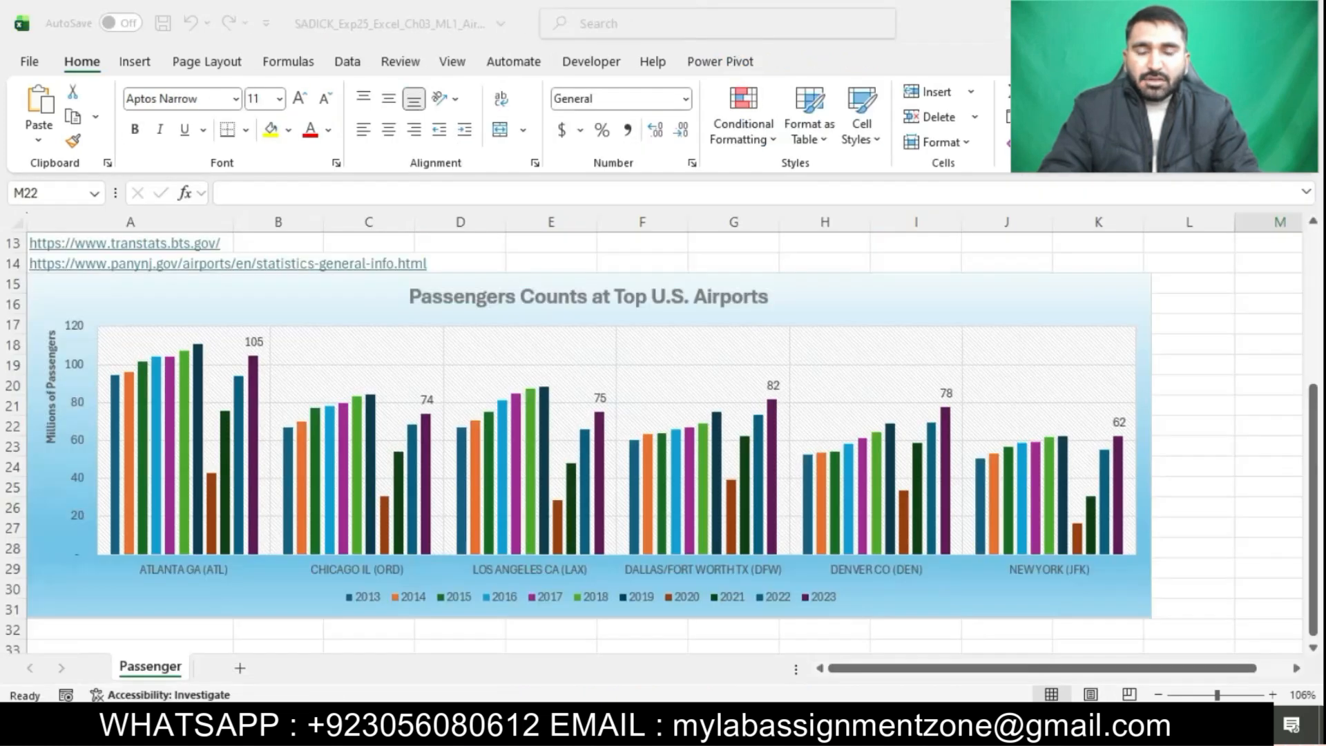
left_click(287, 605)
right_click(288, 607)
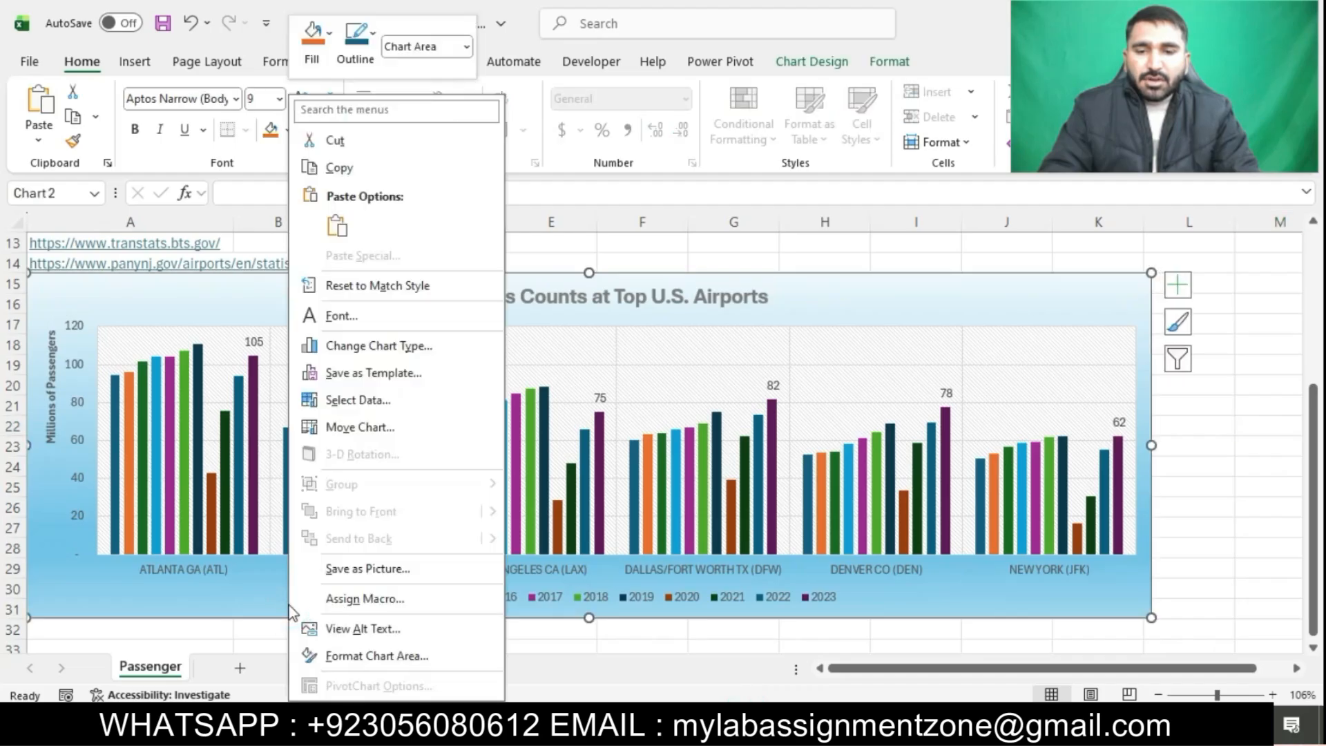
left_click(355, 628)
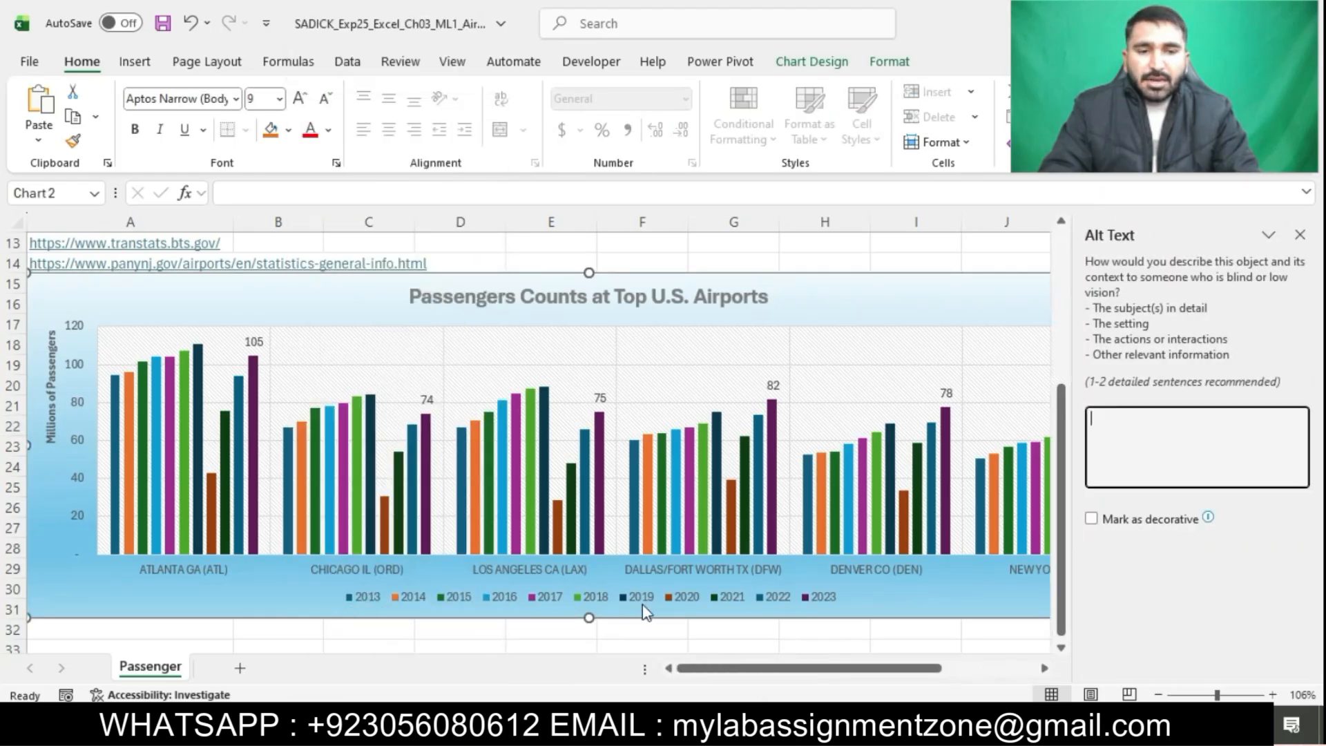
Enter the alt text "The column chart displays the number of", checking the wording in the instructions
key("alt+Tab")
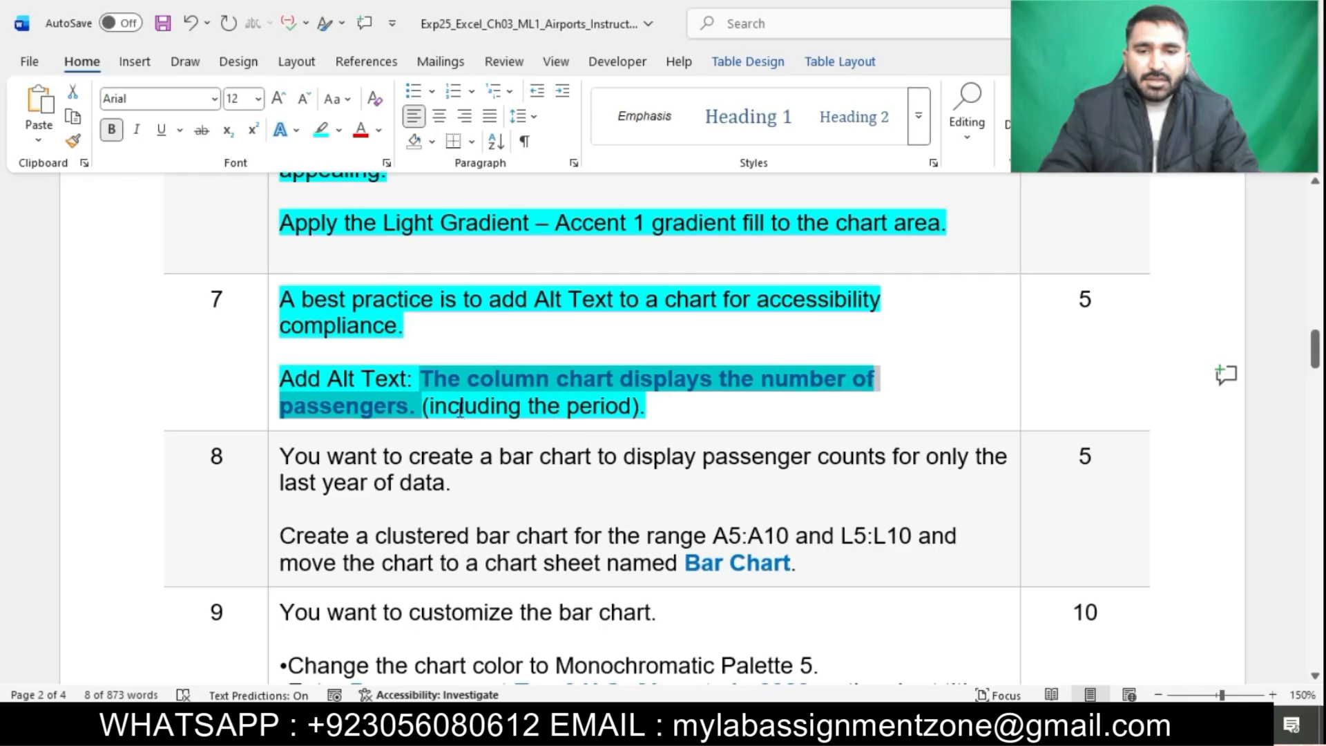
key("alt+Tab")
left_click(1102, 439)
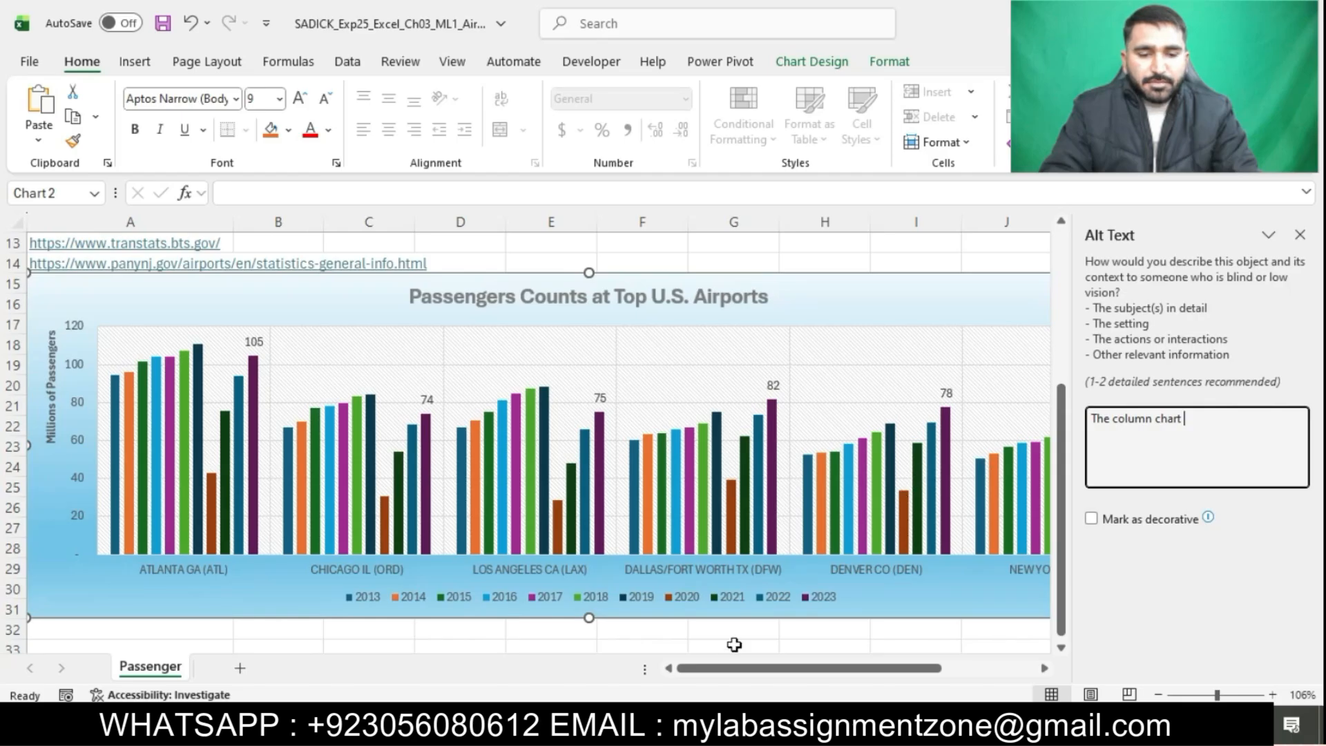
key("alt+Tab")
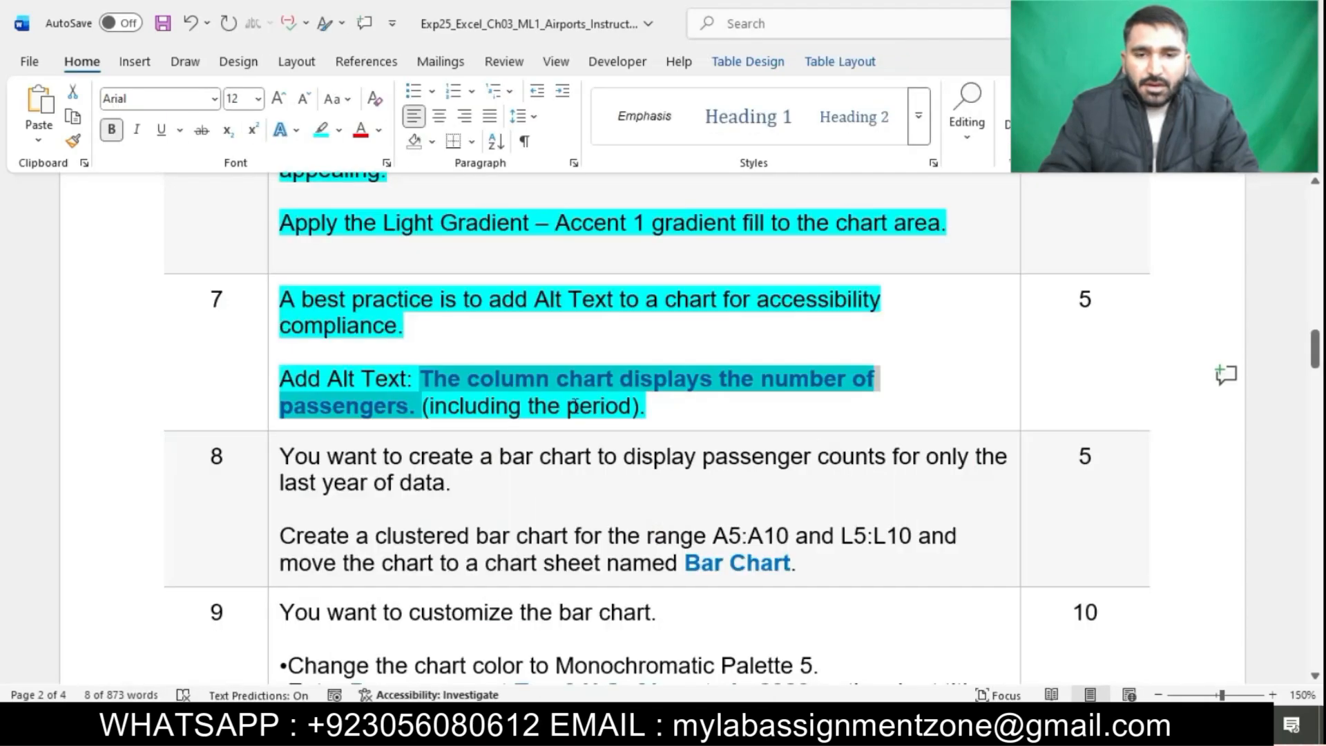
key("alt+Tab")
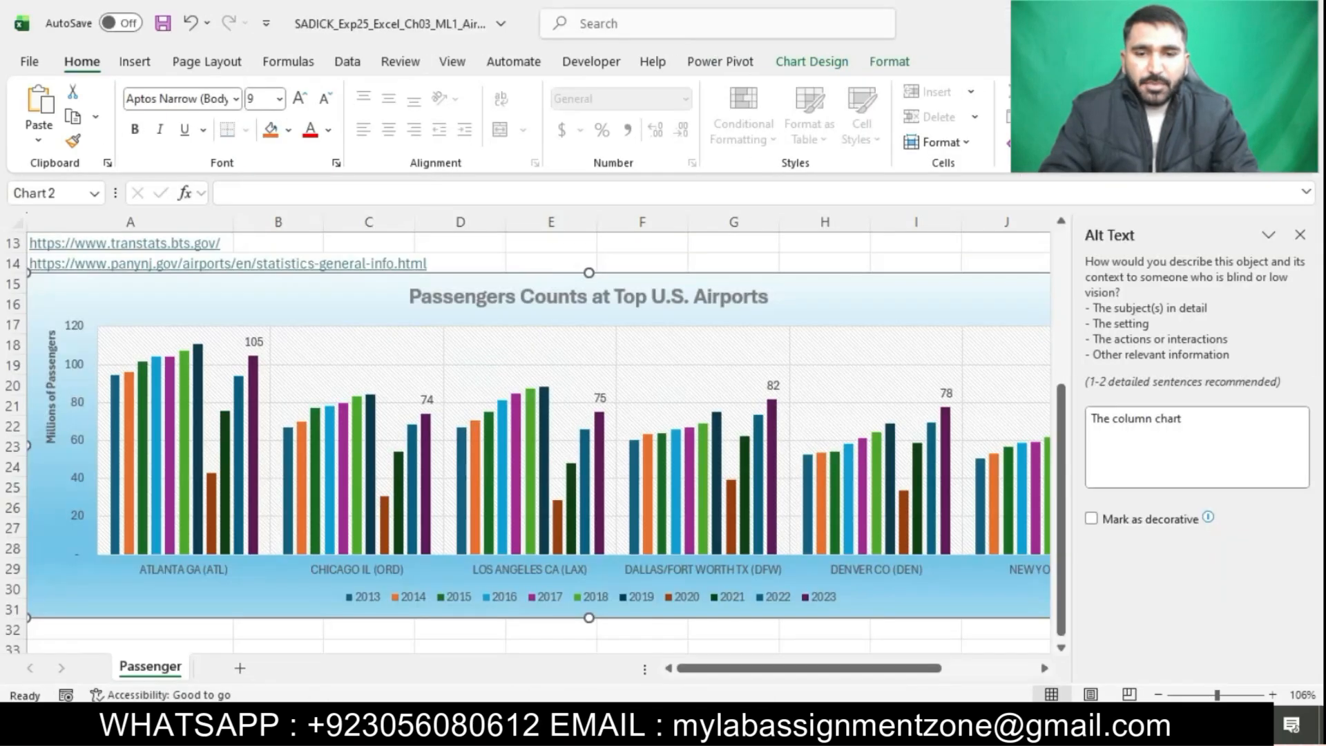
left_click(1193, 441)
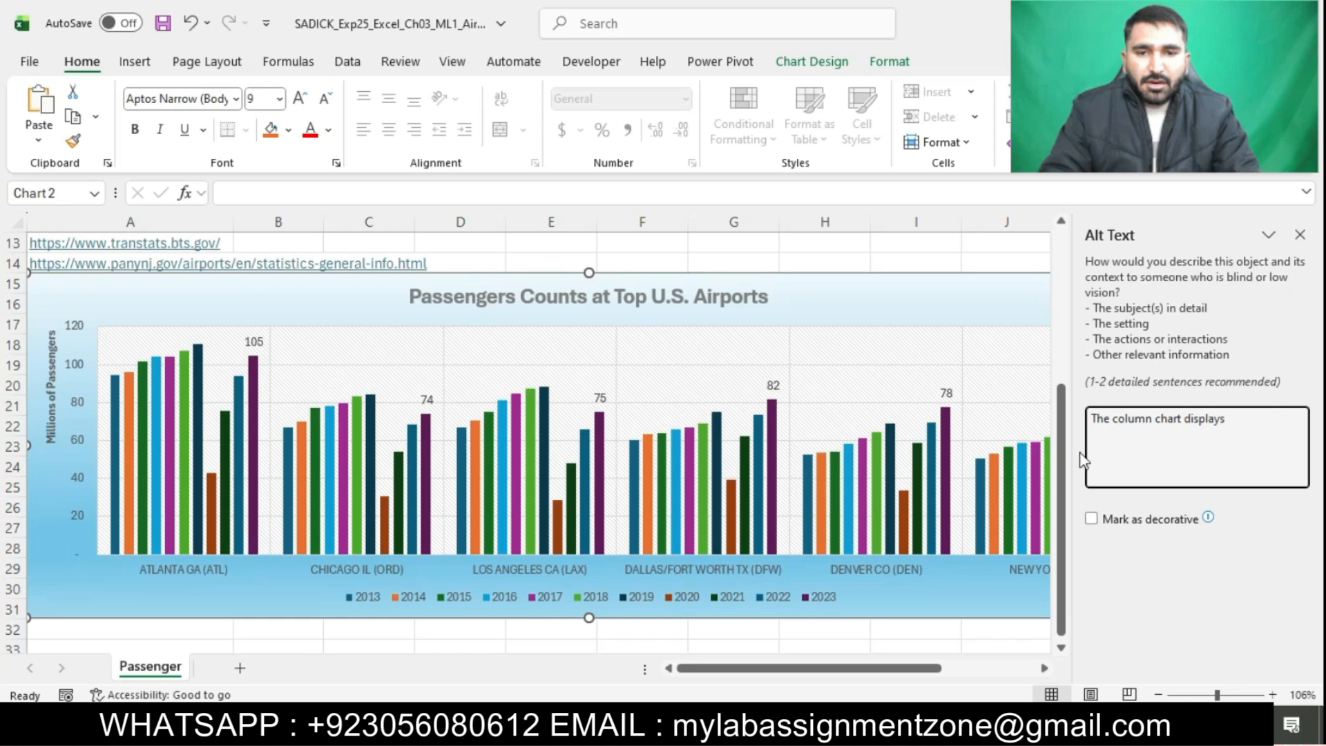
key("alt+Tab")
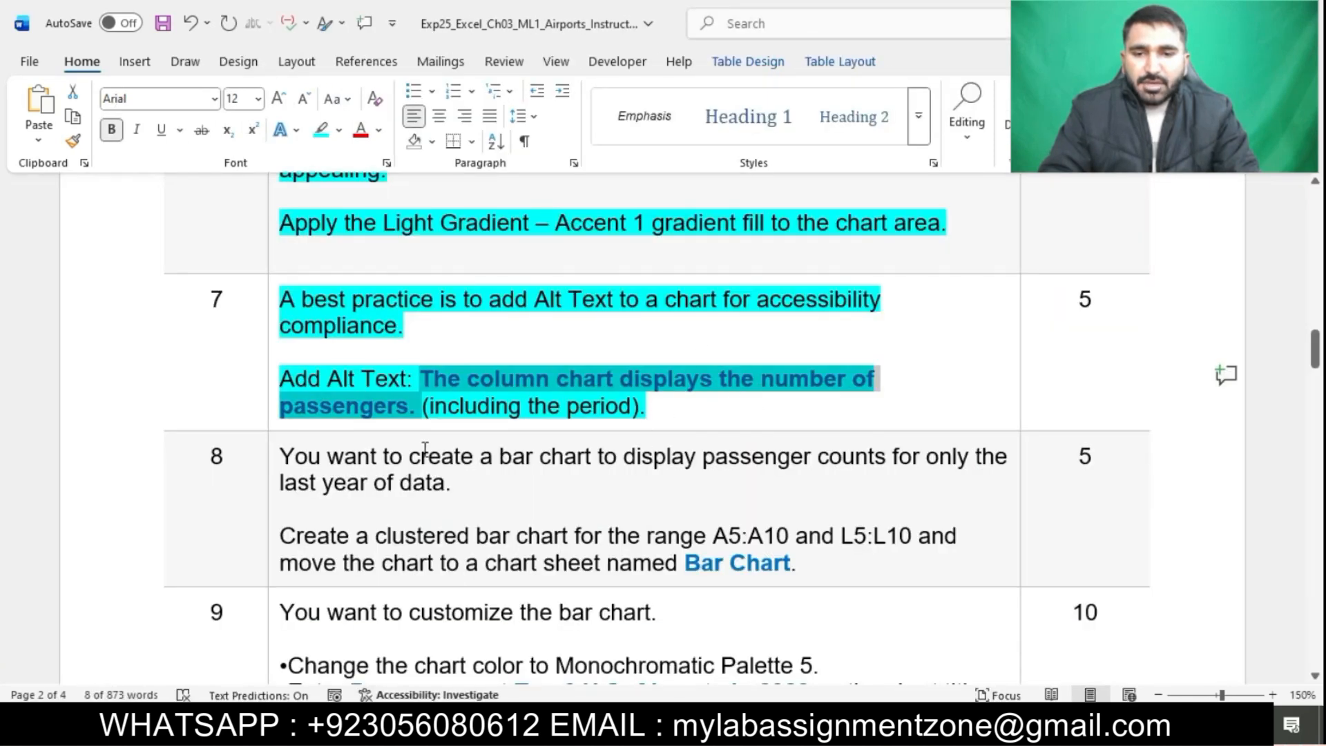
key("alt+Tab")
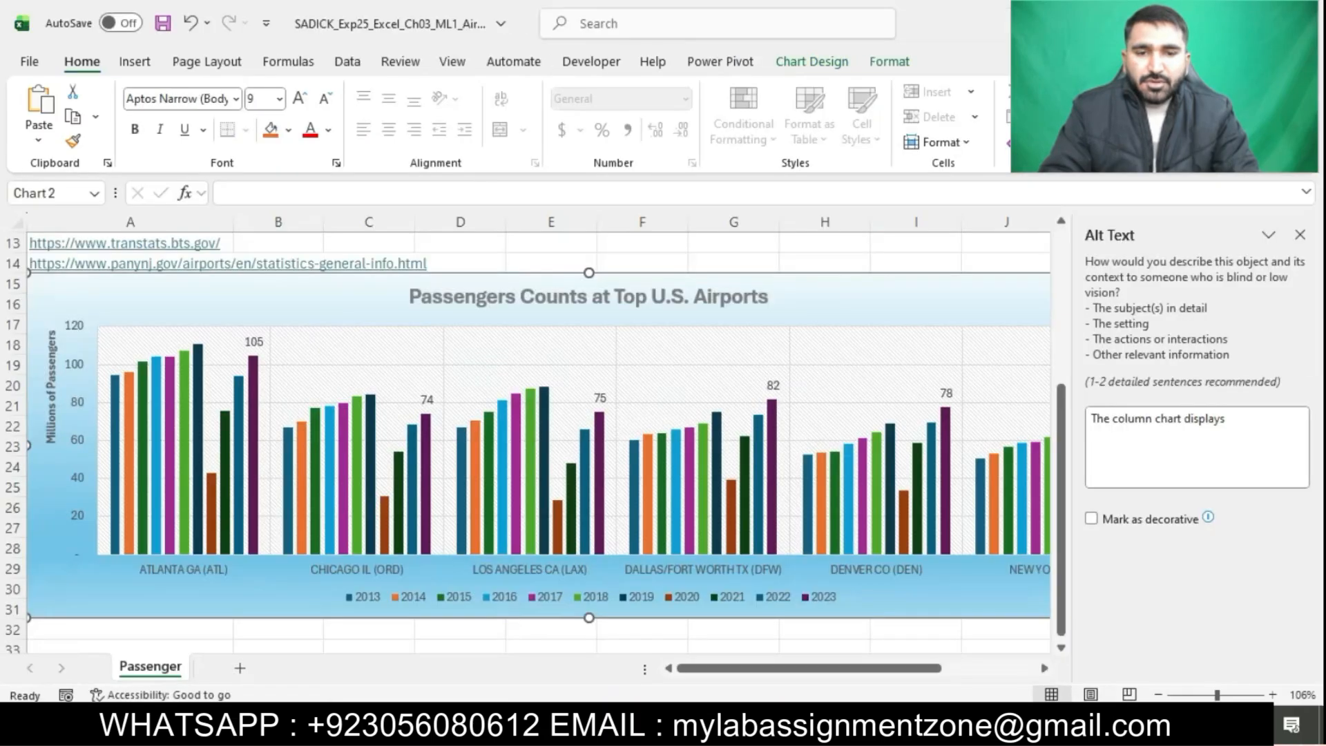
left_click(1234, 429)
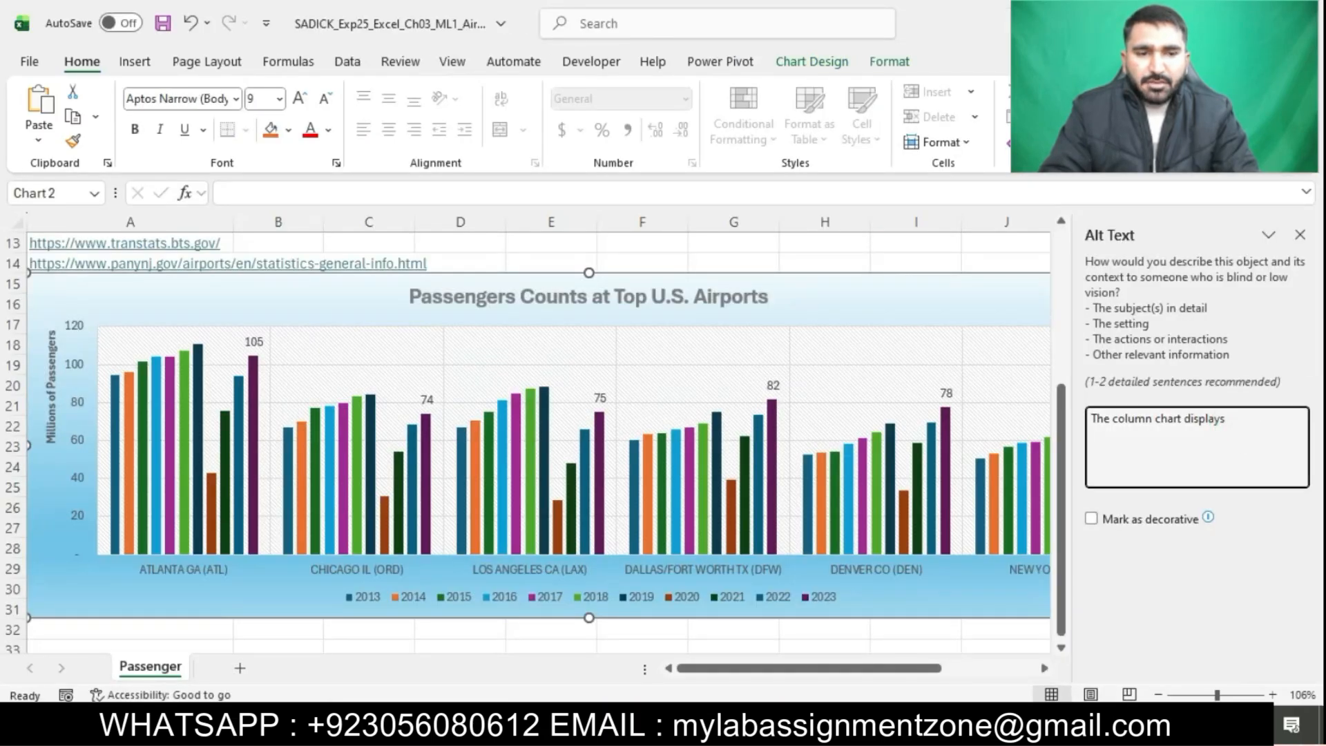
type("mber of")
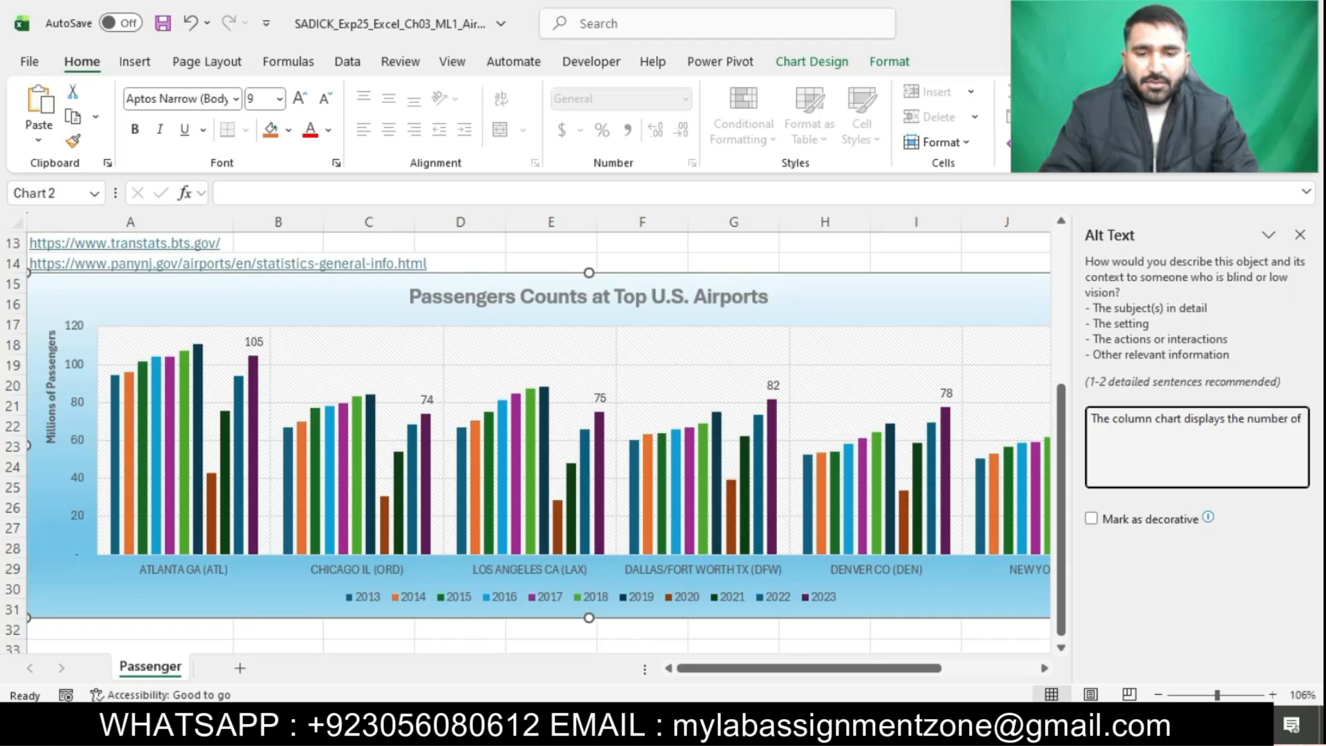
left_click(643, 727)
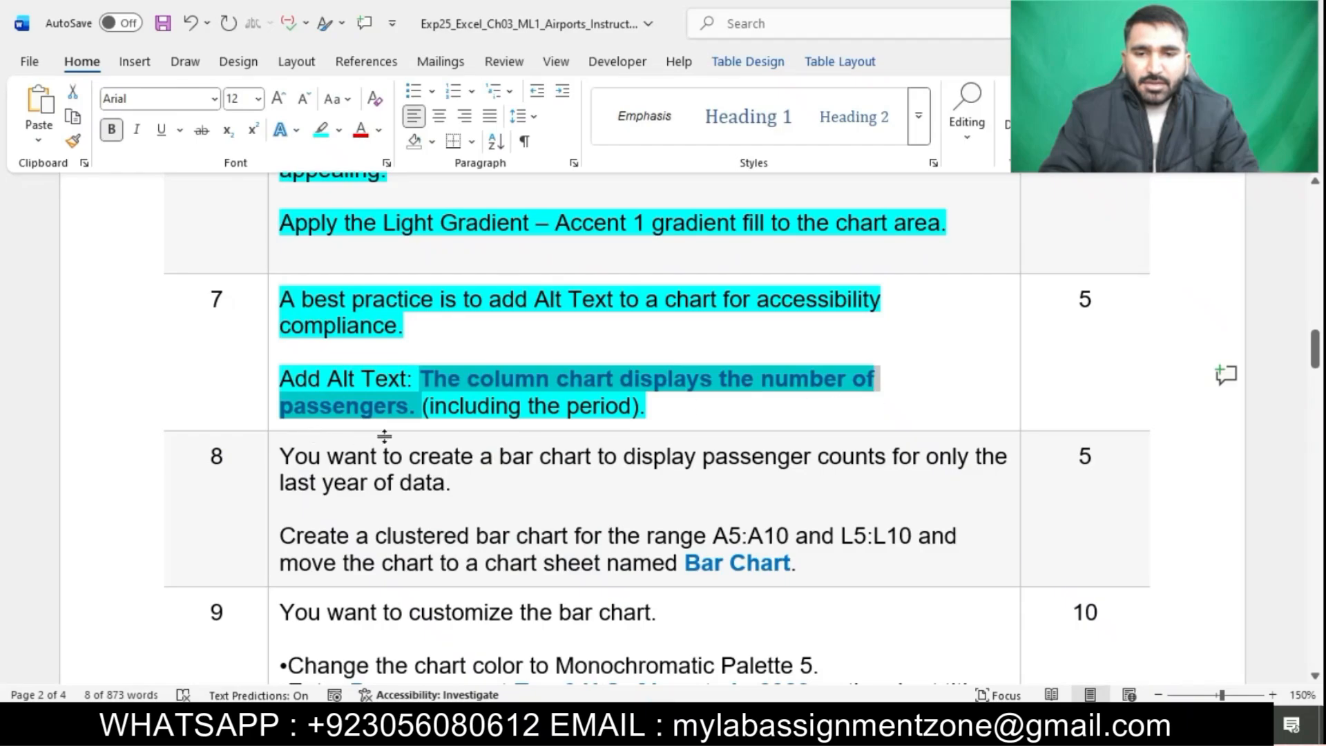
left_click(677, 726)
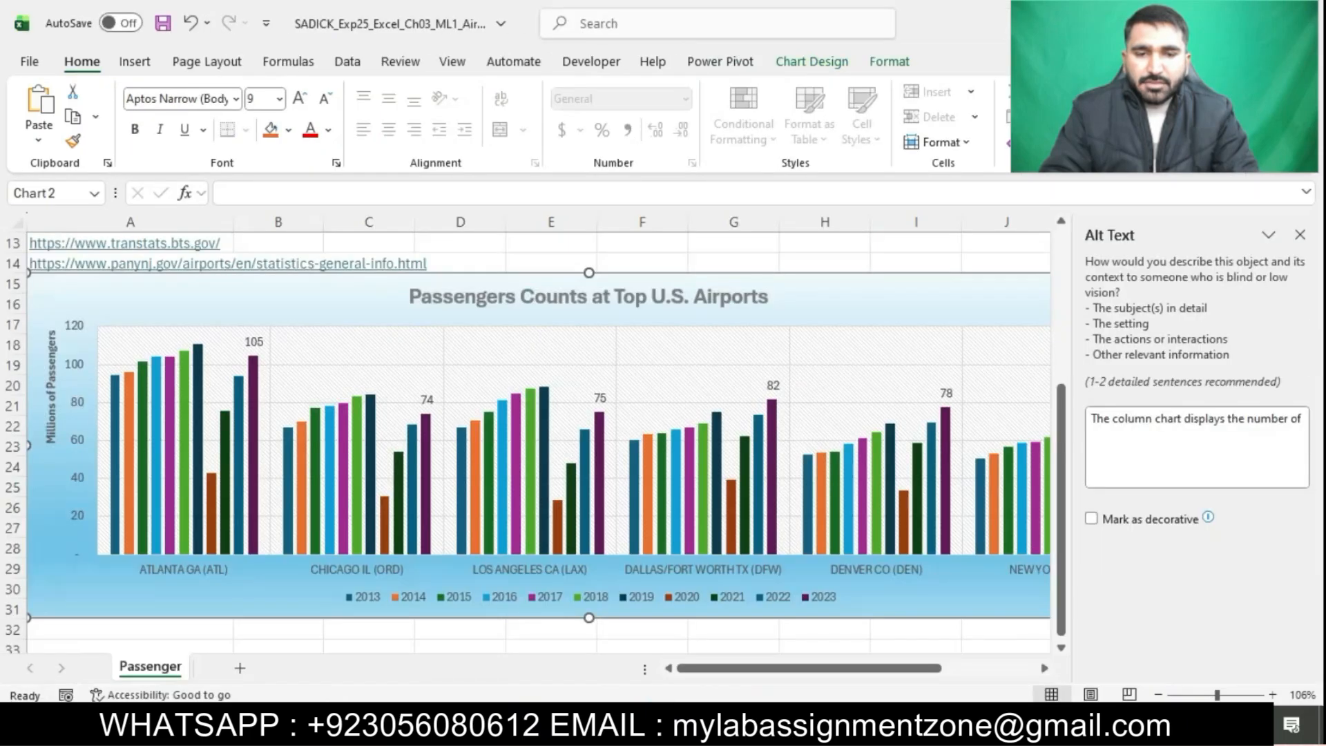
Finish the alt text with "passengers." including the period
type("p")
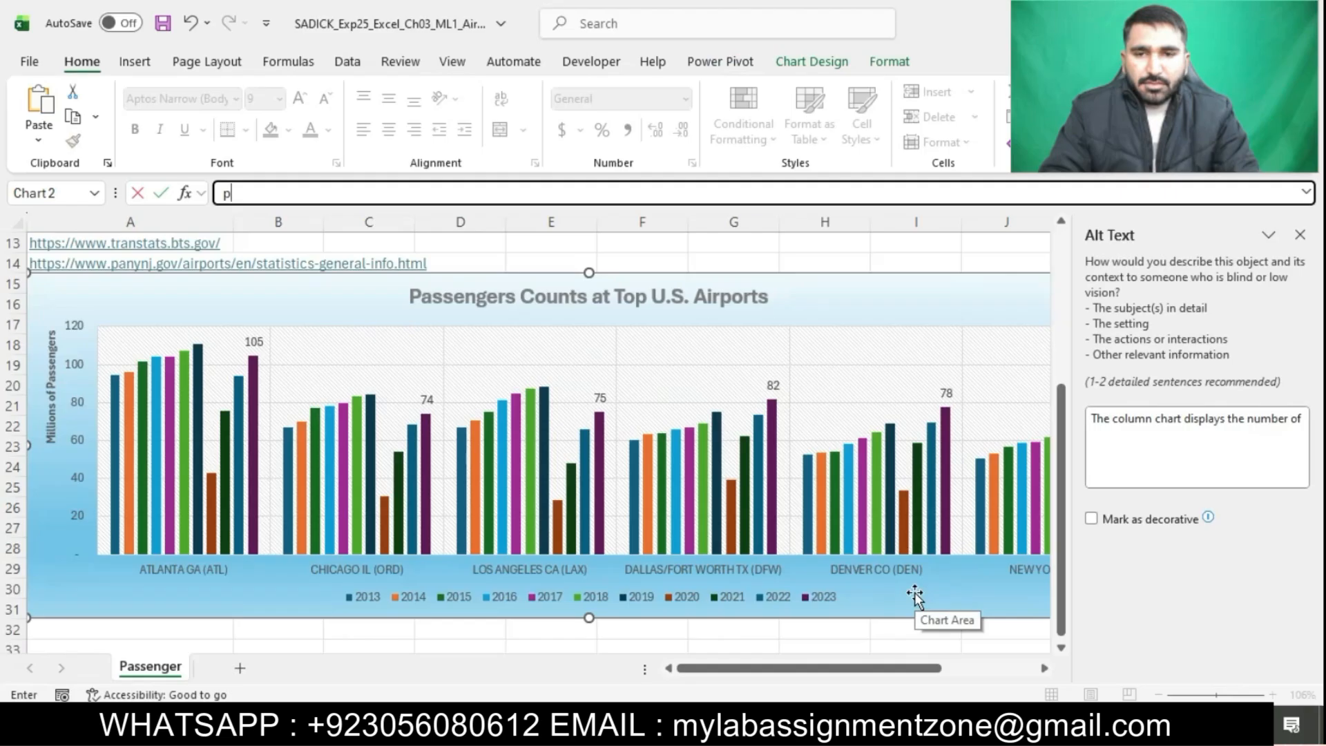
key("BackSpace")
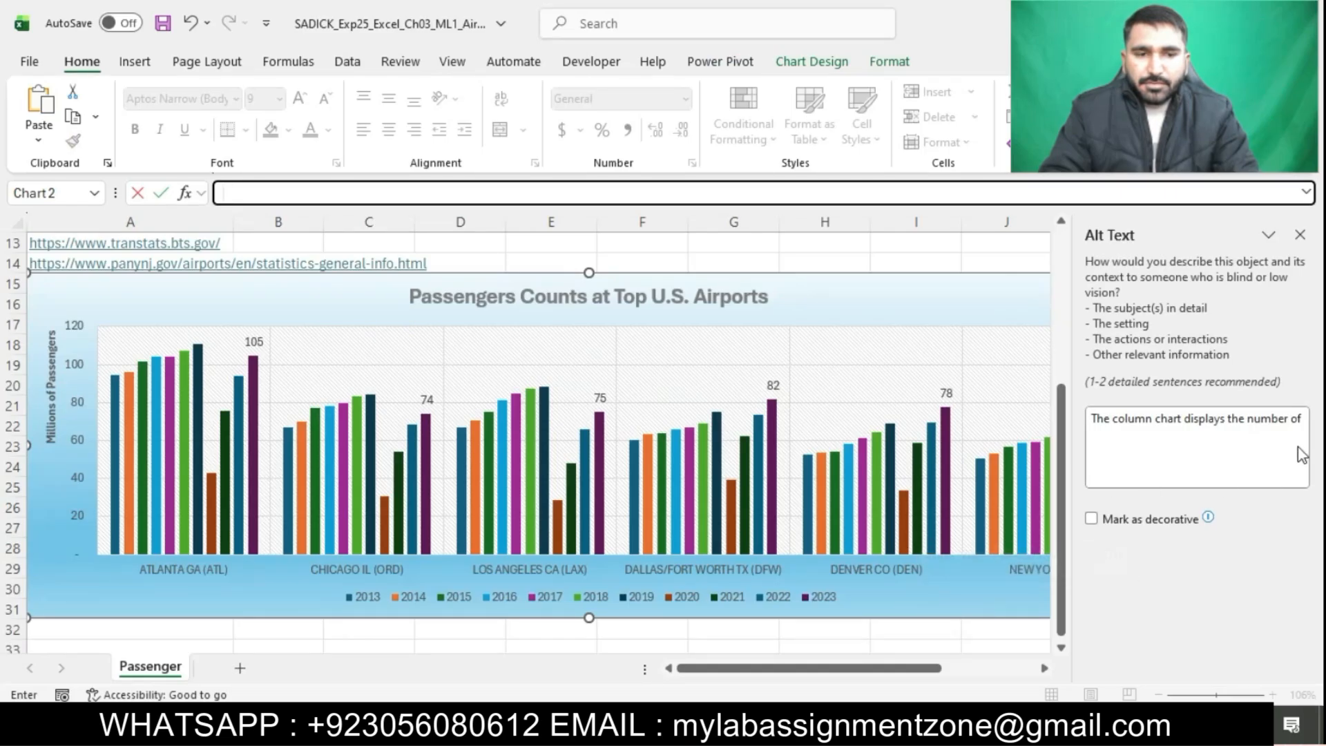
left_click(1301, 420)
left_click(1273, 418)
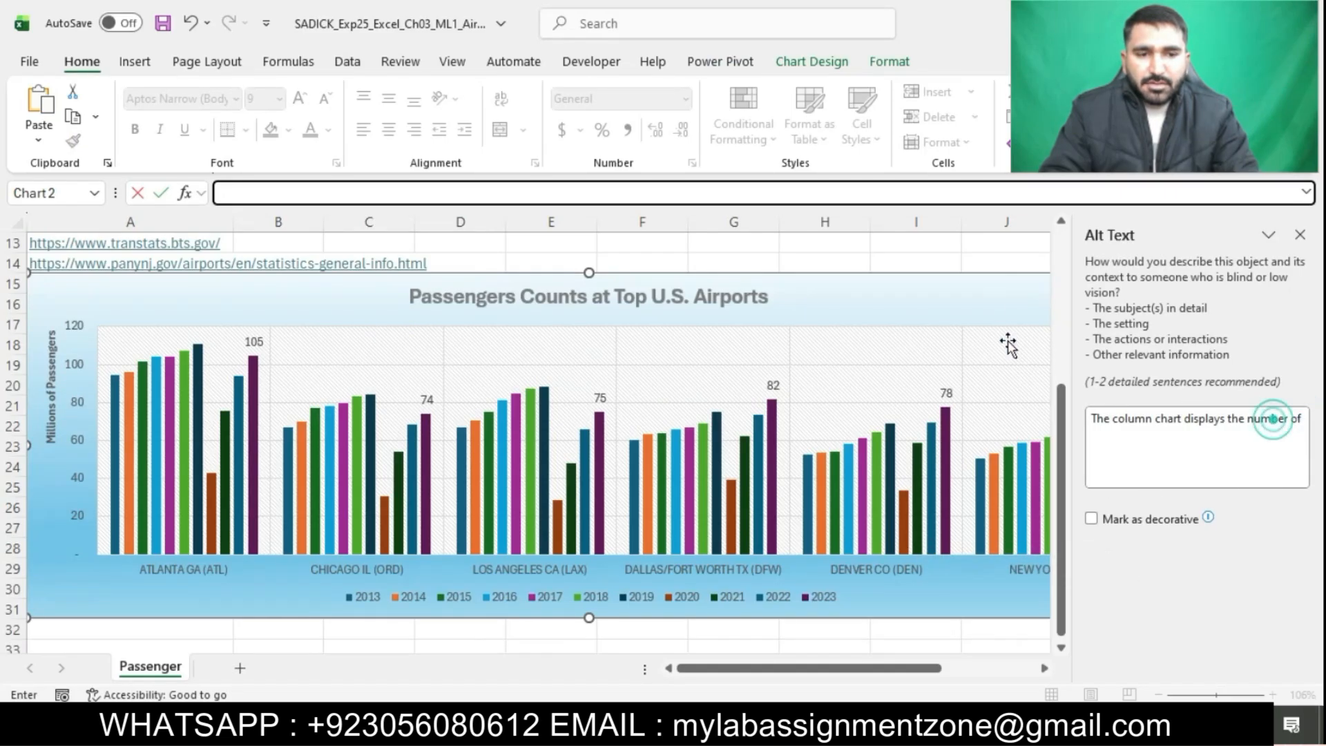
left_click(985, 294)
left_click(1144, 436)
left_click(1305, 419)
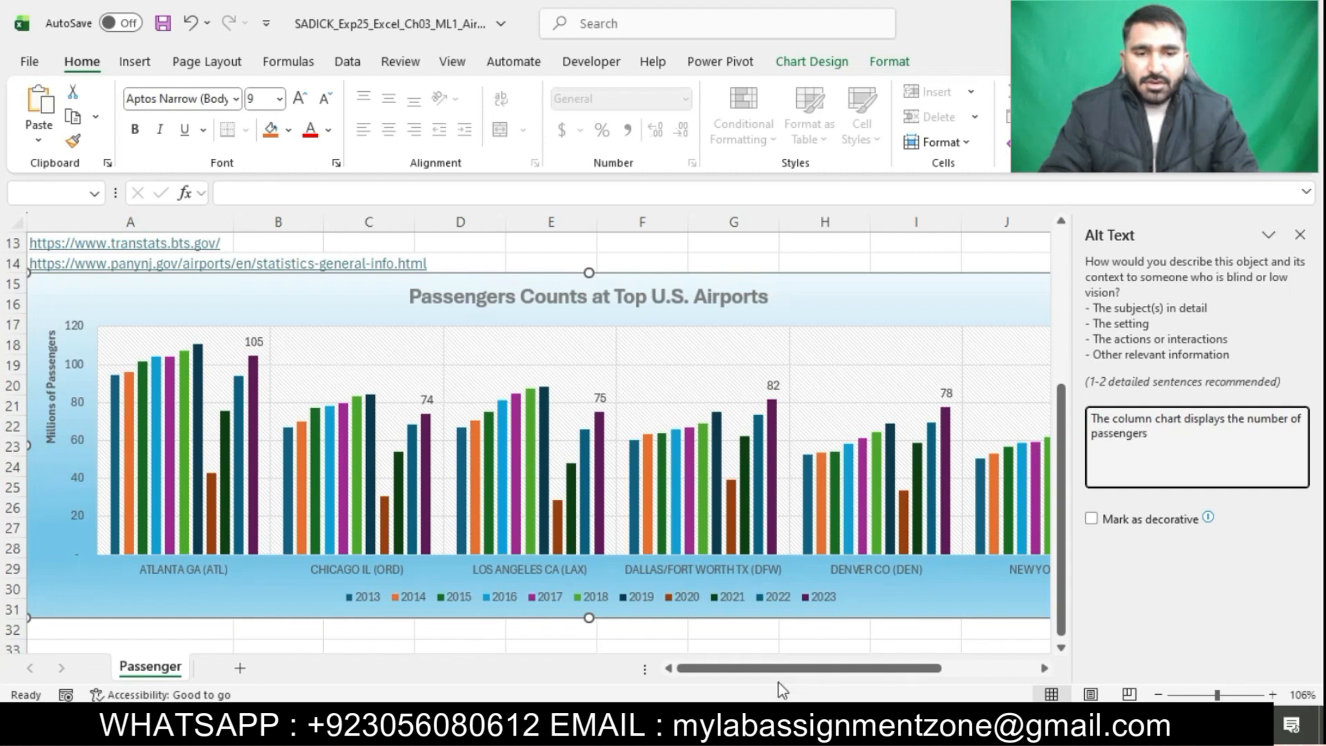
left_click(657, 725)
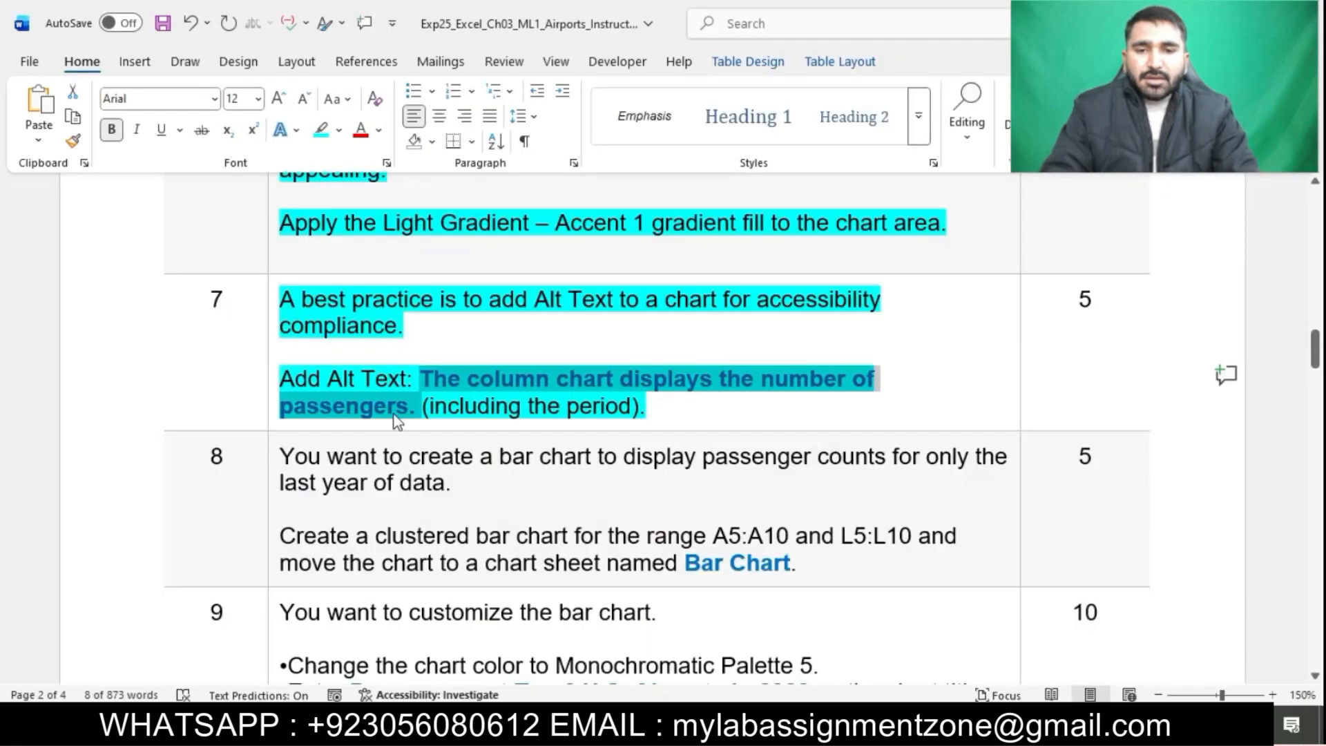
left_click(727, 725)
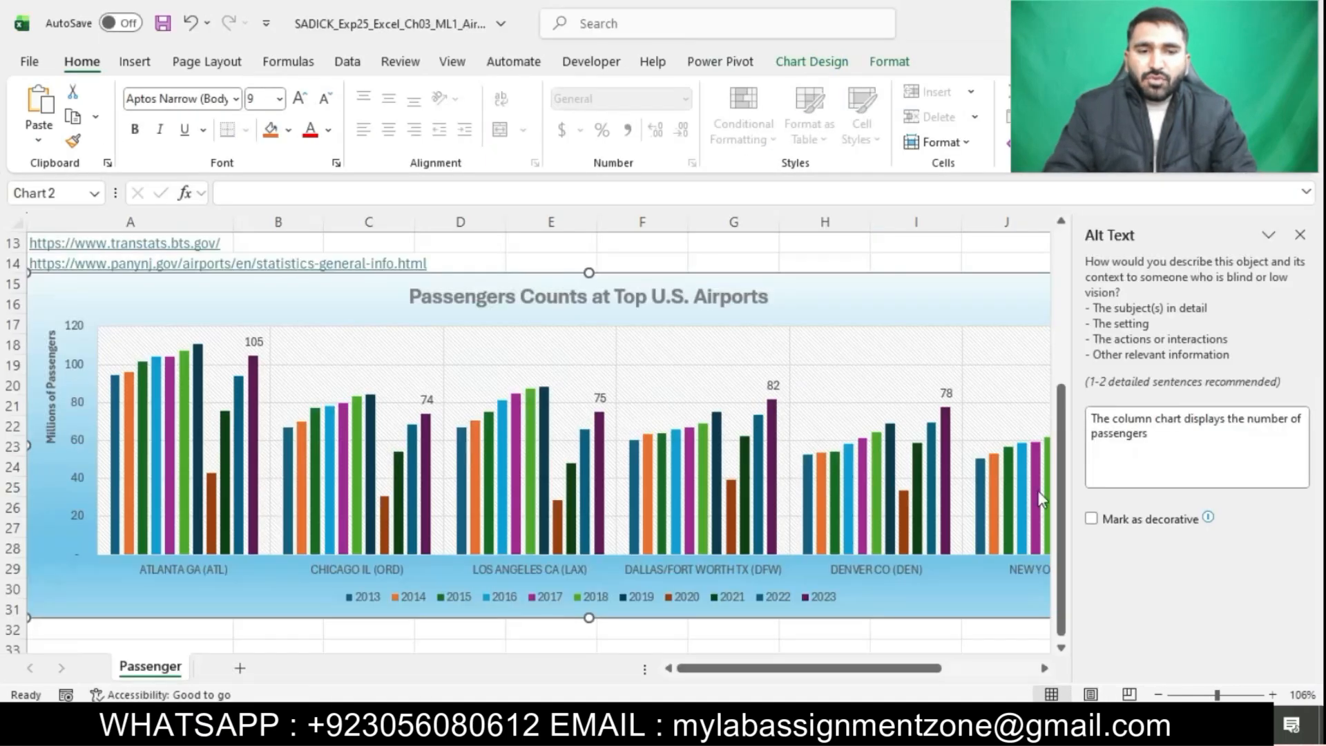
left_click(1169, 441)
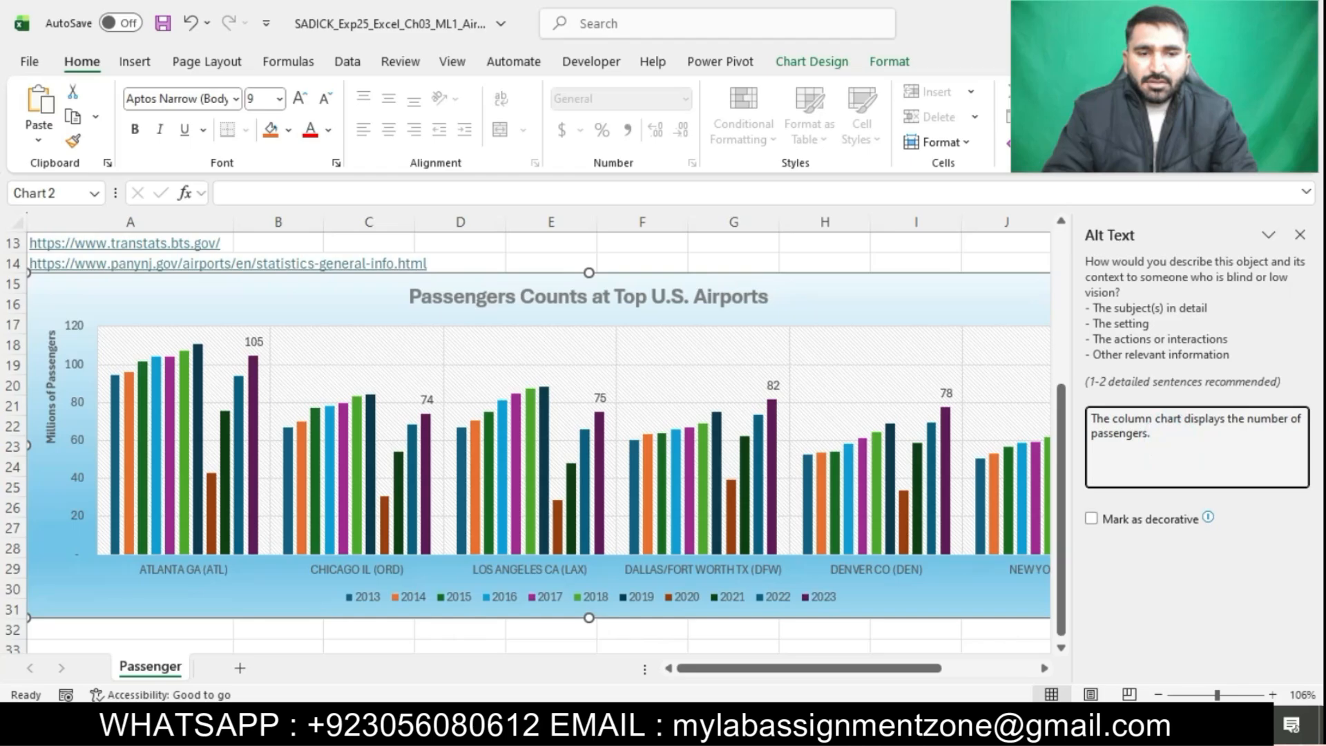
Close the Alt Text pane, deselect the chart, and switch back to the instructions document
left_click(1024, 291)
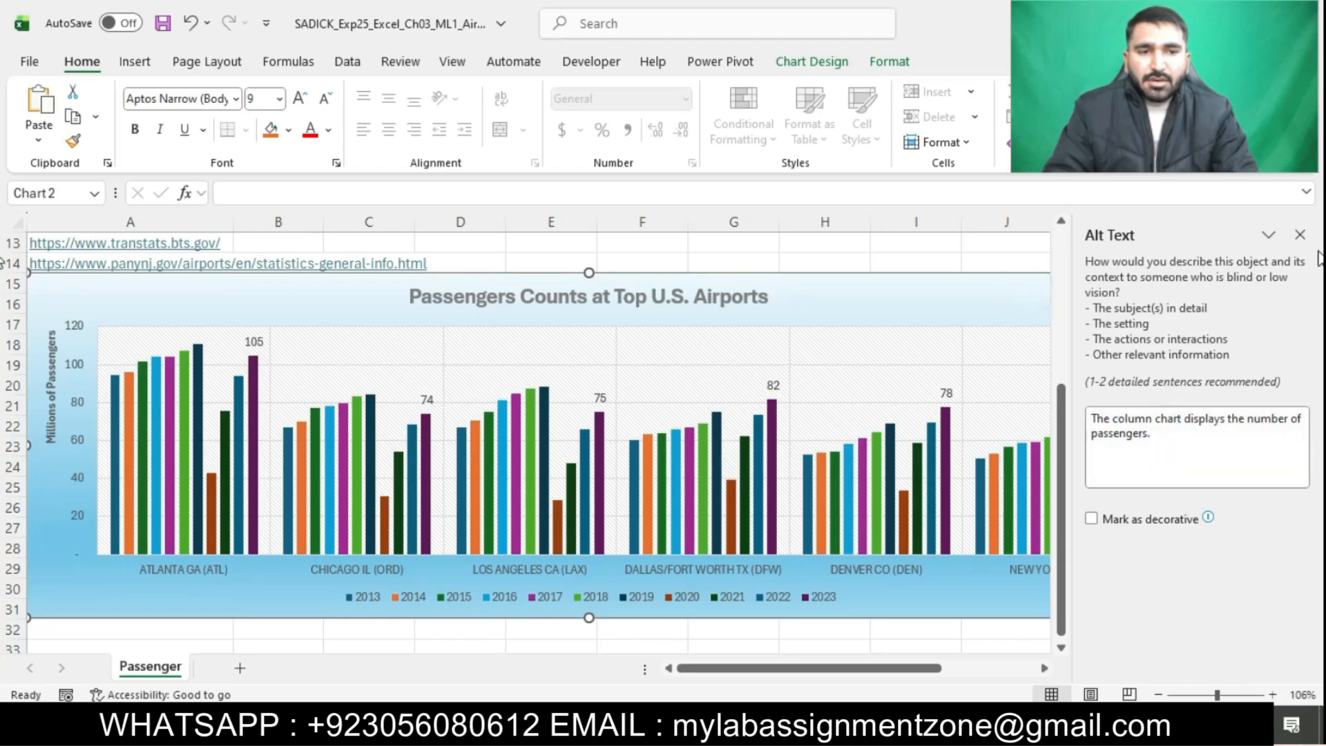
left_click(1006, 305)
left_click(1130, 423)
left_click(1155, 438)
left_click(1018, 310)
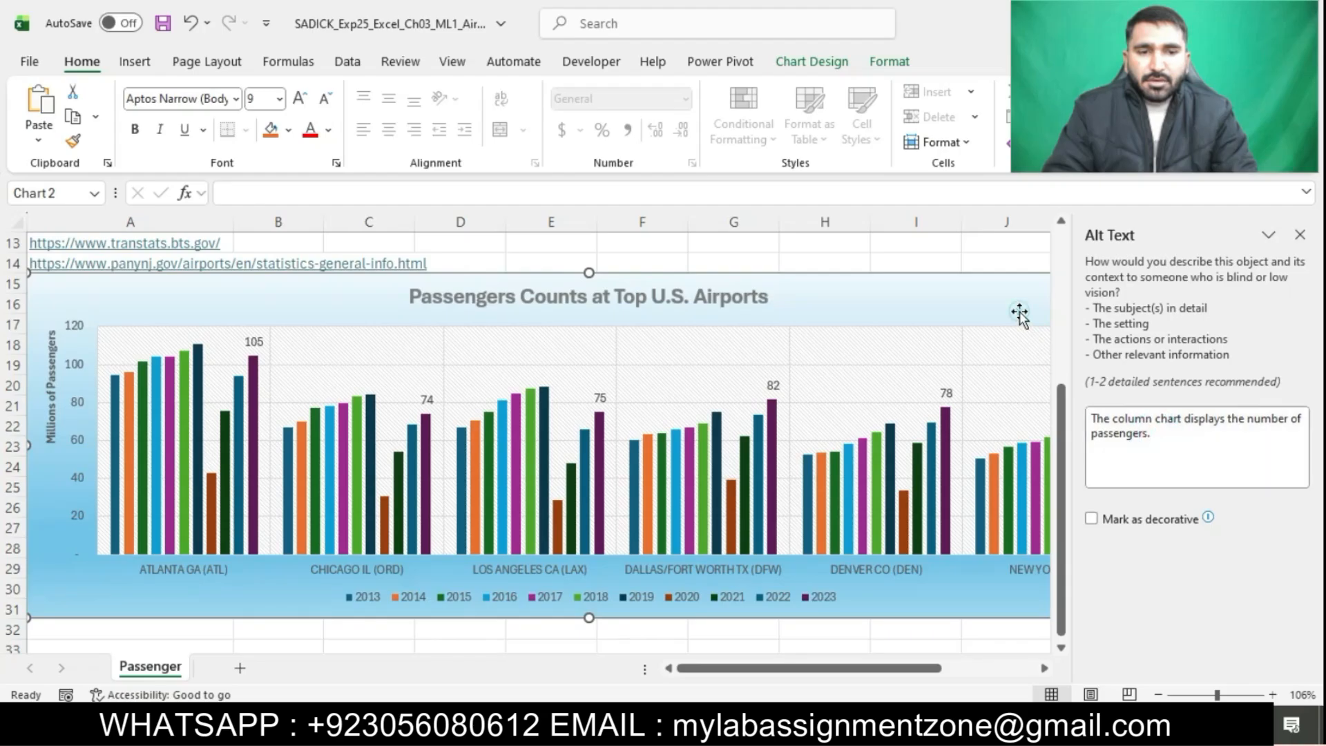
left_click(1300, 235)
left_click(1229, 568)
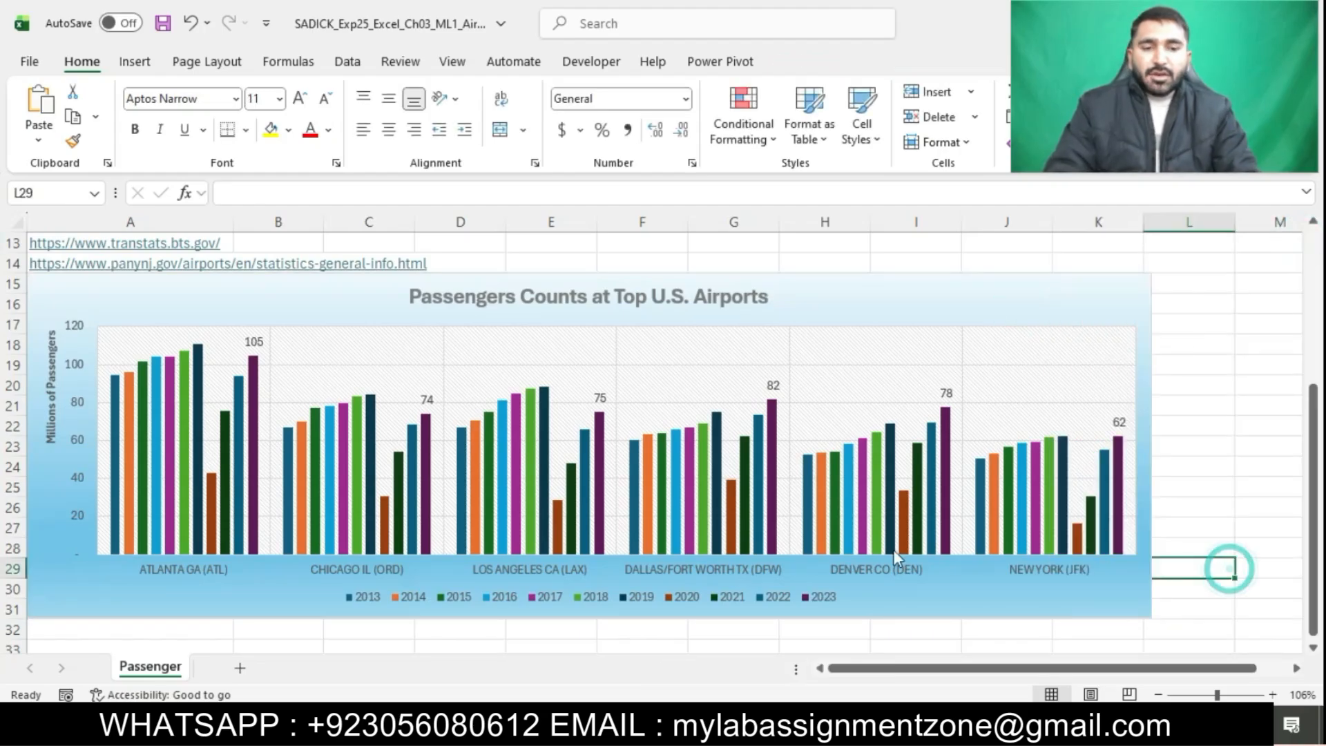
key("alt+Tab")
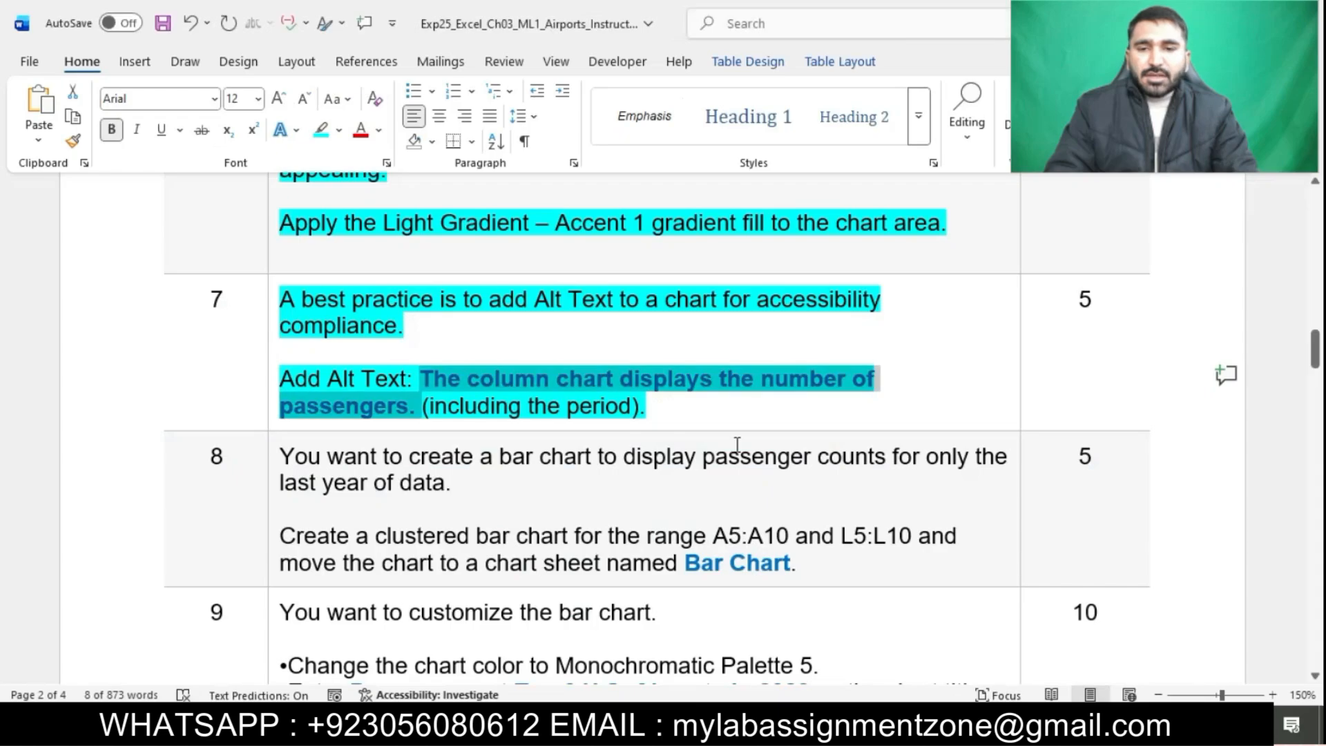
Highlight step 8 of the instructions to mark it as the current task
scroll(740, 437, "down", 1)
scroll(740, 437, "down", 4)
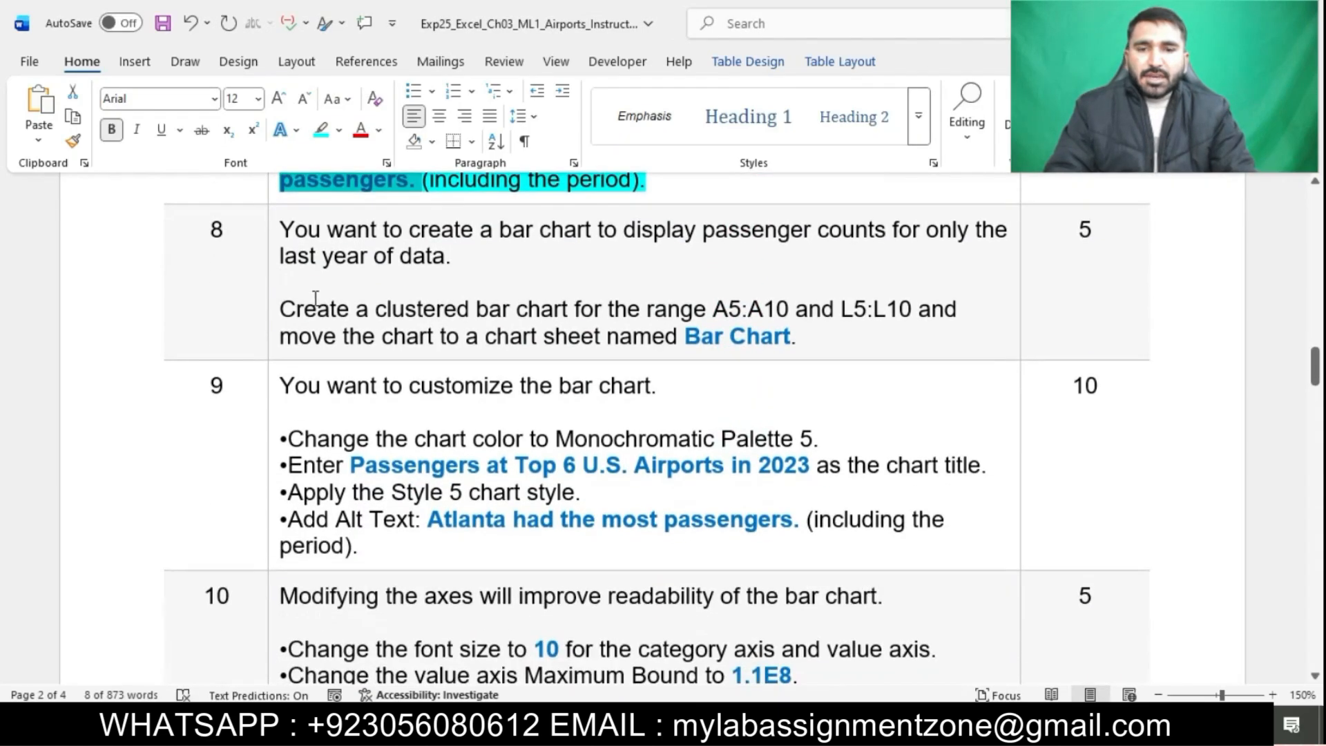
left_click(272, 236)
left_click(273, 234)
left_click(361, 199)
left_click(403, 280)
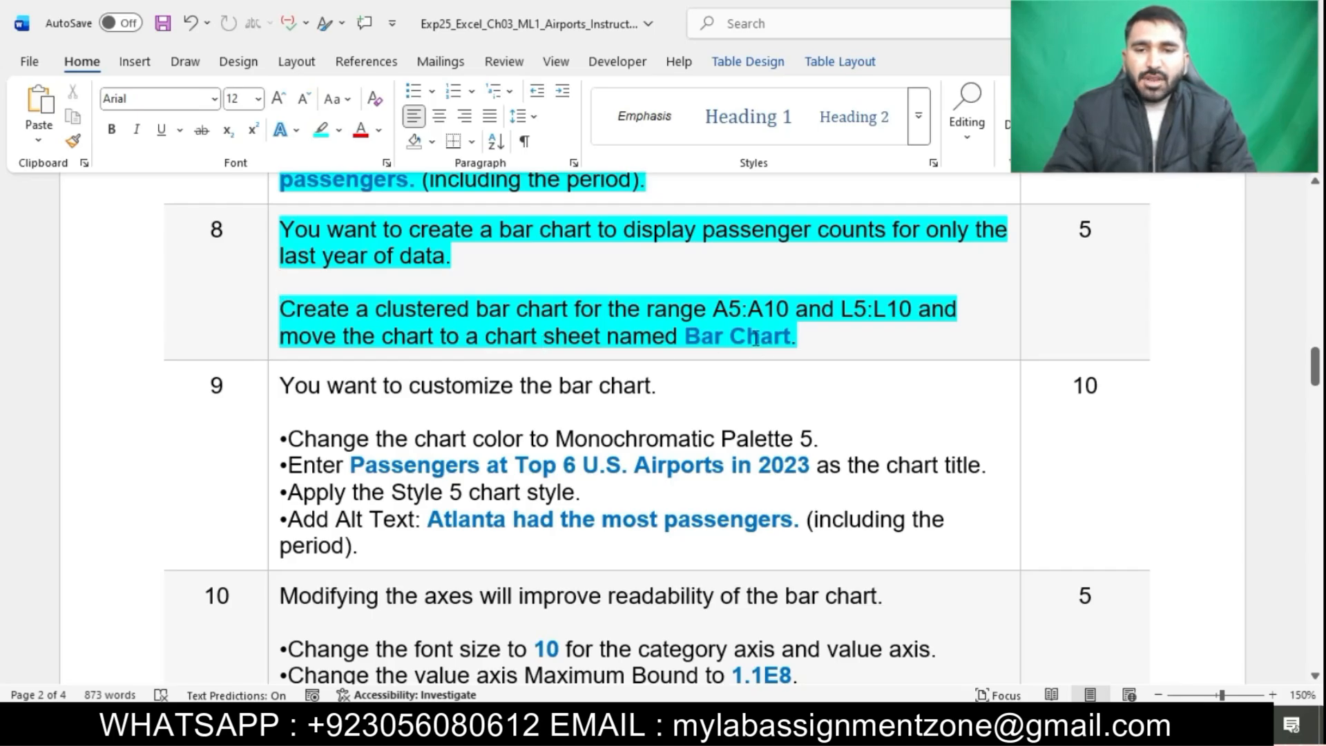
Copy the range A5:A10 from the instructions and select it in the worksheet
left_click_drag(714, 309, 799, 312)
key("ctrl+c")
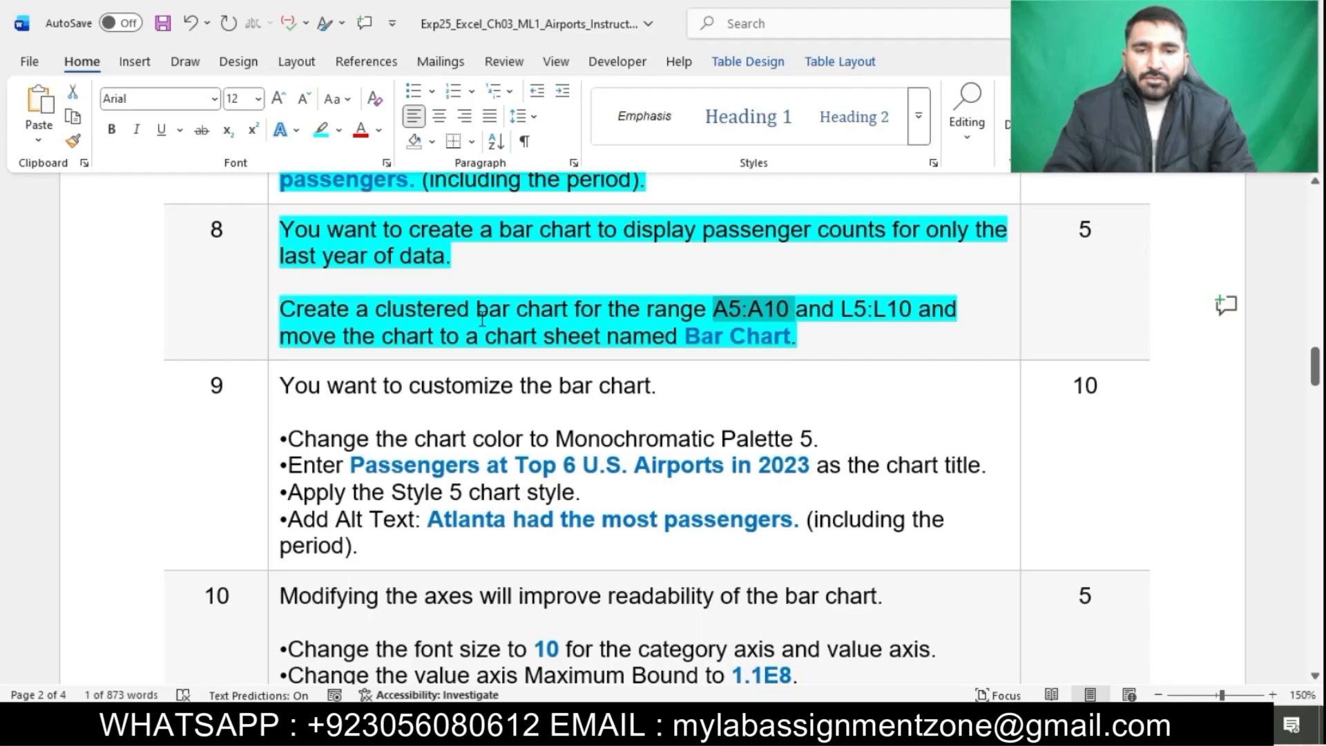
key("alt+Tab")
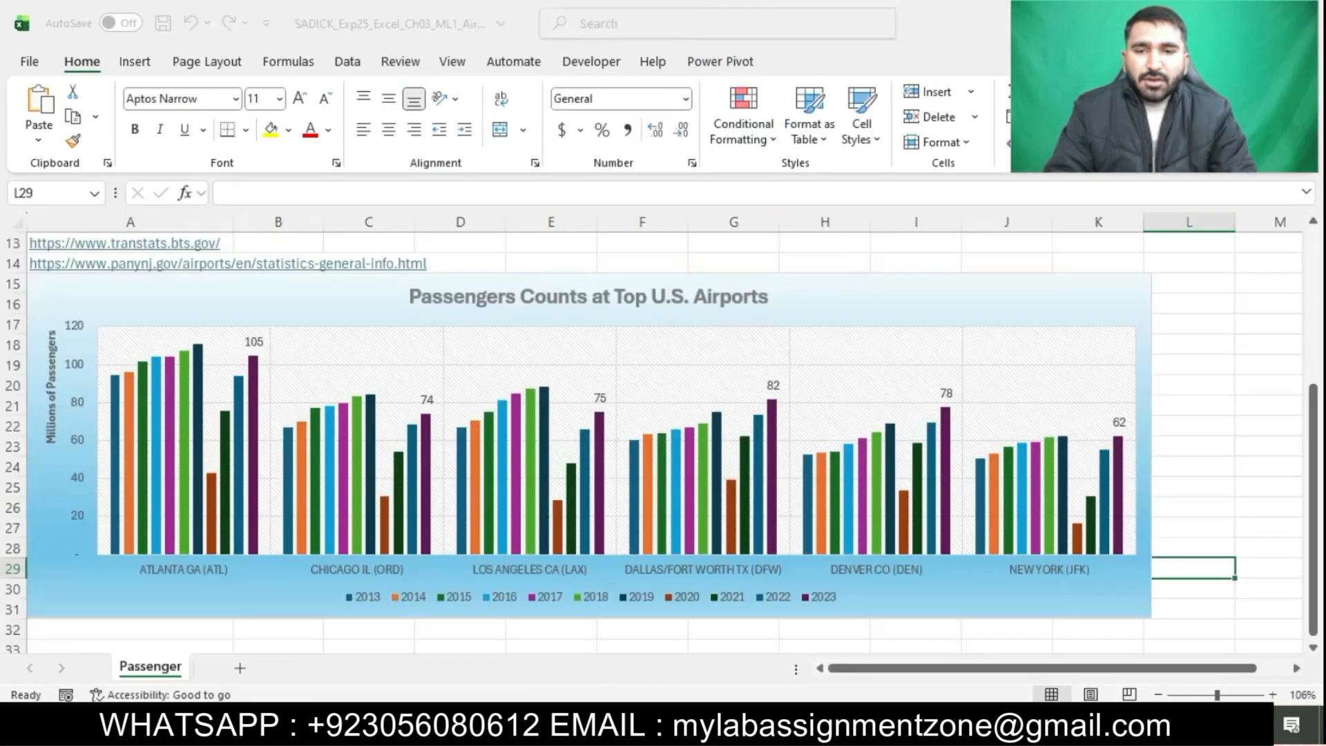
left_click(73, 193)
key("ctrl+v")
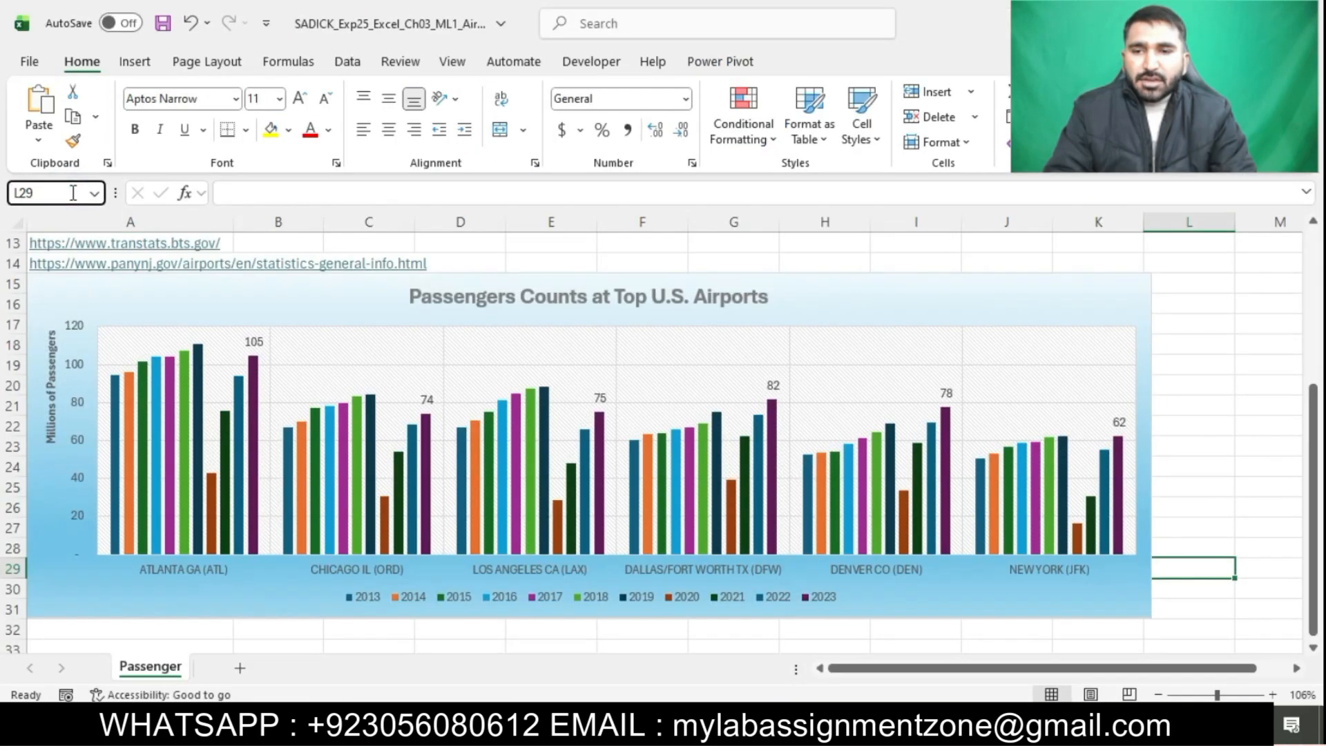
key("Return")
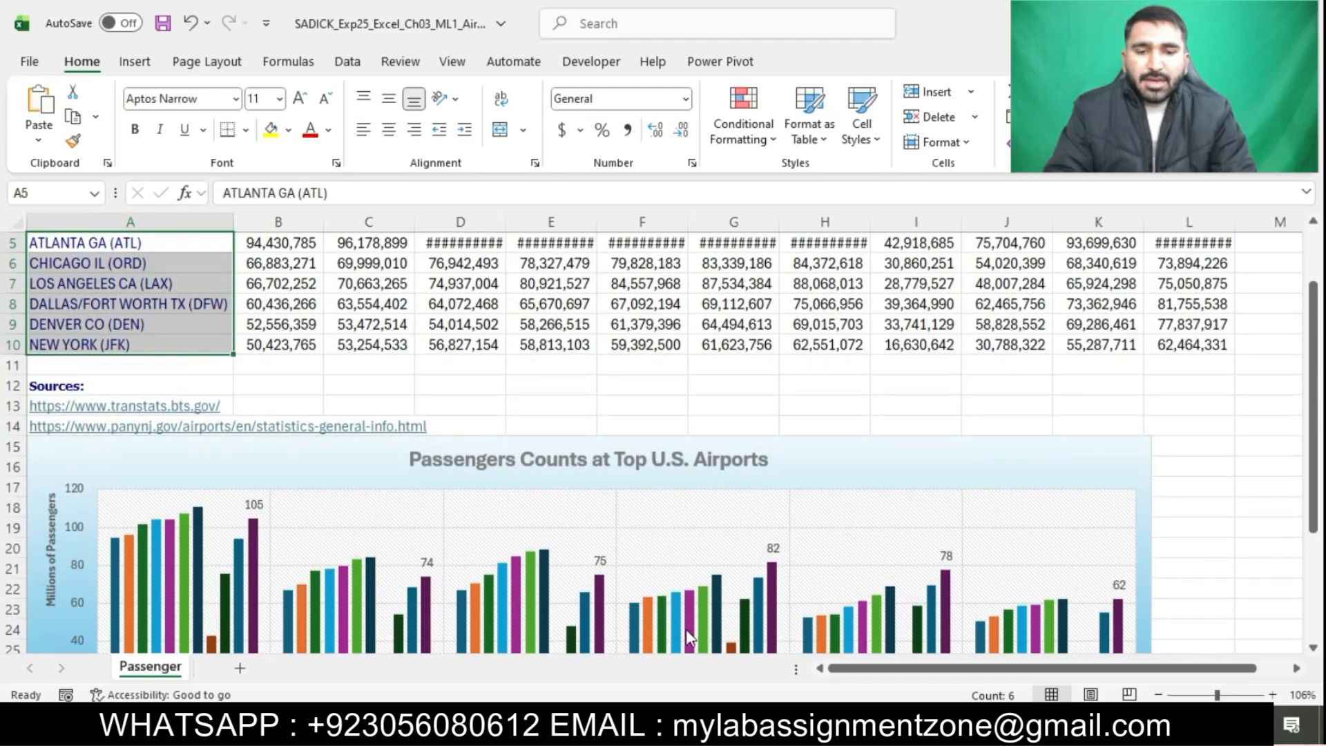
left_click(707, 725)
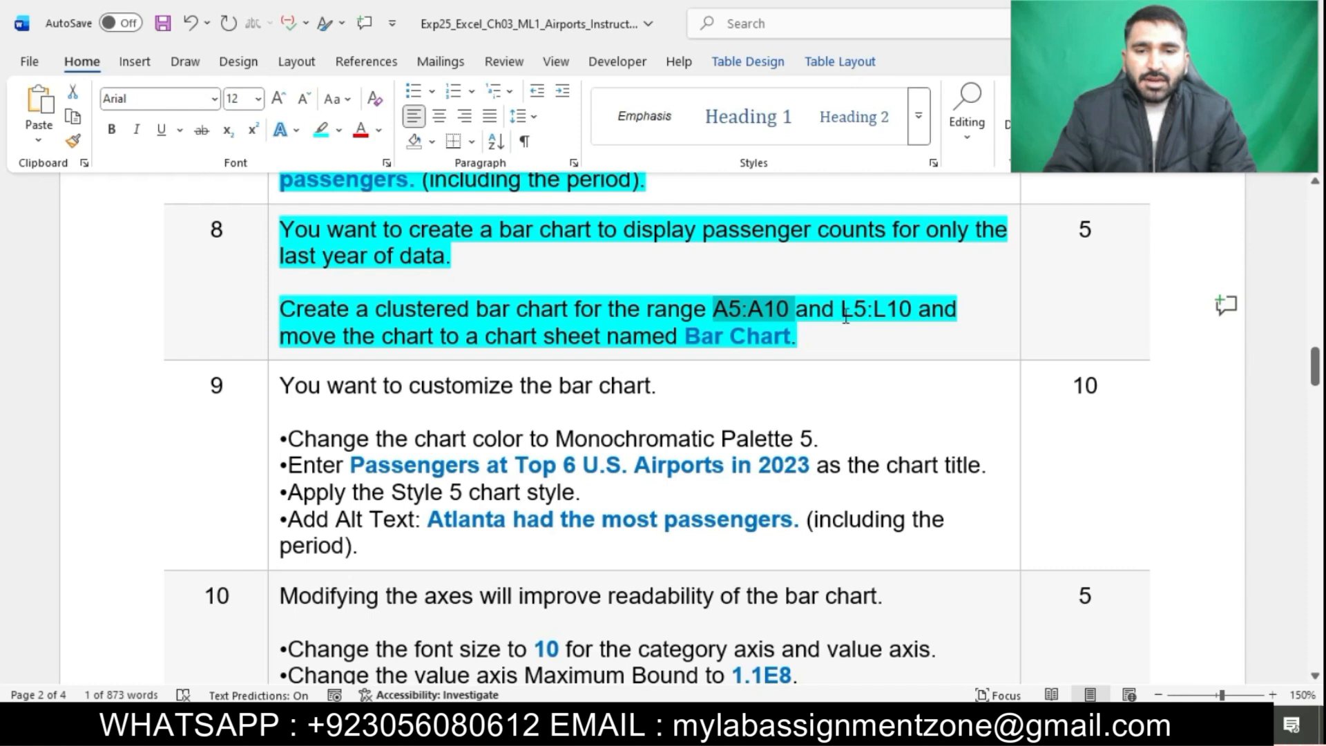
Copy L5:L10 from the instructions and add it to the worksheet selection alongside A5:A10
double_click(845, 316)
key("ctrl+c")
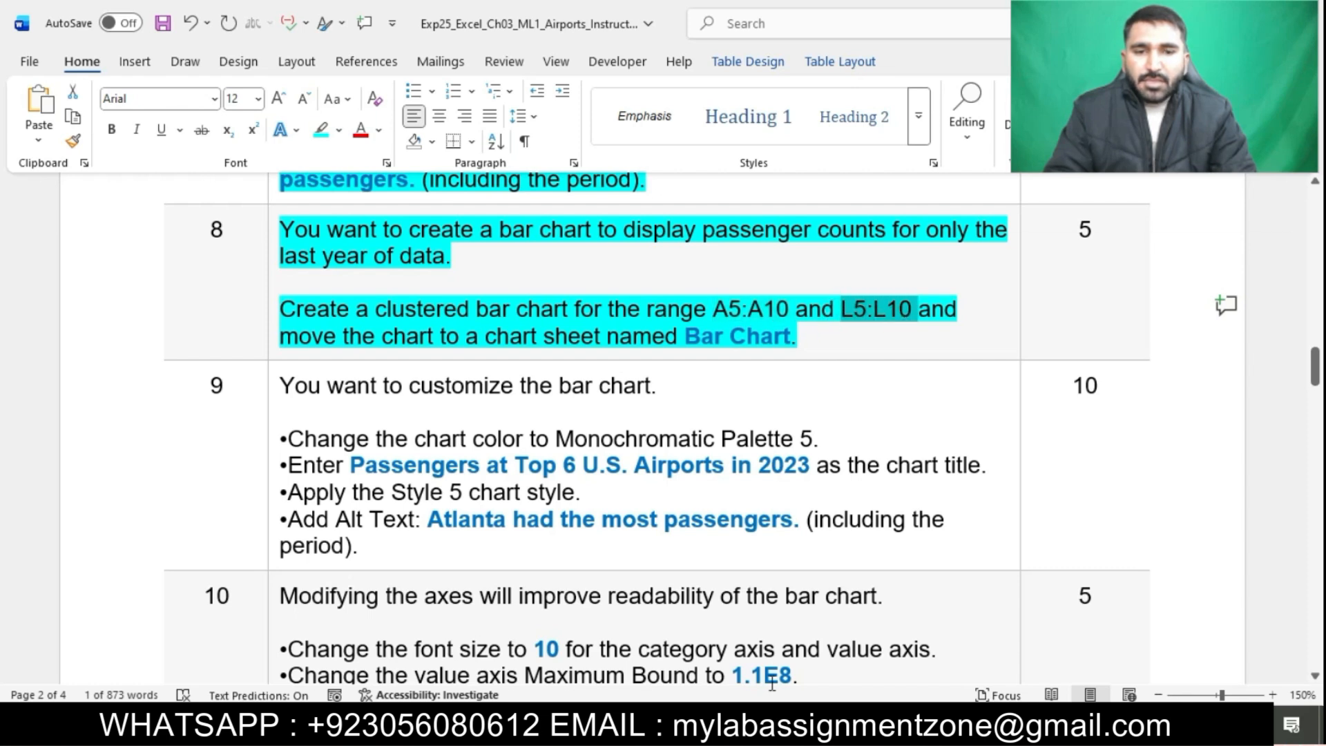
key("alt+Tab")
left_click(55, 194)
key("ctrl+v")
key("ctrl+Return")
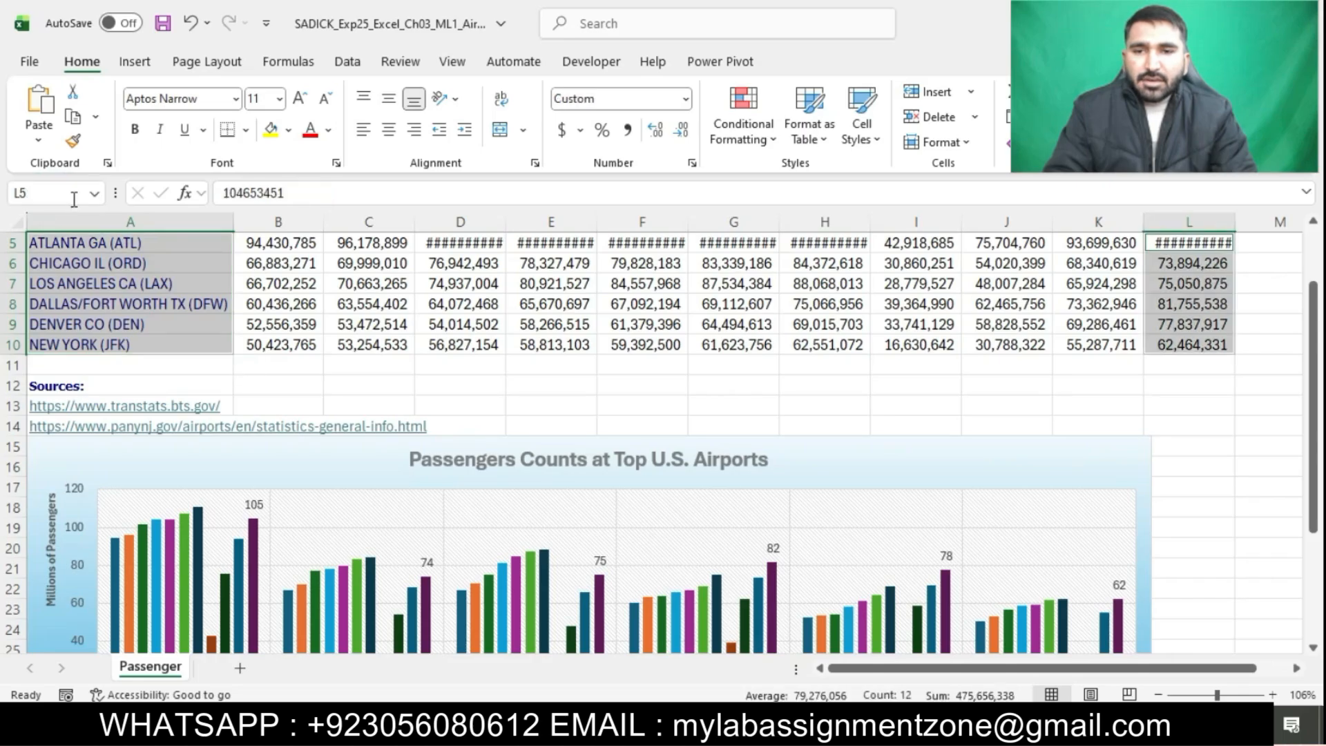
key("alt+Tab")
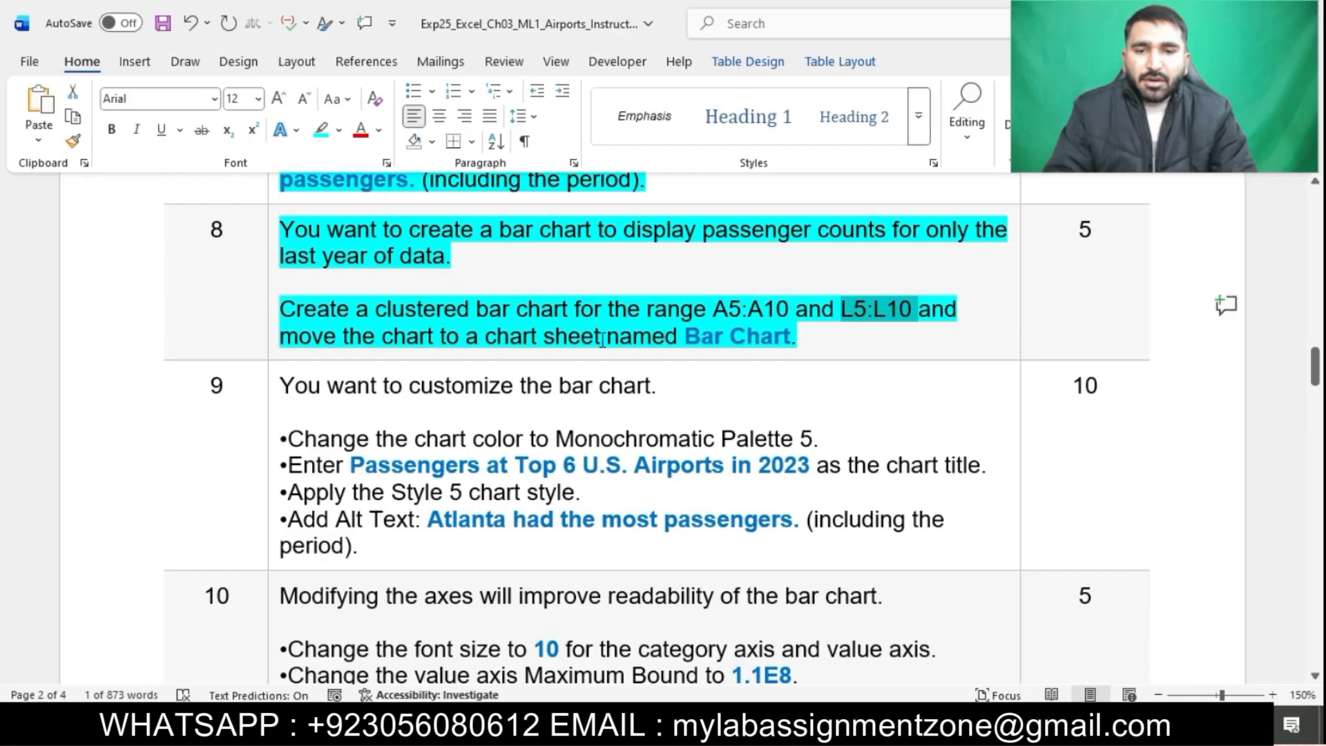
key("alt+Tab")
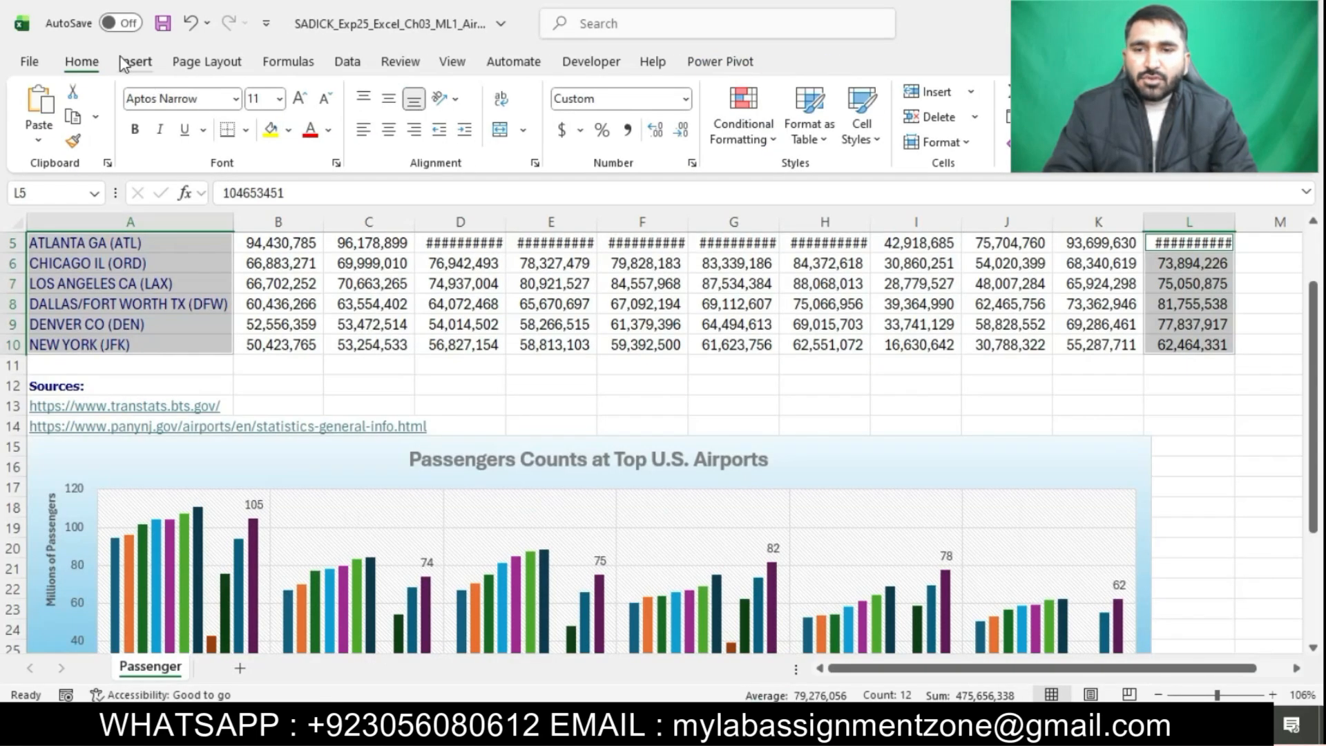
Insert a Clustered Bar chart from the selected ranges
left_click(131, 62)
left_click(719, 166)
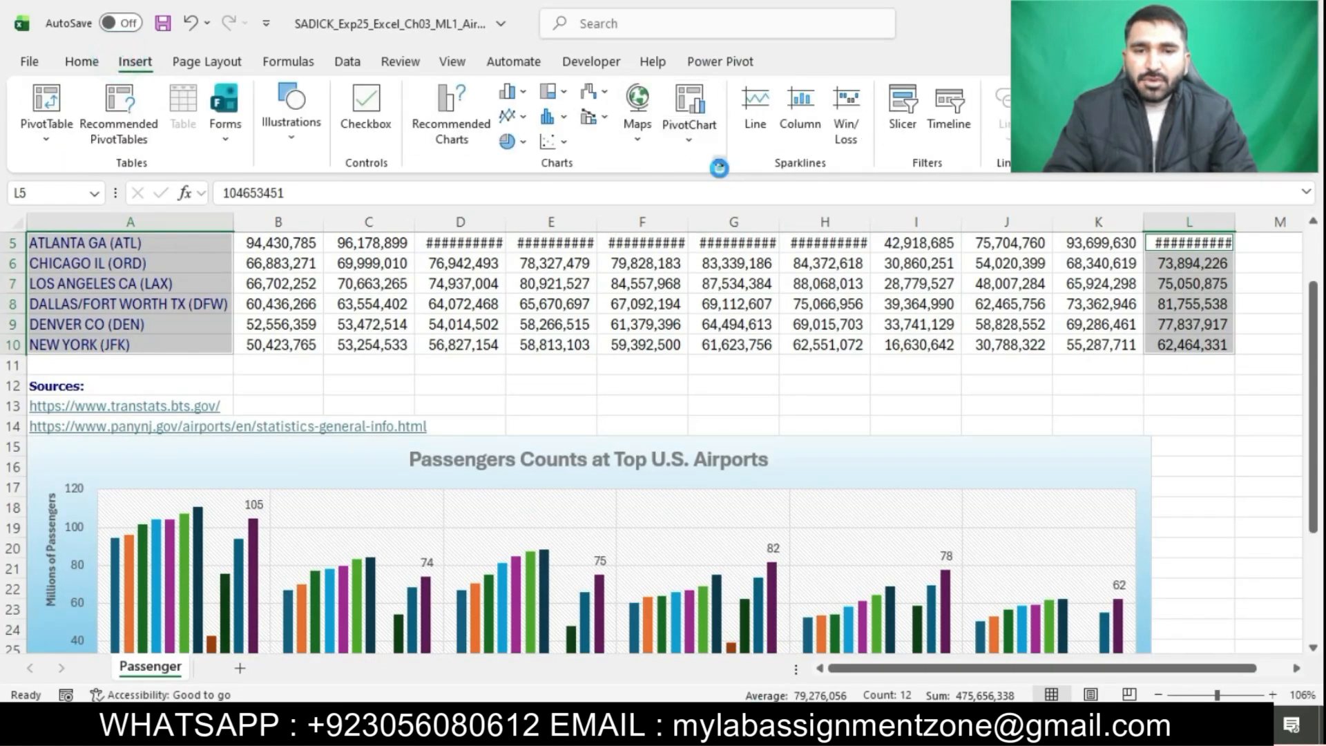
left_click(515, 112)
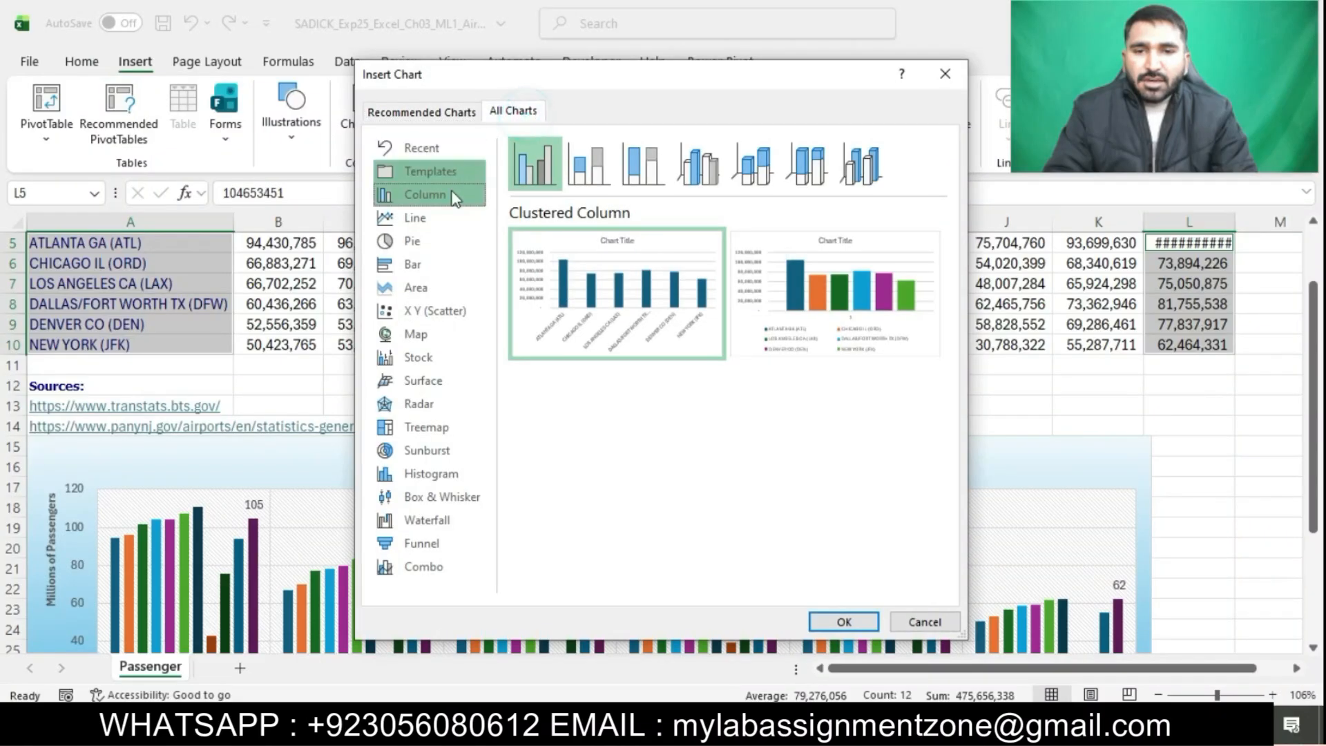
left_click(415, 265)
mouse_move(614, 284)
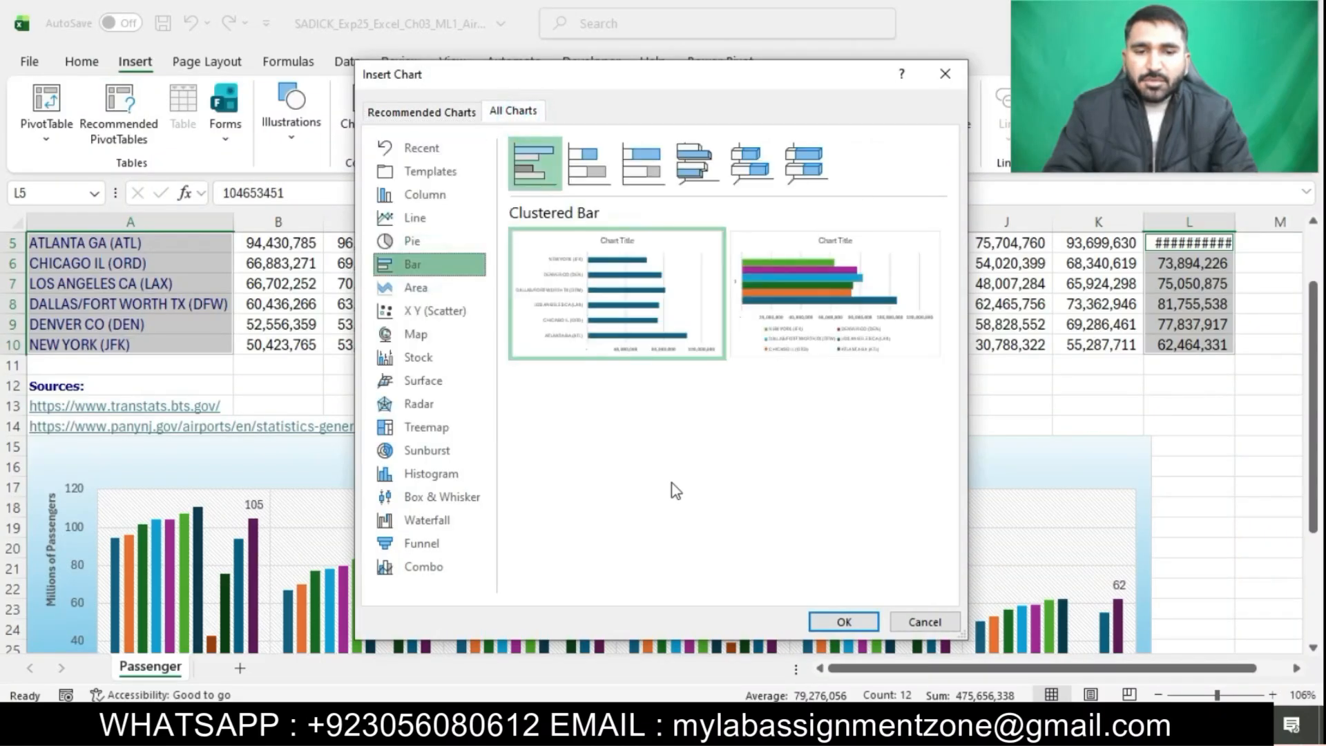
left_click(842, 622)
Move the bar chart to a new chart sheet named Bar Chart, copying the name from the instructions
key("alt+Tab")
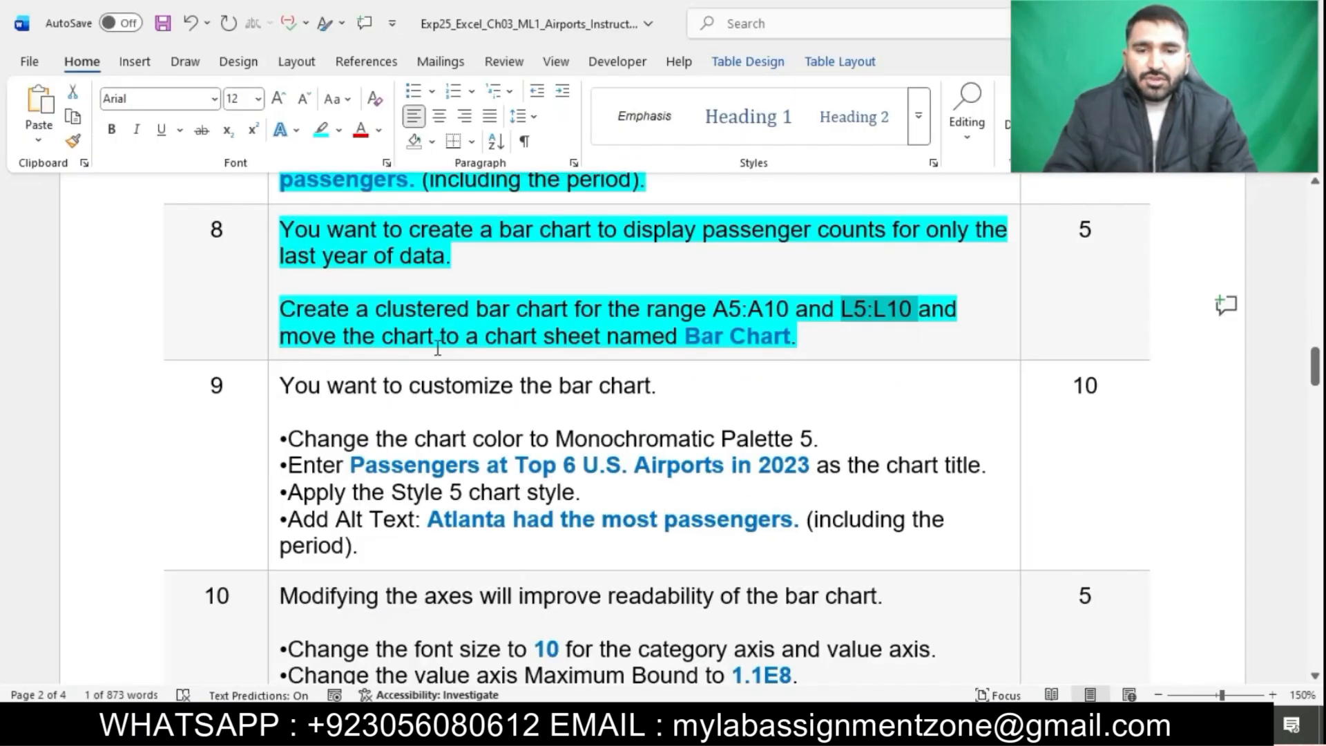
left_click_drag(685, 337, 789, 343)
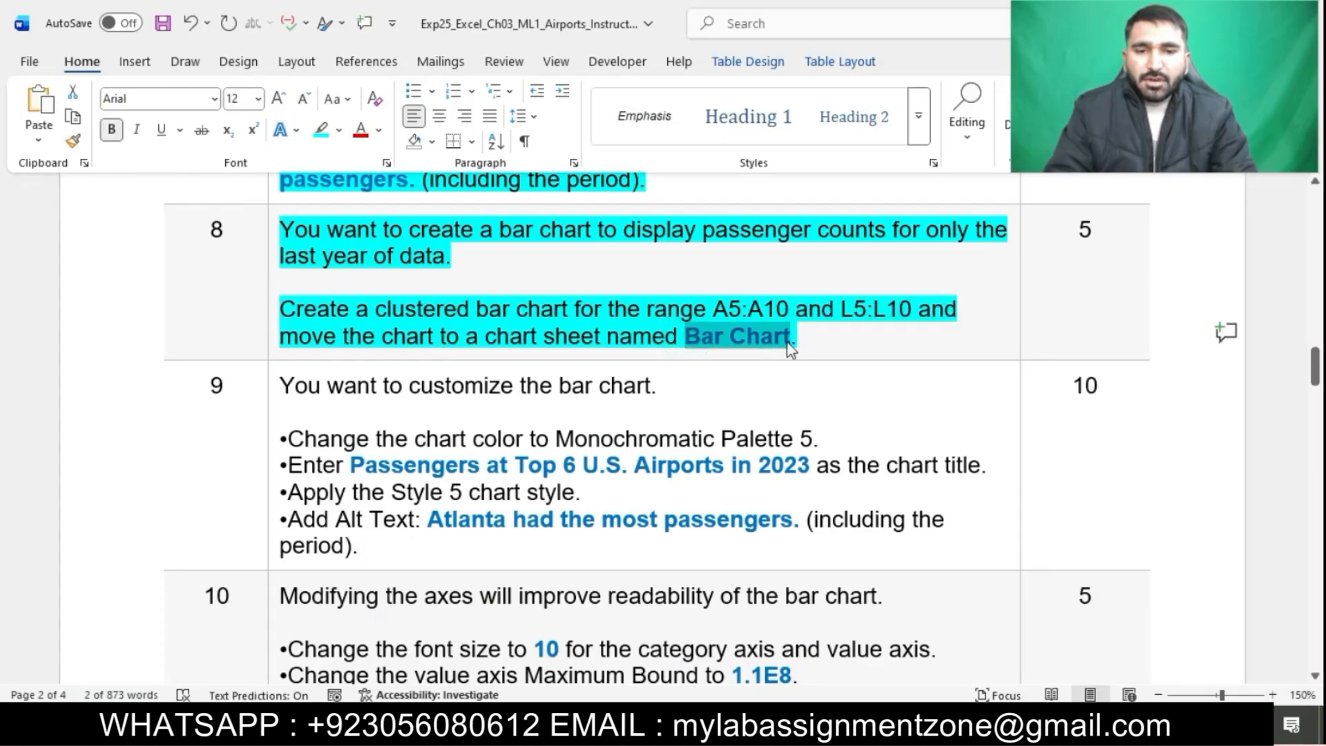
key("alt+Tab")
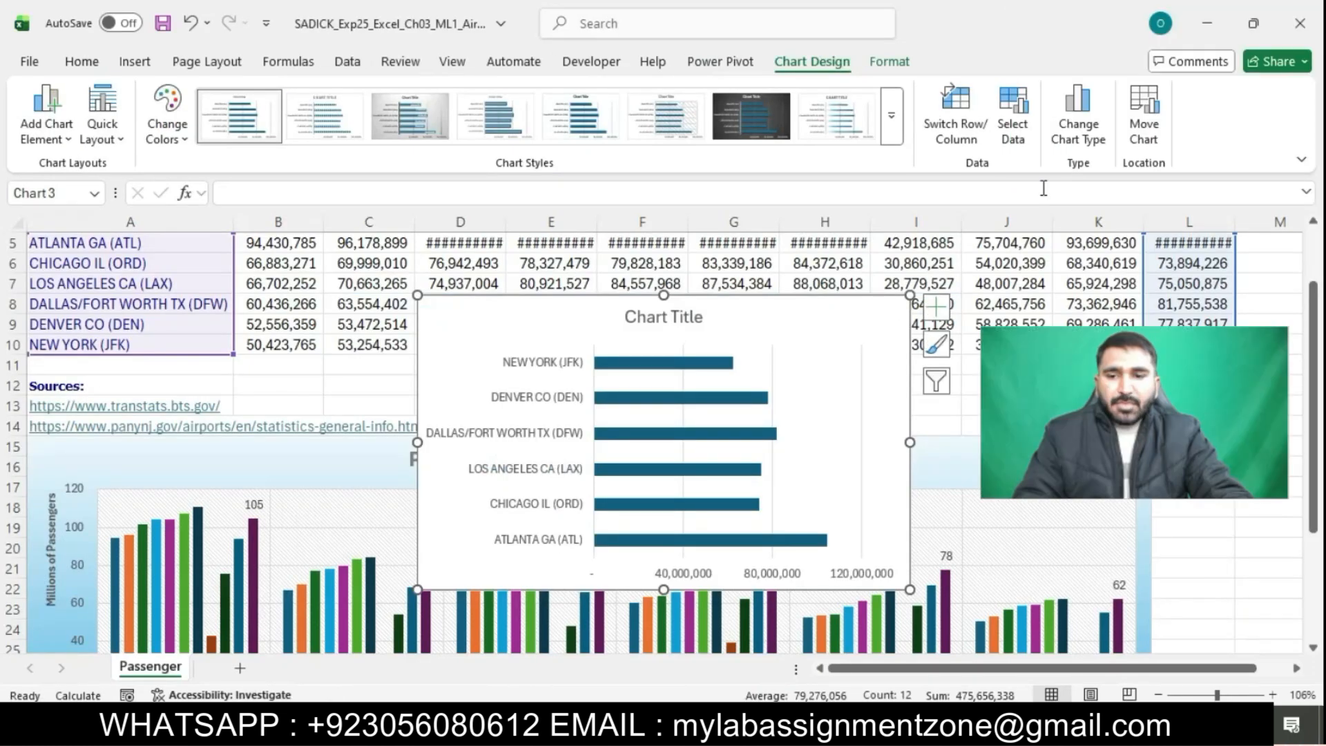
left_click(1144, 122)
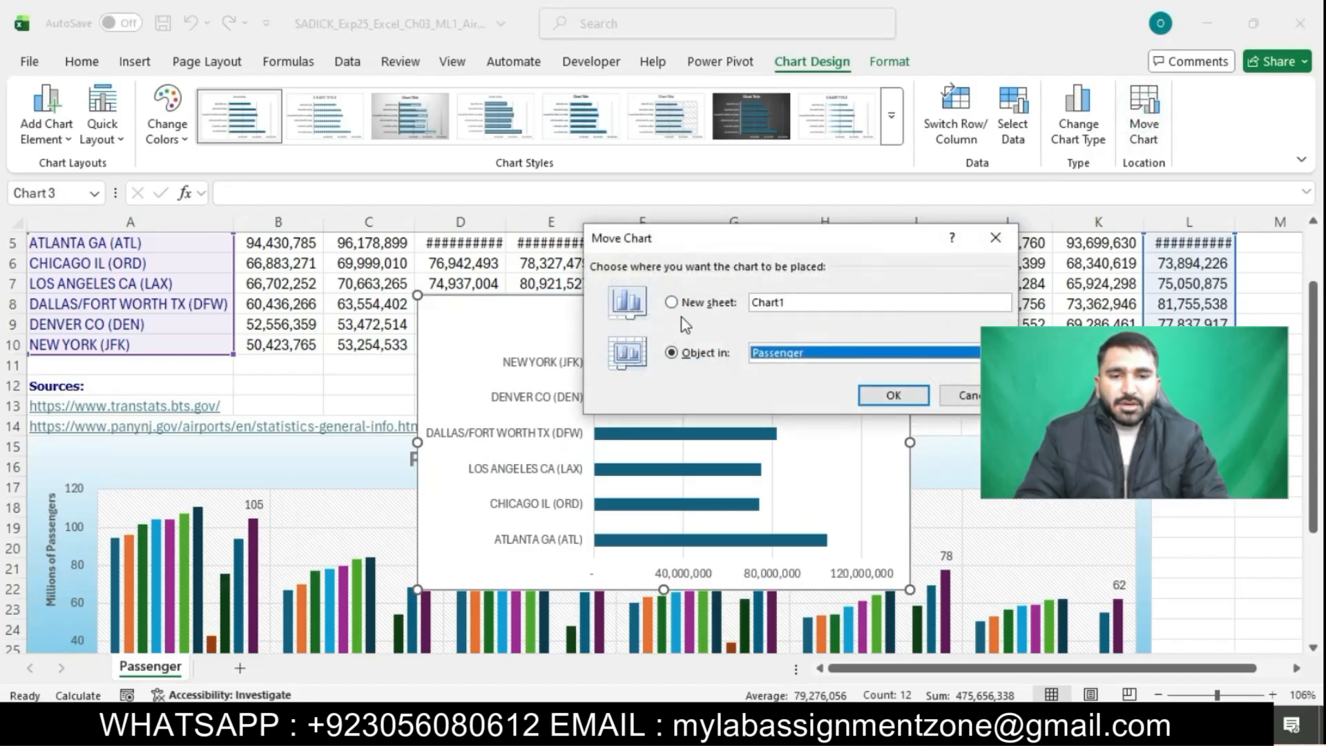
left_click(671, 303)
type("Bar Chart")
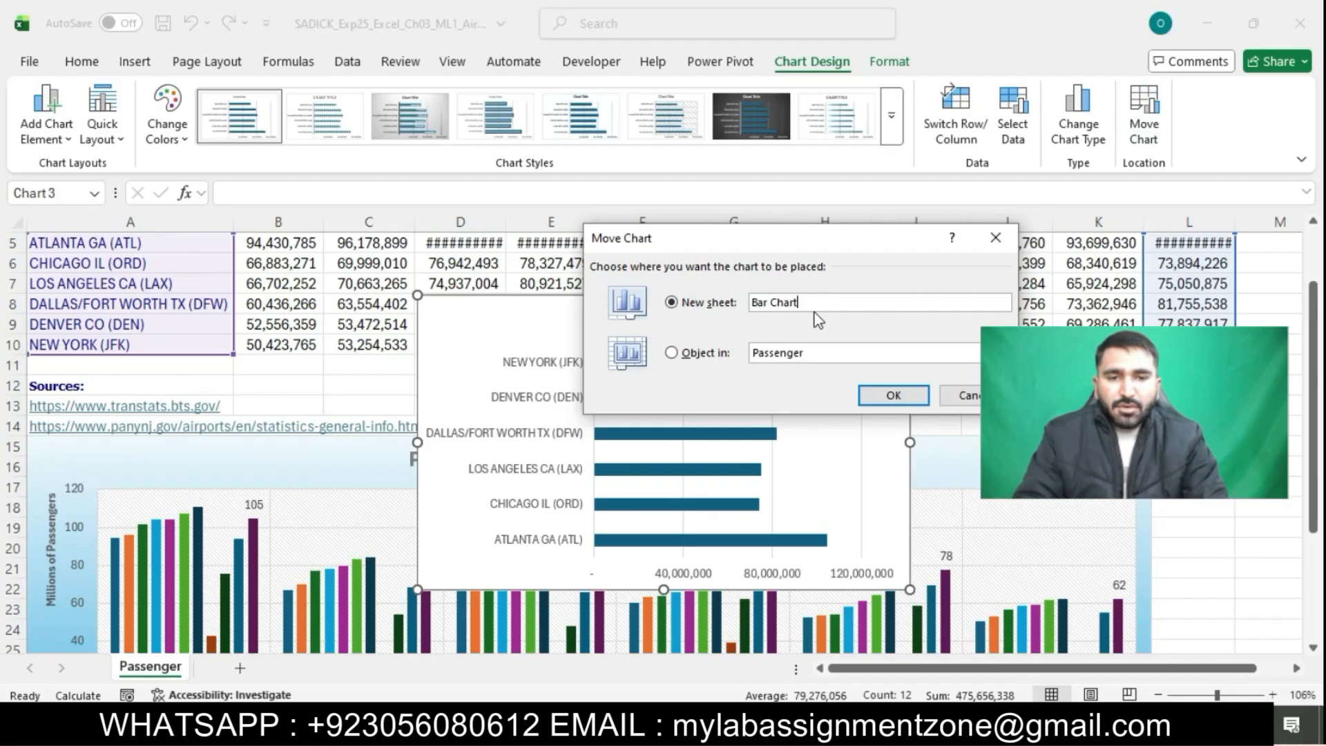
left_click(882, 398)
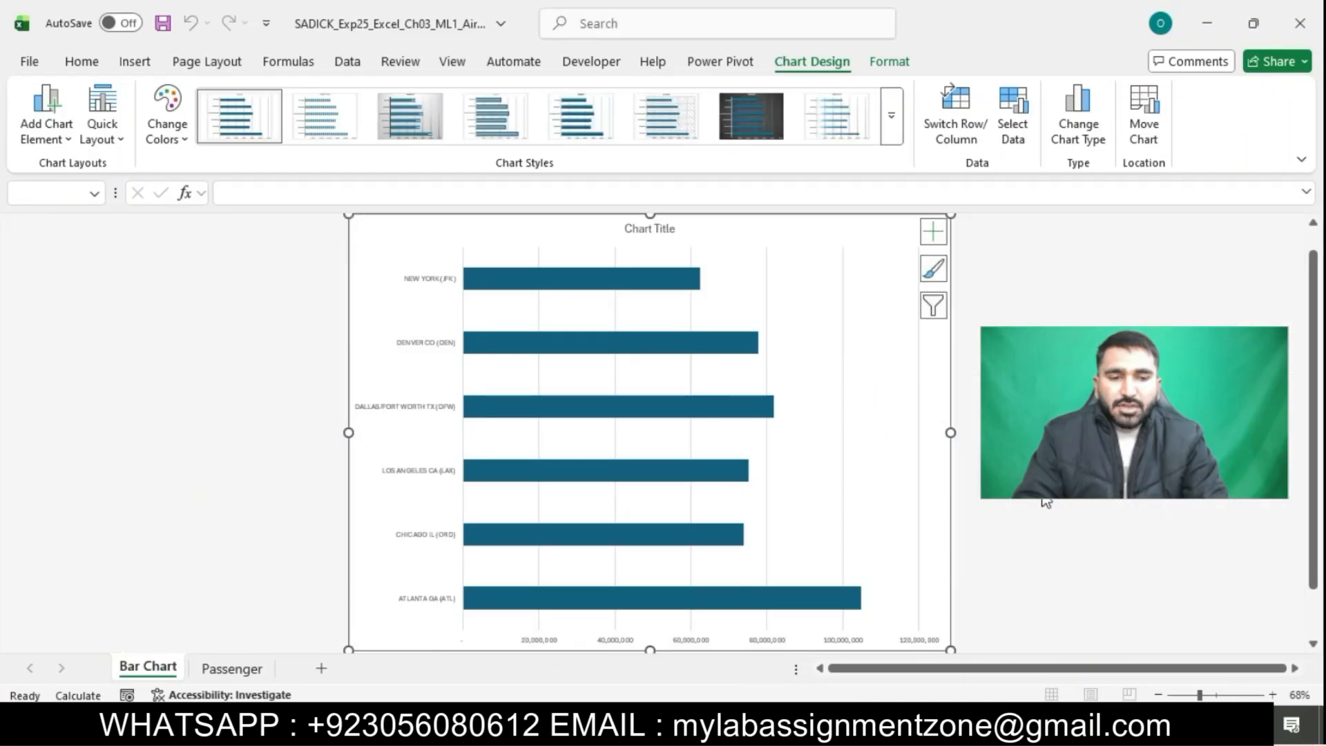
left_click(1063, 518)
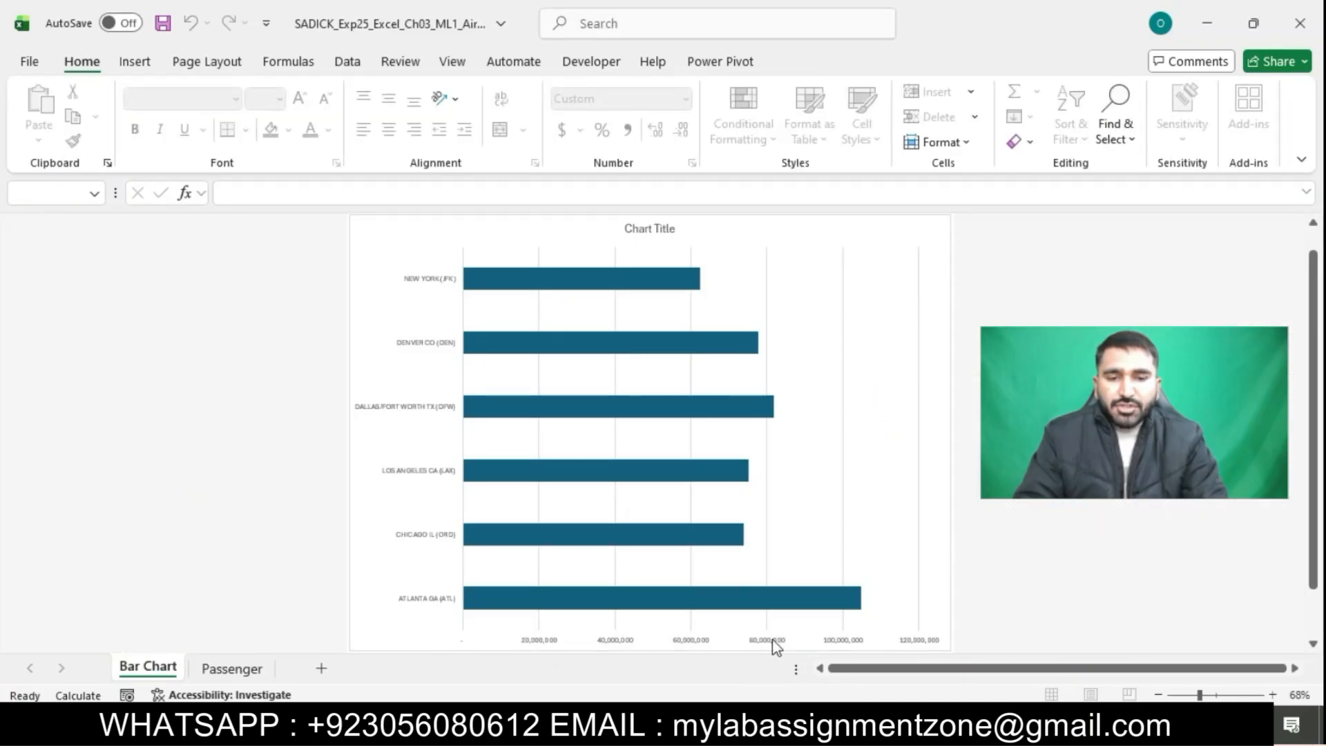
Select the remaining instruction steps through step 17 and highlight them
left_click(677, 724)
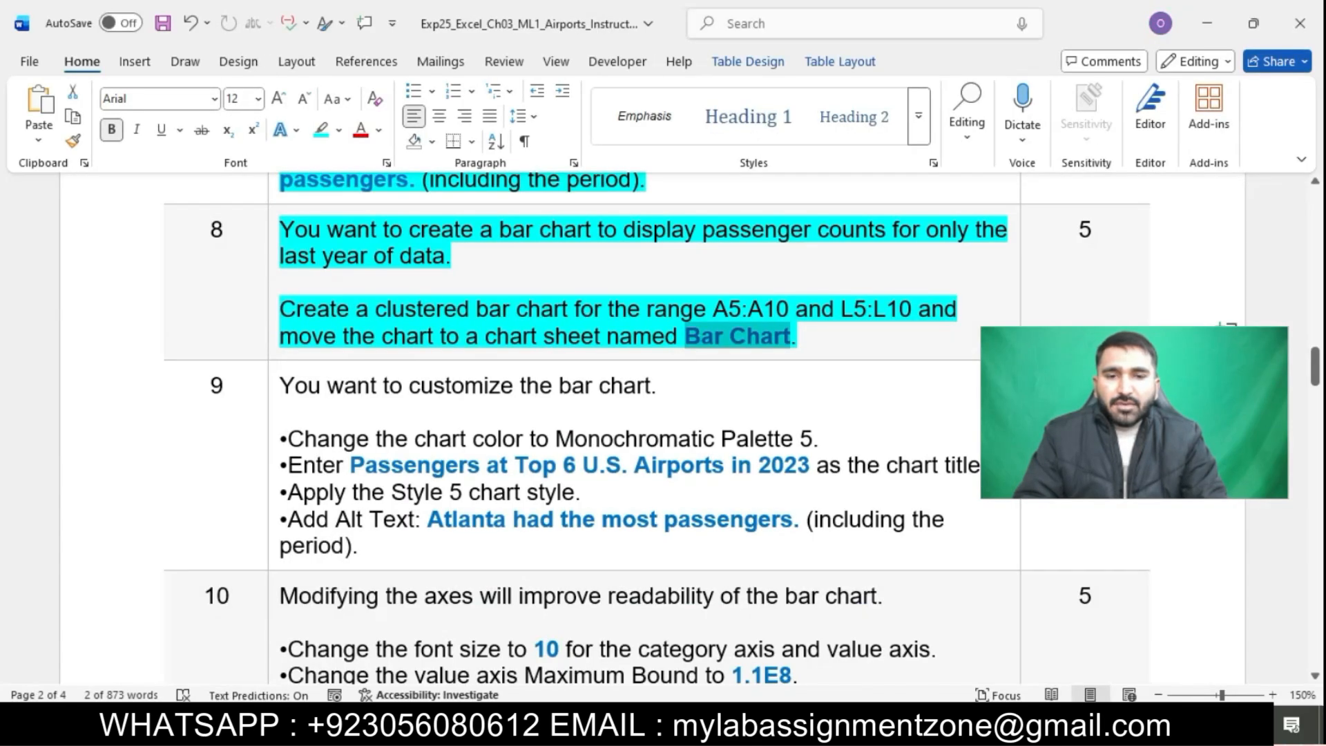
left_click(651, 465)
scroll(651, 466, "down", 2)
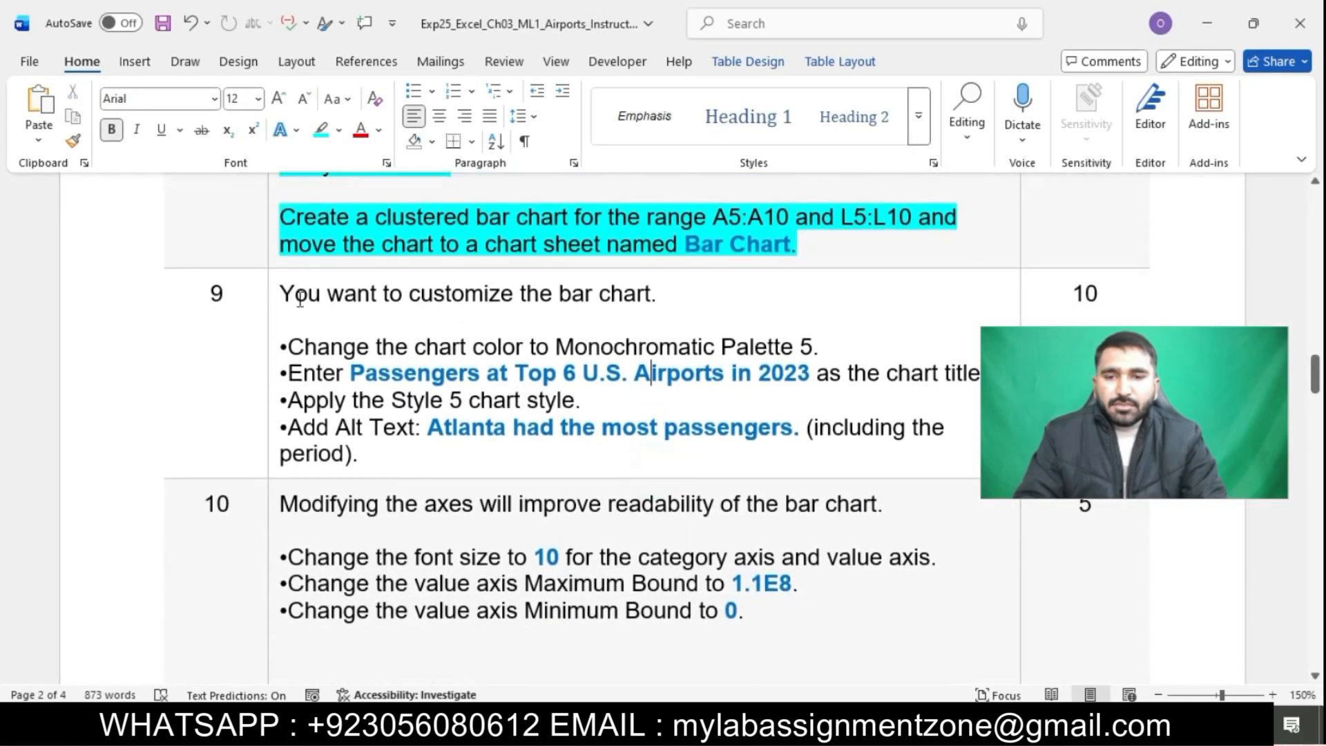
scroll(318, 634, "down", 20)
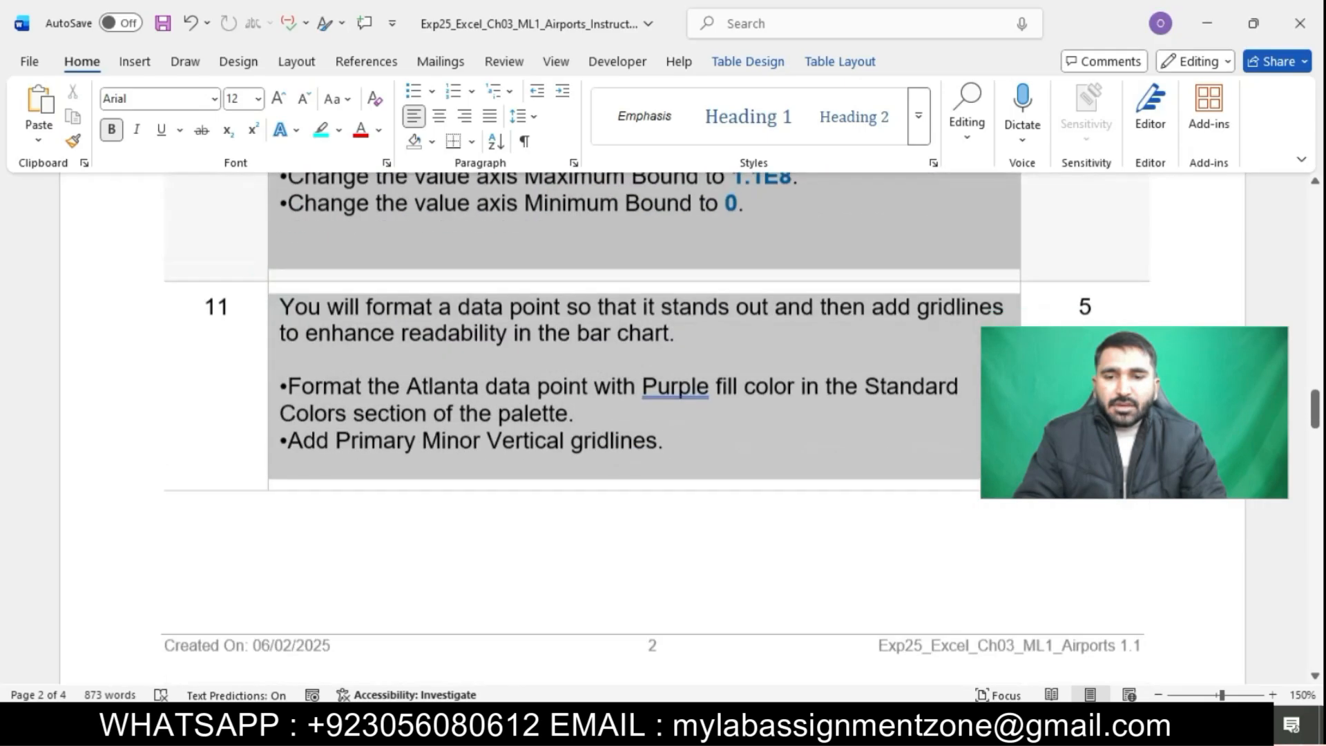
left_click_drag(442, 698, 453, 614)
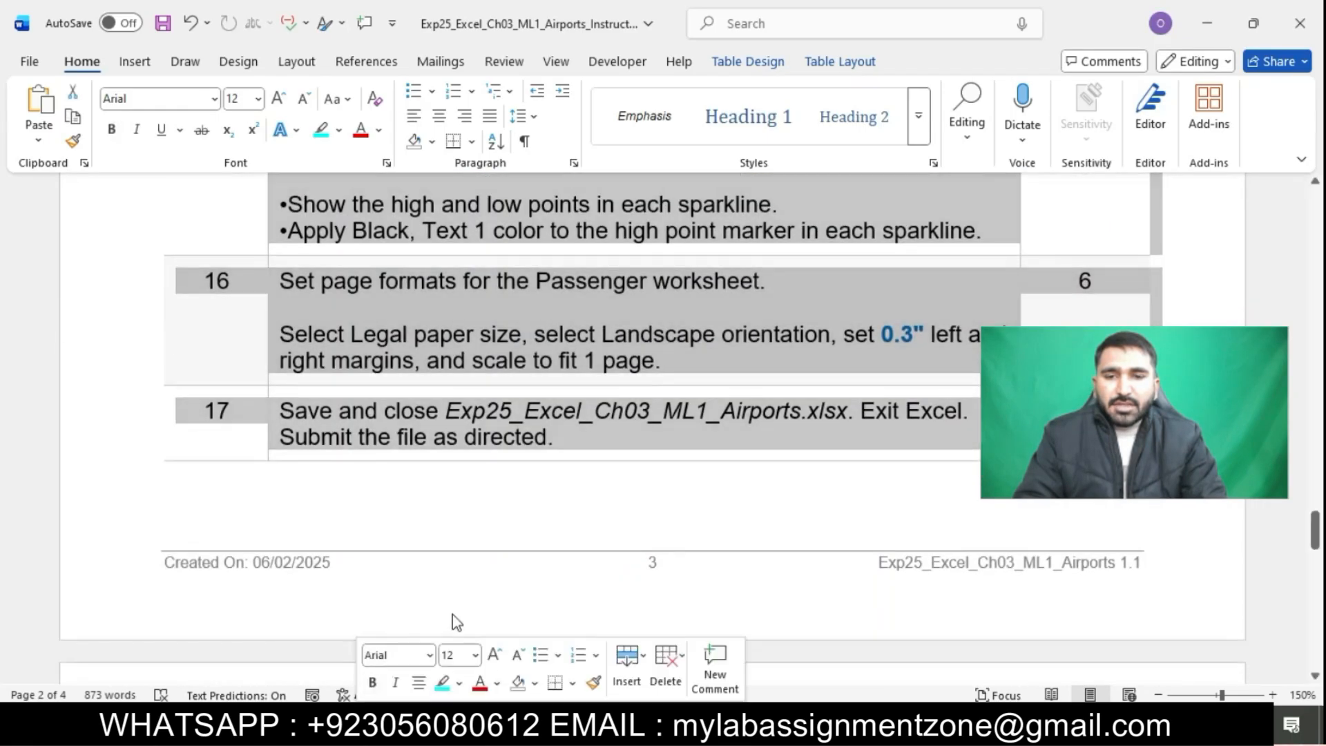
left_click(443, 683)
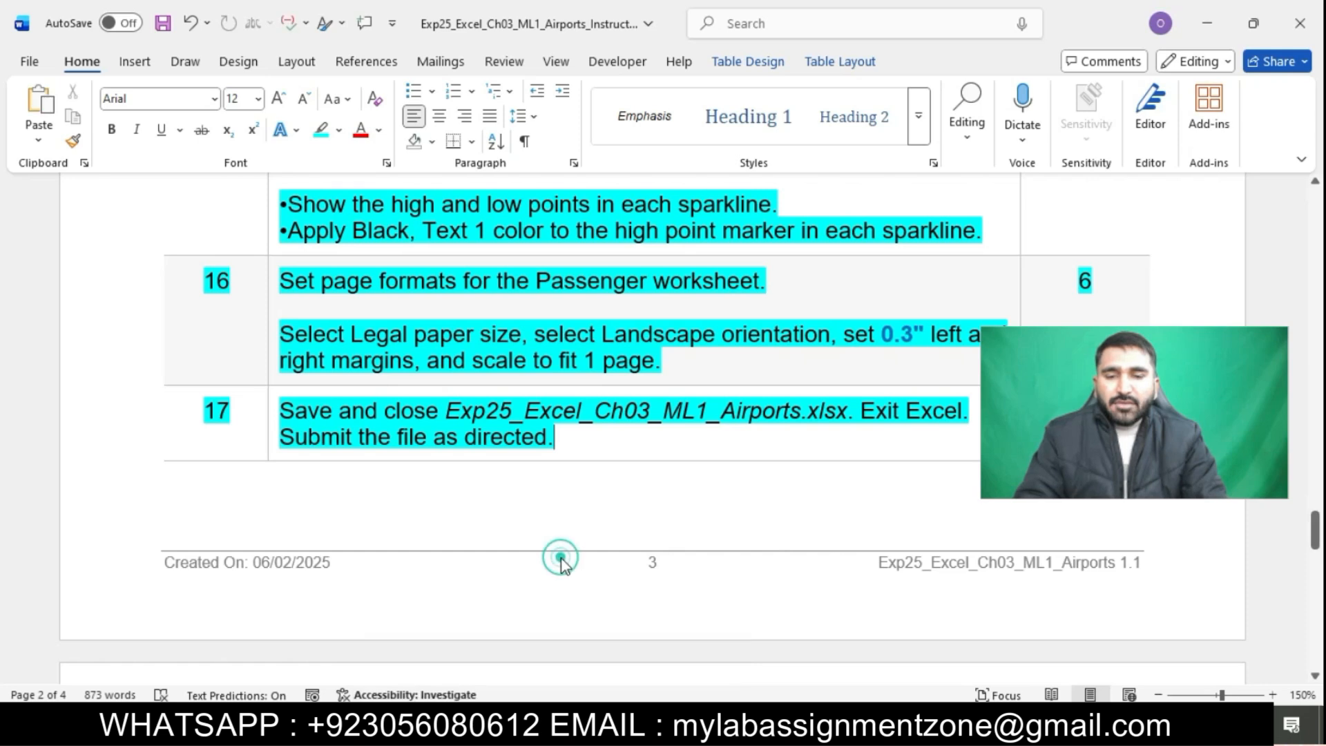
Scroll back through the highlighted instructions to the project description
scroll(561, 558, "up", 3)
scroll(561, 558, "up", 10)
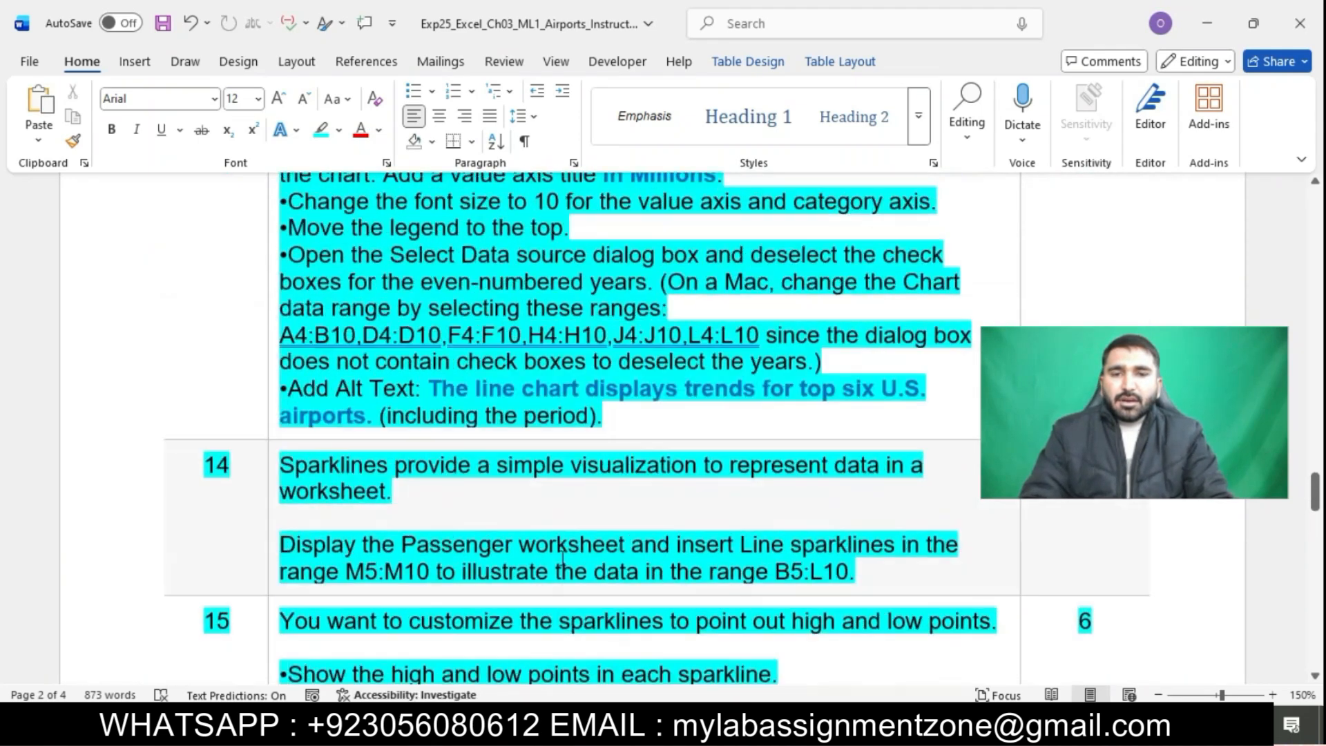
scroll(562, 559, "up", 4)
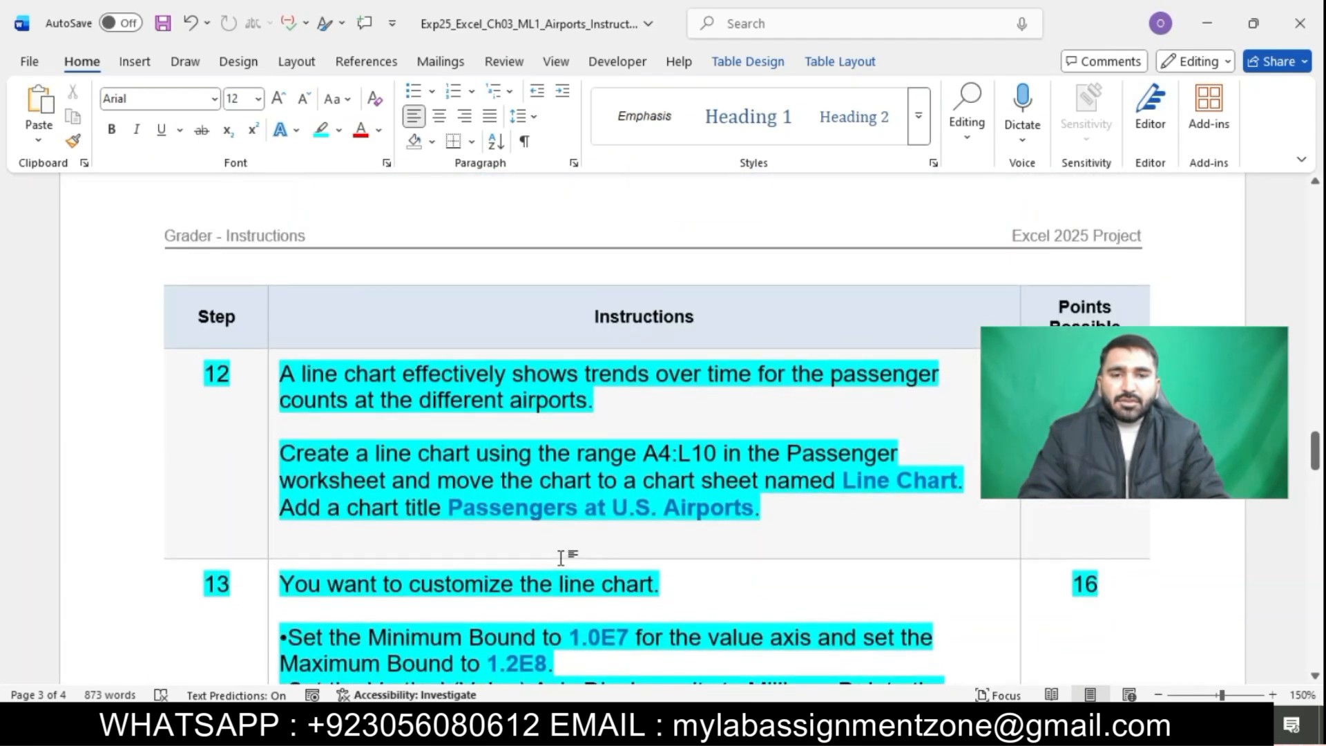
scroll(562, 558, "up", 12)
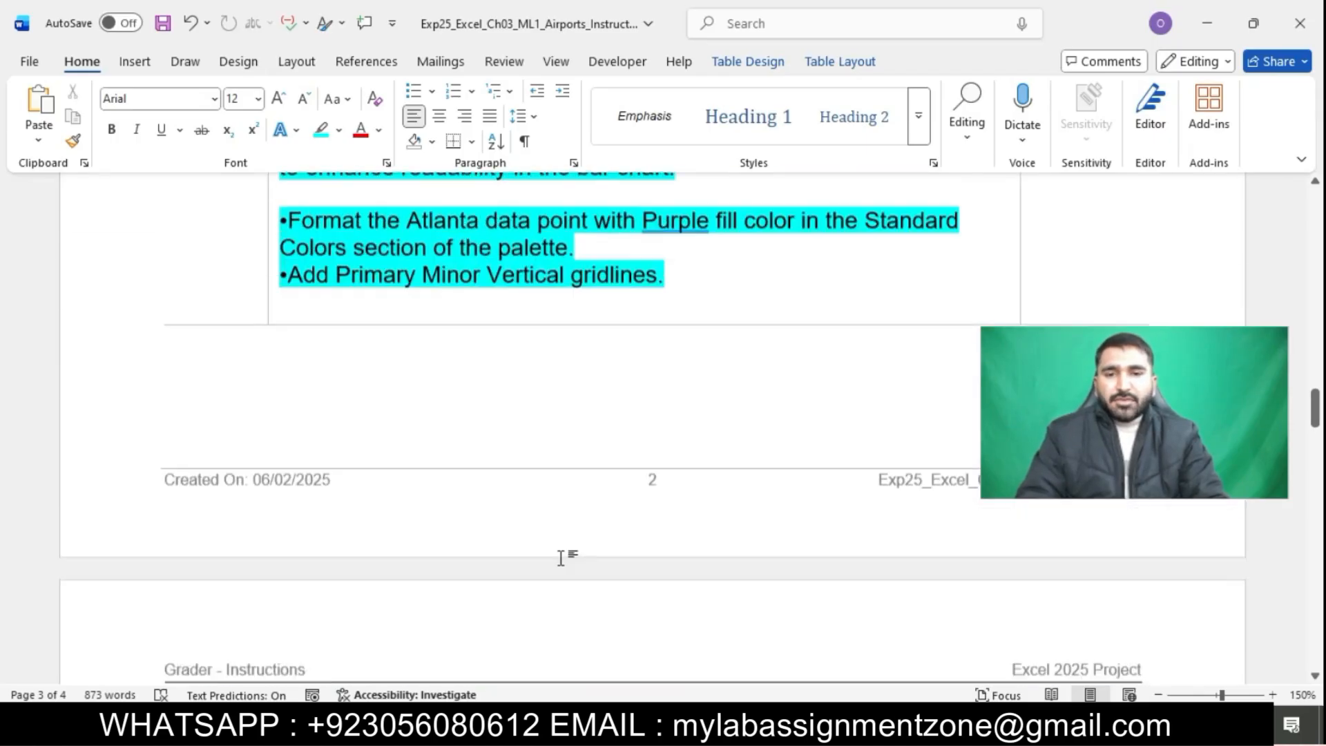
scroll(561, 558, "up", 15)
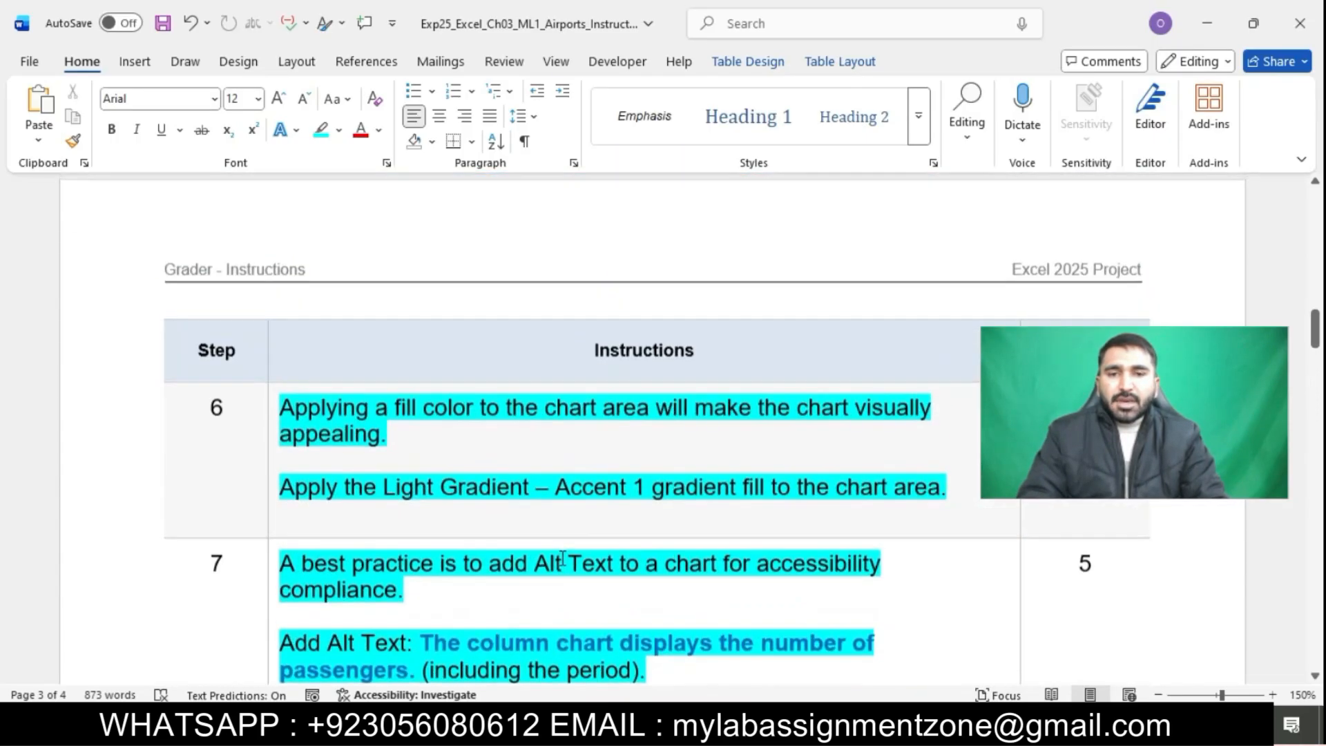
scroll(563, 559, "up", 10)
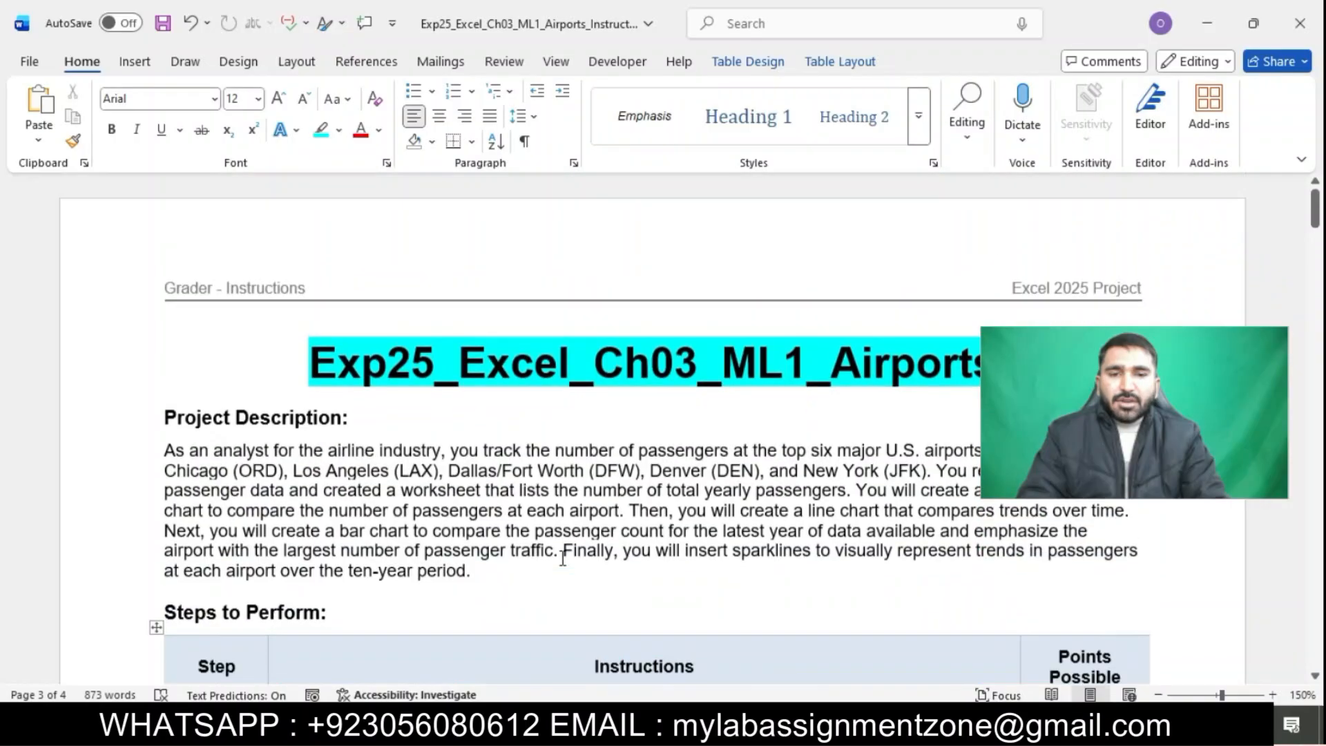